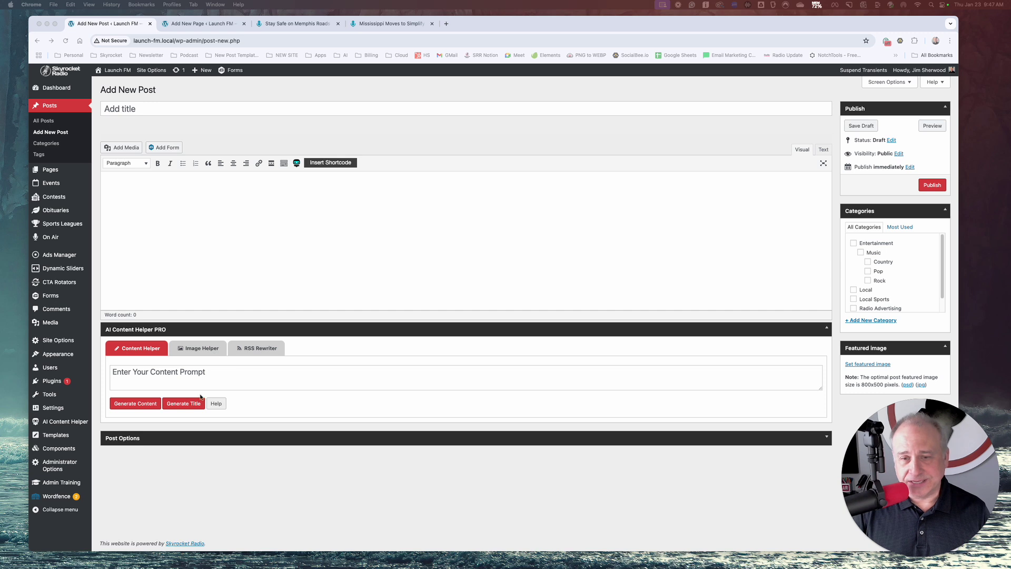
Generate the post's content with the AI prompt "write a news article about winter driving safety in Memphis."
left_click(145, 376)
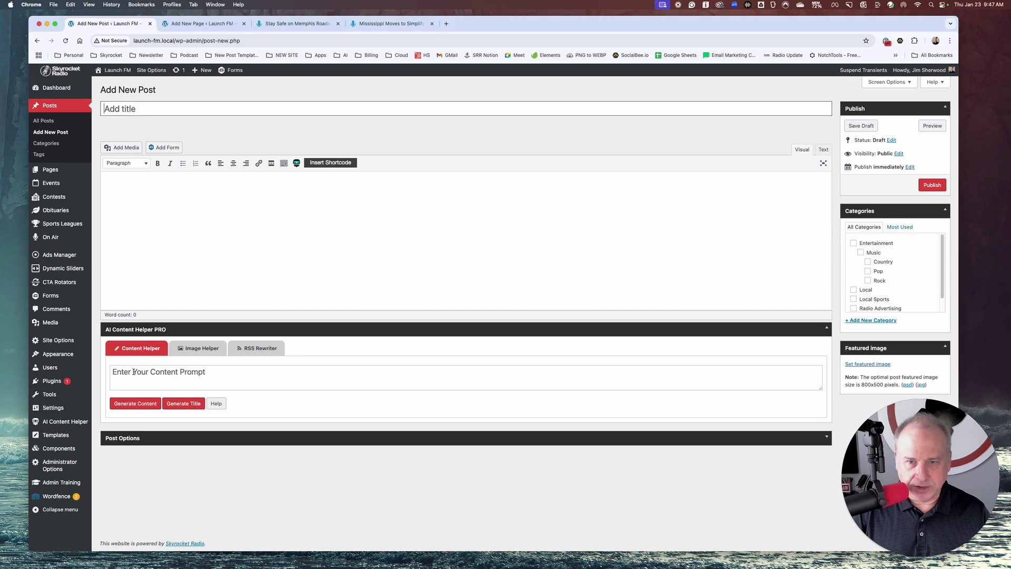
left_click(155, 373)
type("write a news article about winter driving safety in Memphis.")
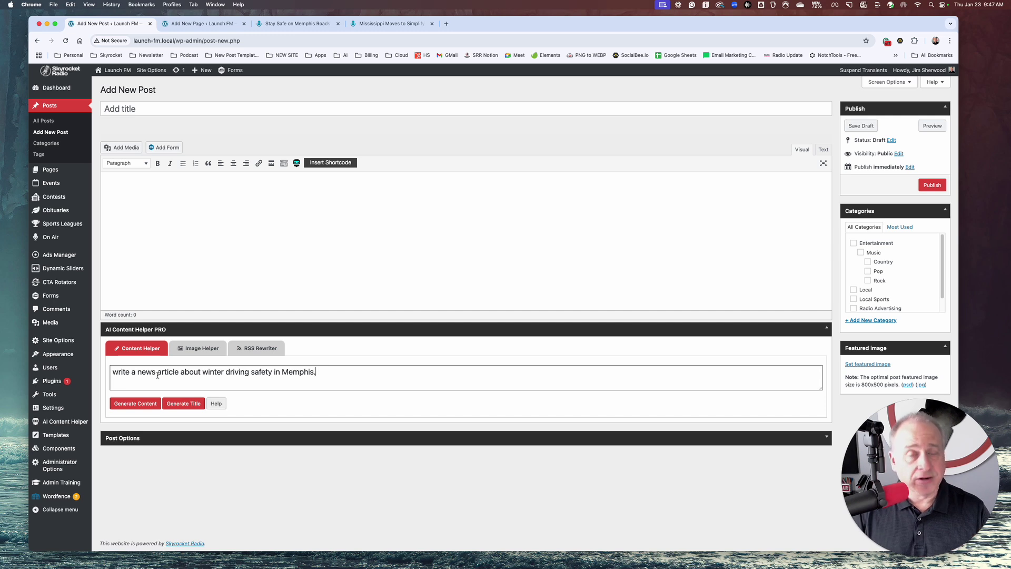
left_click(157, 193)
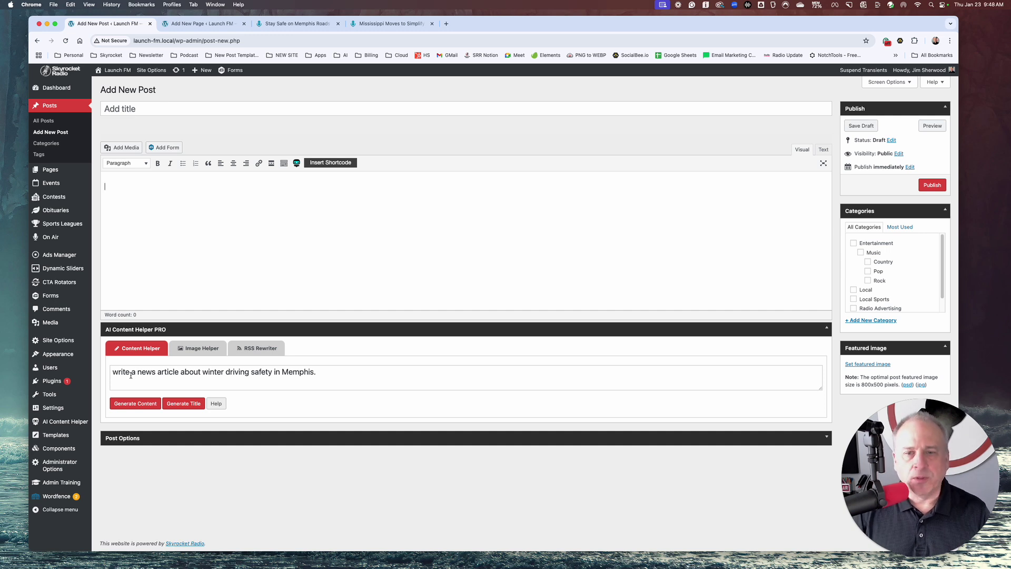
left_click(134, 405)
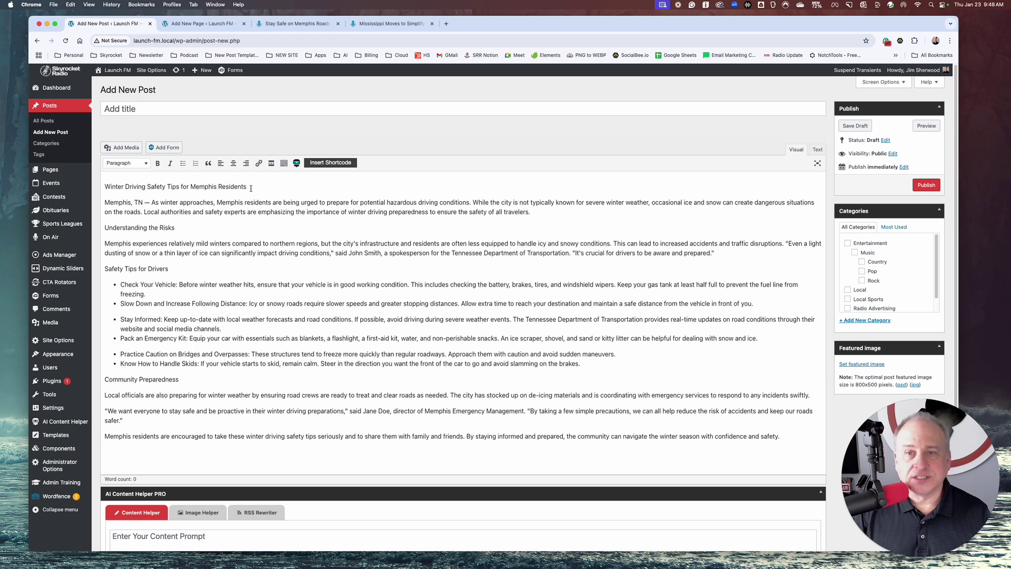
Remove the headline line and the "Memphis, TN —" dateline from the start of the article body
left_click(128, 107)
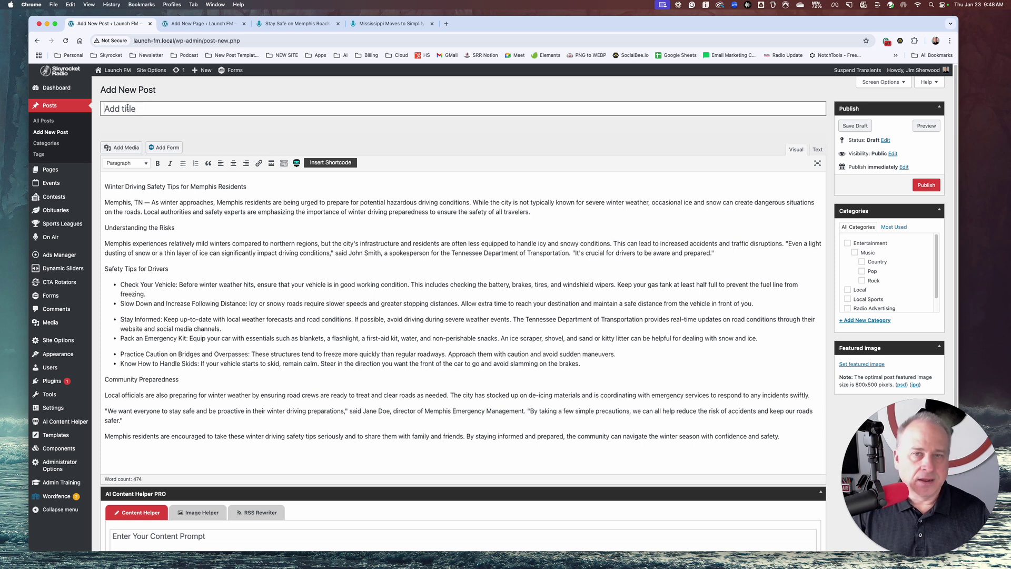
left_click_drag(266, 186, 103, 186)
key("super+x")
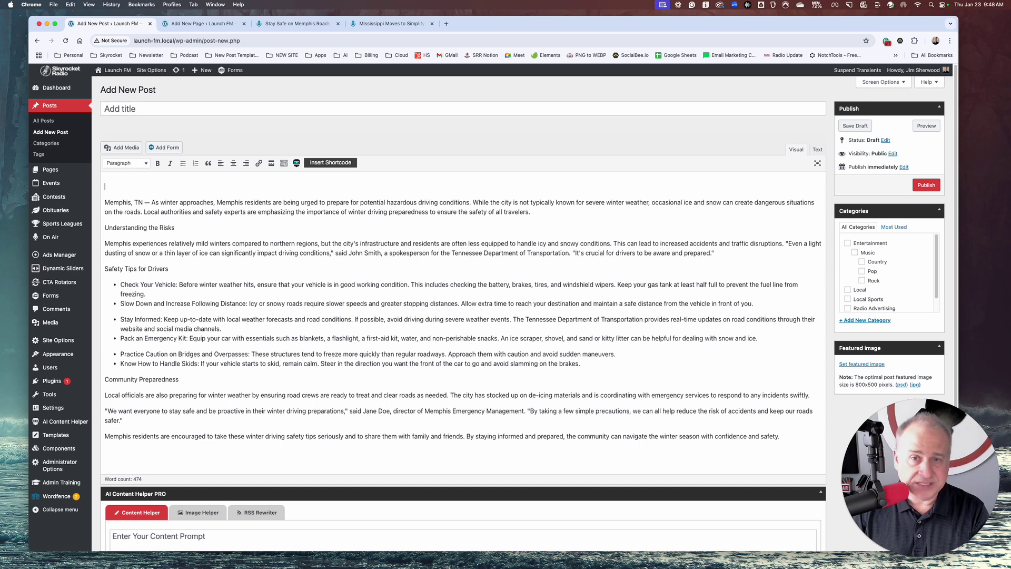
left_click_drag(154, 186, 104, 186)
key("BackSpace")
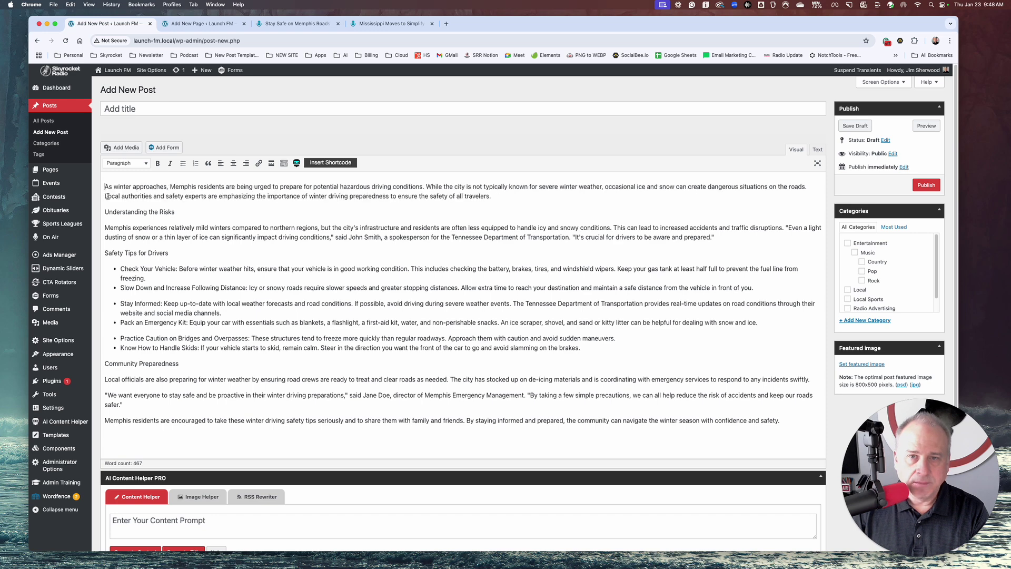
Bold the subheadings "Understanding the Risks", "Safety Tips for Drivers" and "Community Preparedness" in the article
left_click_drag(175, 211, 89, 211)
key("super+b")
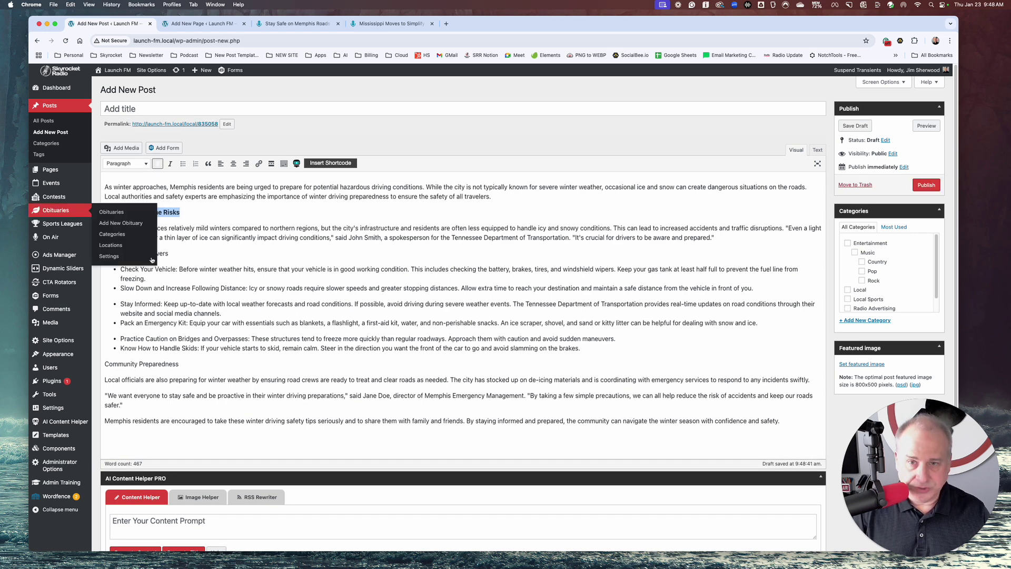
left_click_drag(169, 253, 84, 255)
key("super+b")
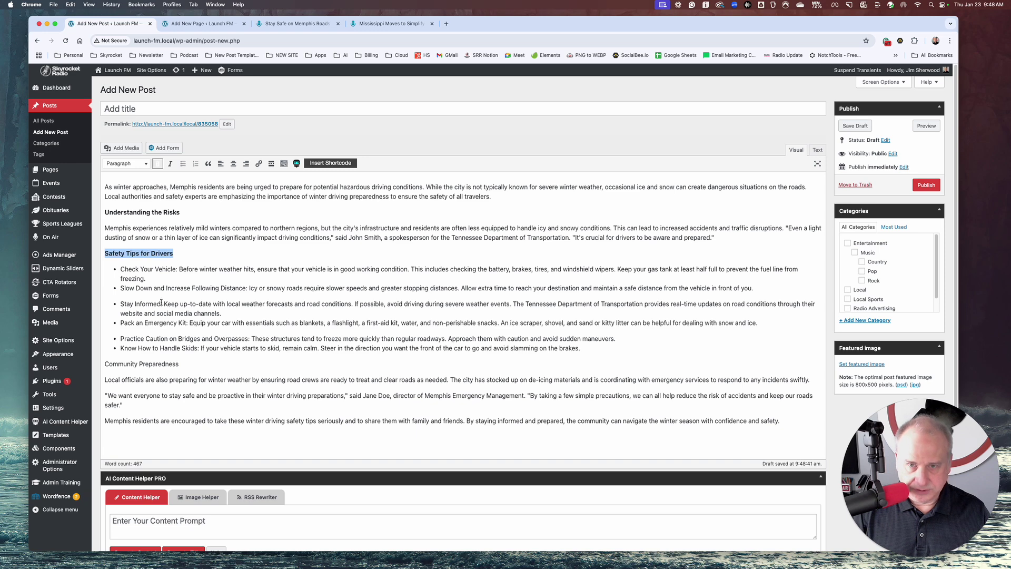
left_click_drag(181, 368, 99, 367)
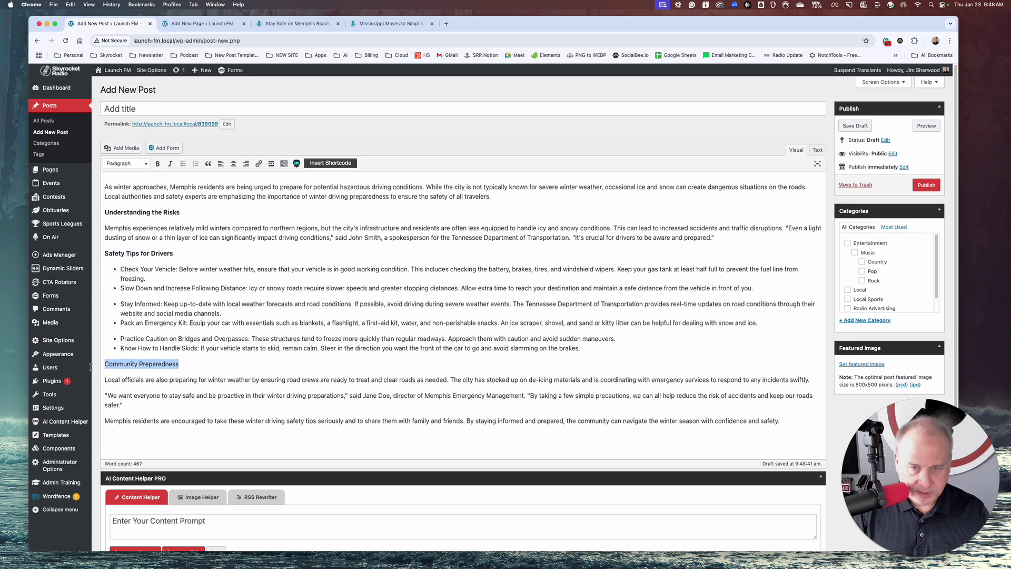
key("super+b")
left_click(179, 396)
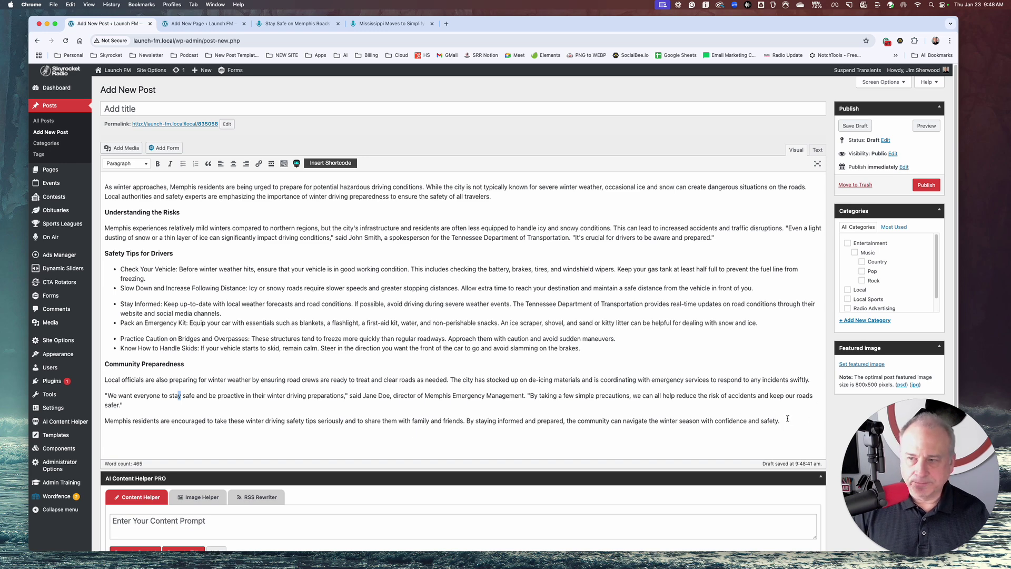
Regenerate only the paragraphs under "Community Preparedness" with the AI content prompt "make this more concise"
left_click_drag(784, 421, 106, 380)
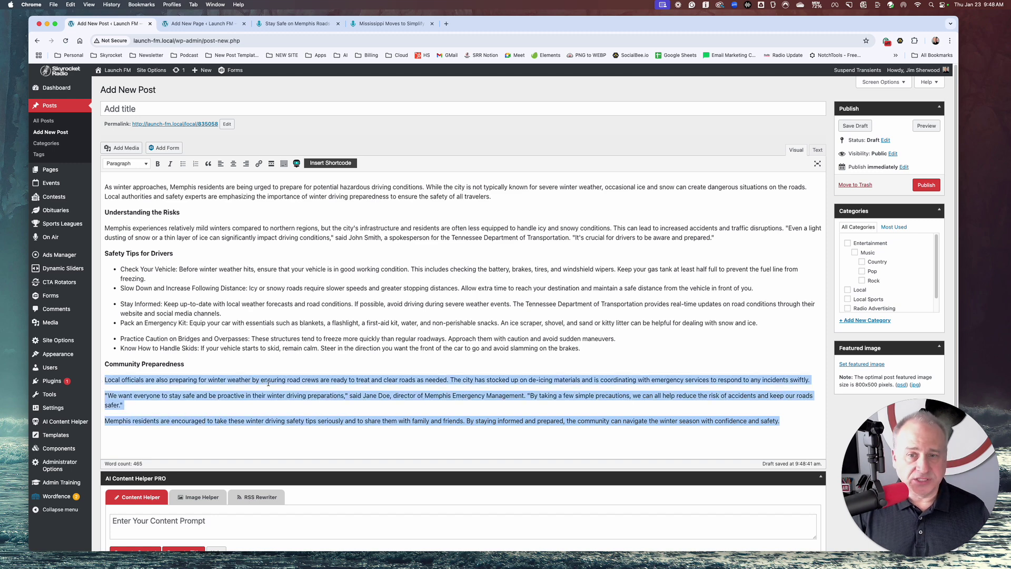
scroll(268, 383, "down", 2)
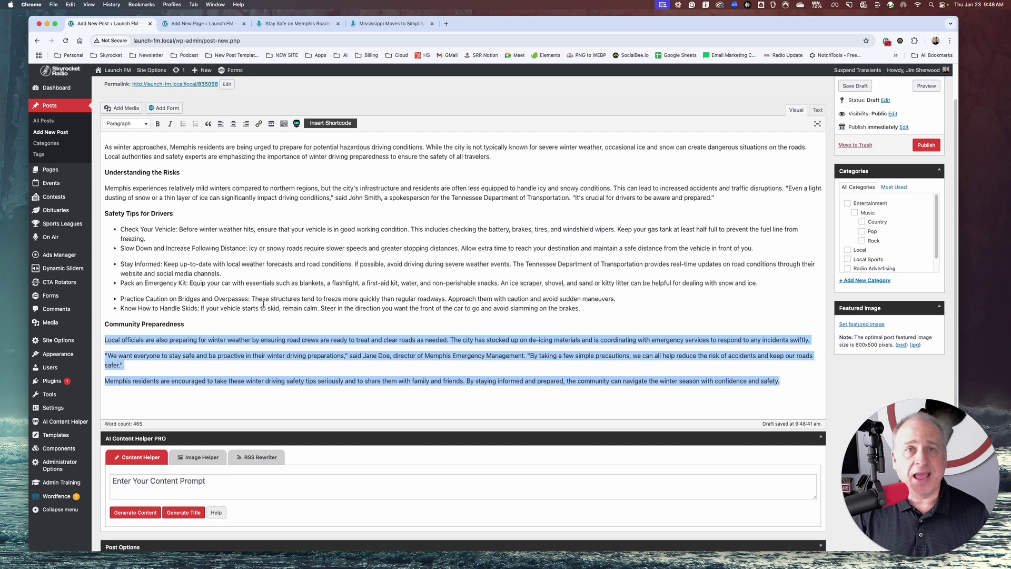
scroll(263, 304, "down", 1)
scroll(361, 348, "down", 1)
left_click(113, 445)
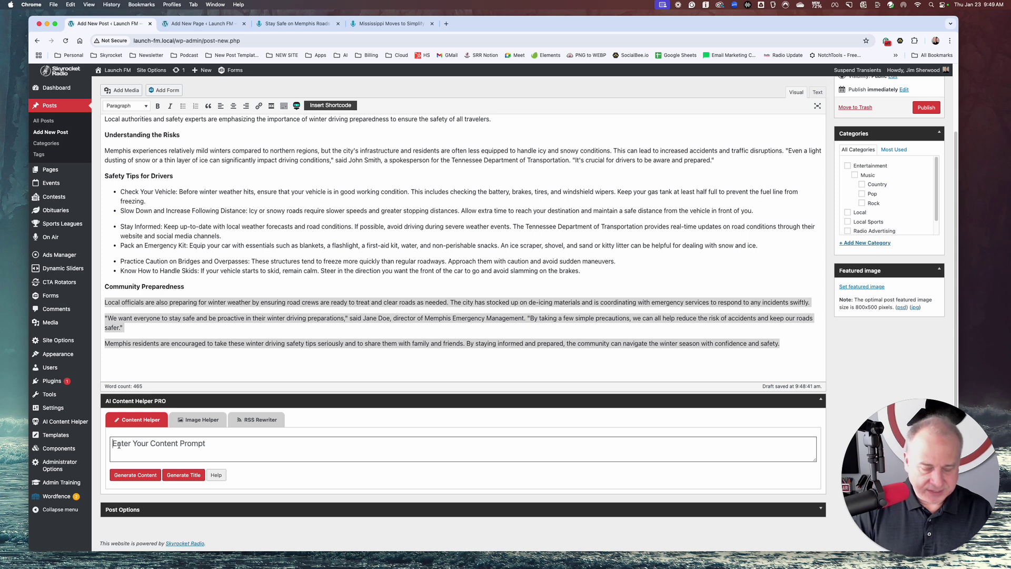
type("make this mor")
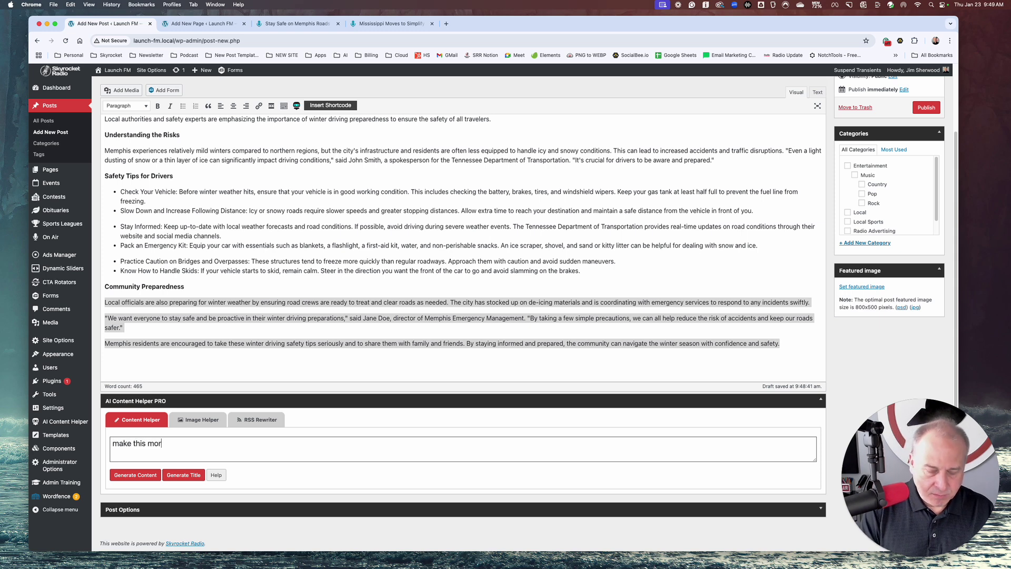
type("e consice")
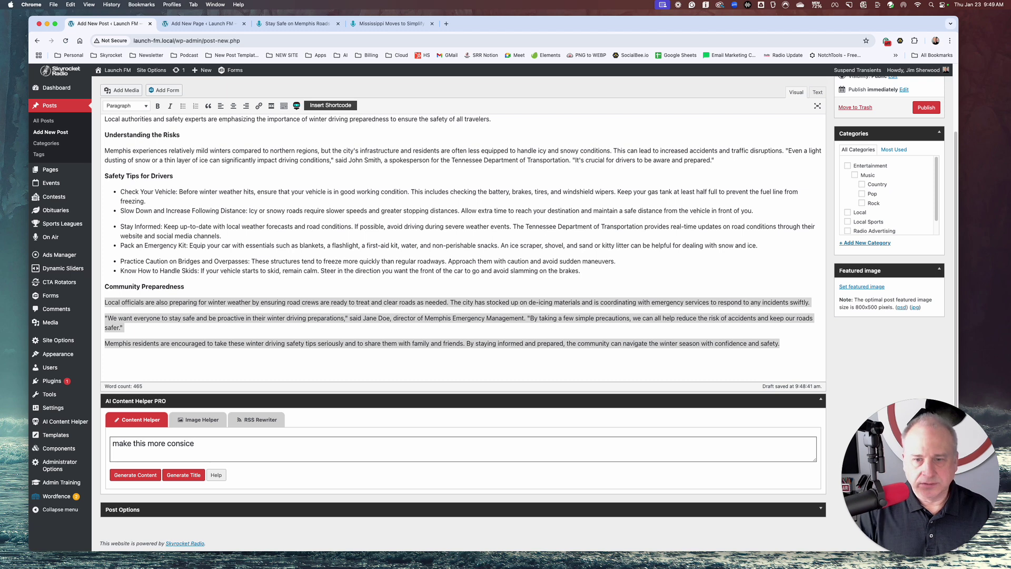
key("BackSpace")
key("BackSpace")
type("se")
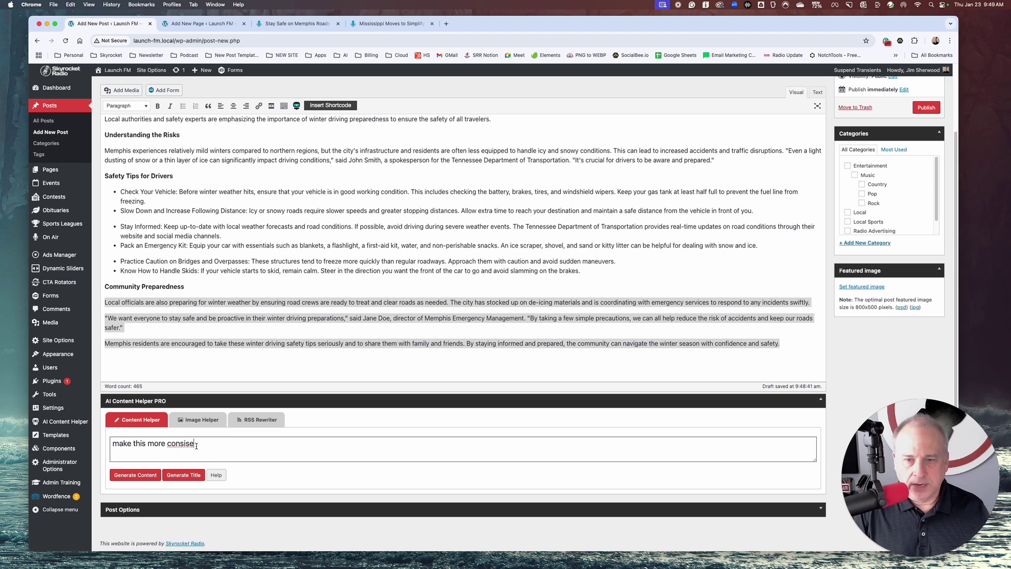
left_click(181, 444)
key("BackSpace")
type("c")
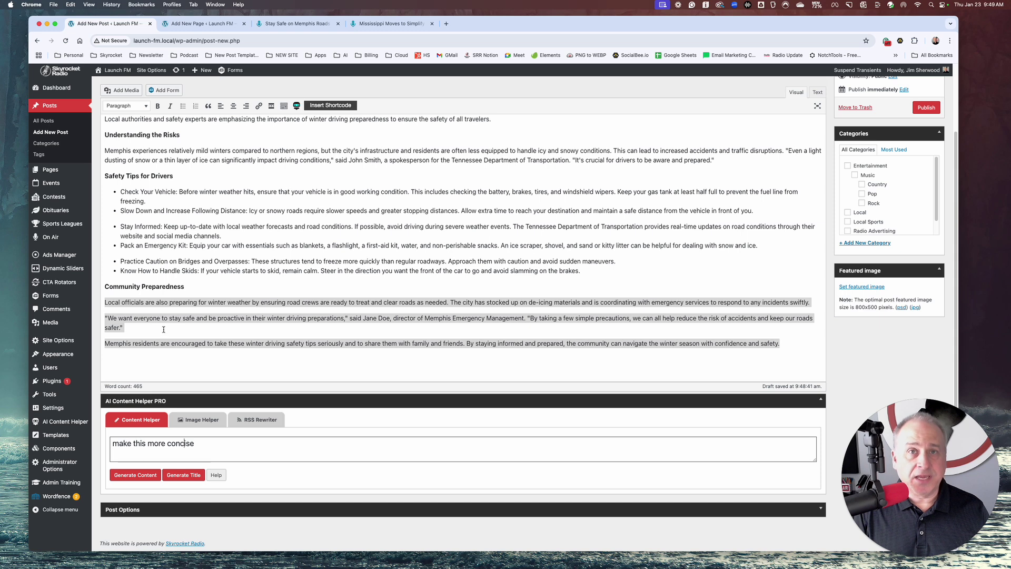
left_click(135, 474)
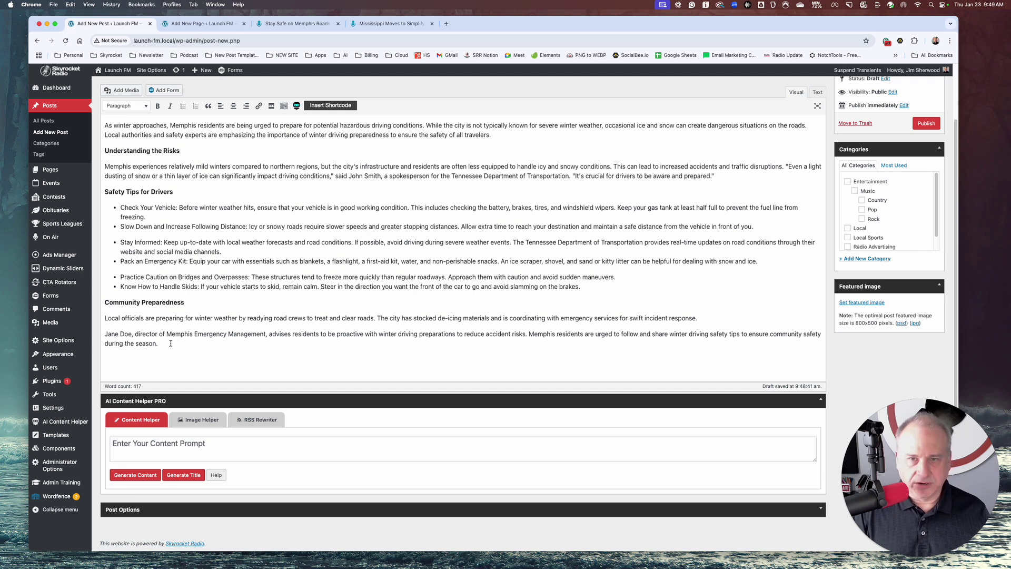
Regenerate the entire article with the AI content prompt "rewrite in the voice of dr seuss."
scroll(212, 295, "up", 2)
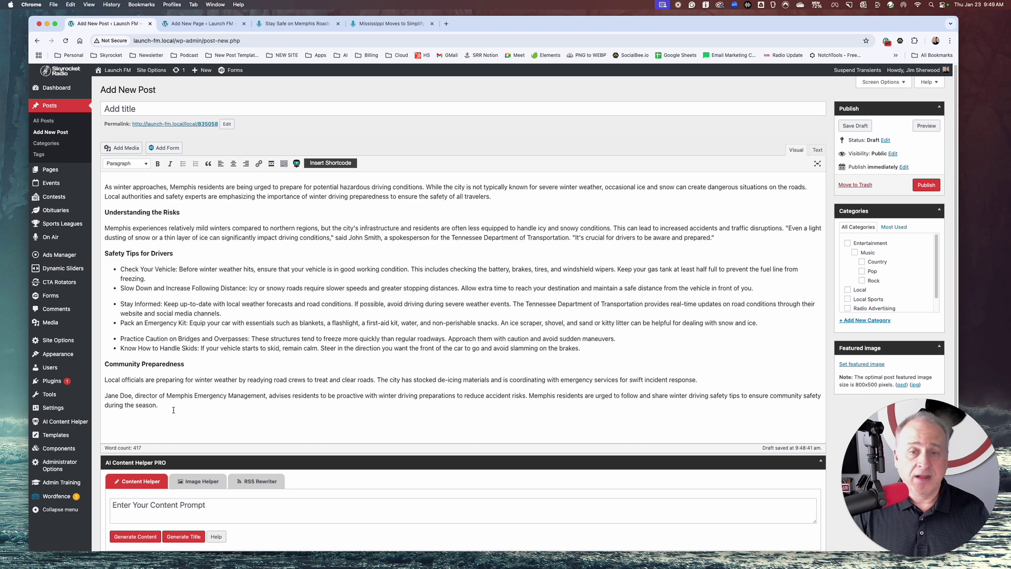
left_click_drag(173, 409, 95, 187)
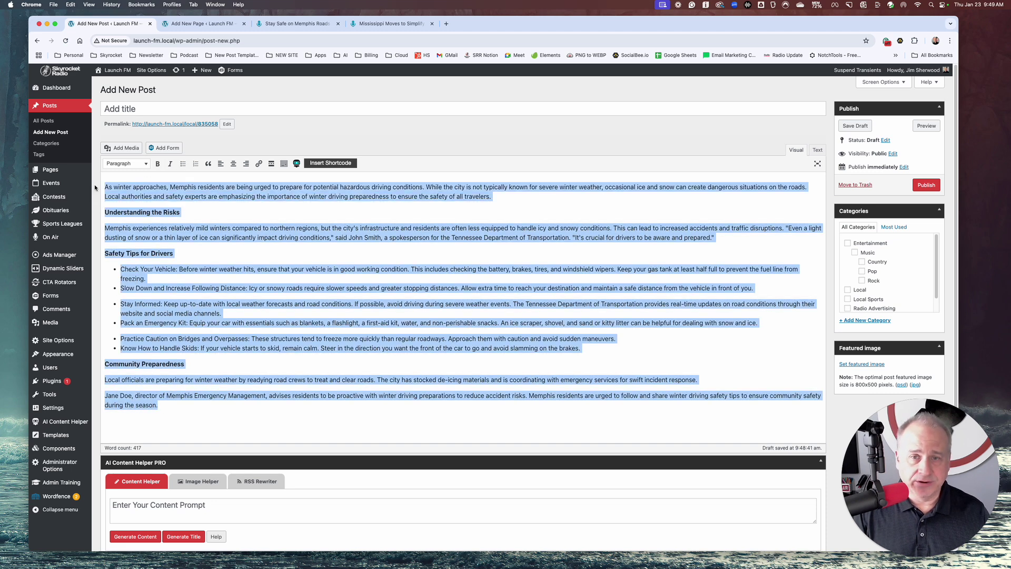
left_click(123, 501)
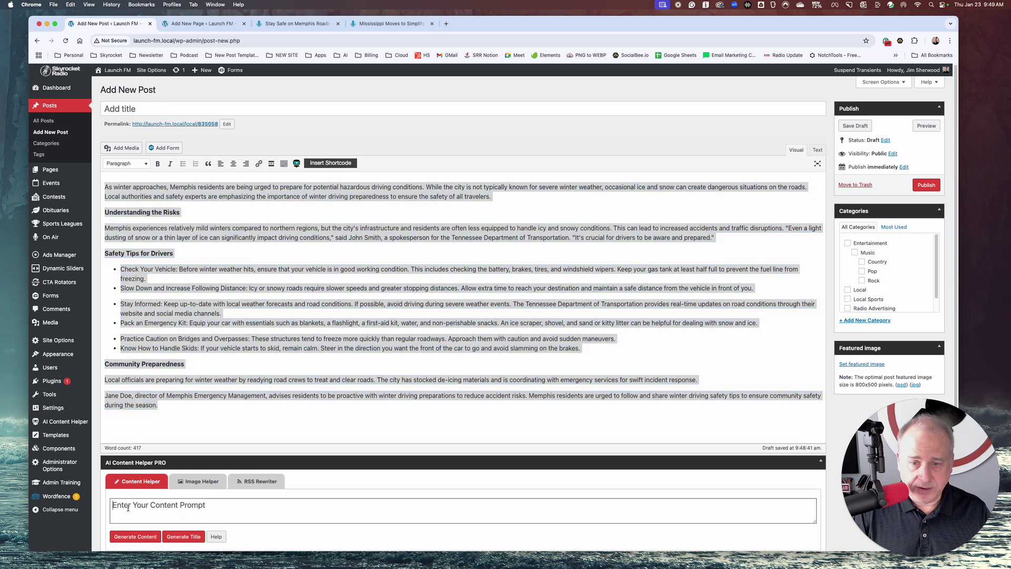
type("rewrite int he")
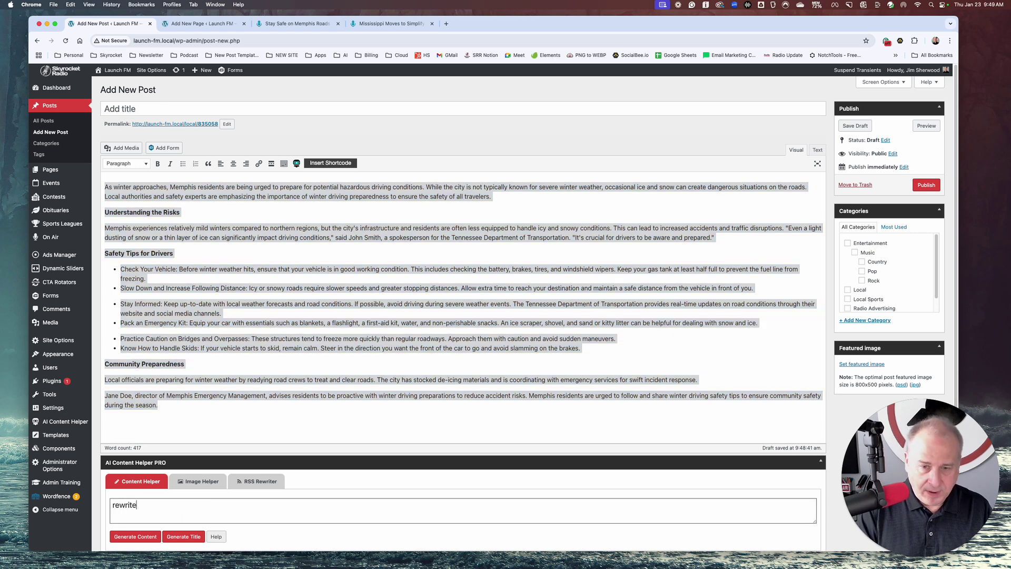
type("h")
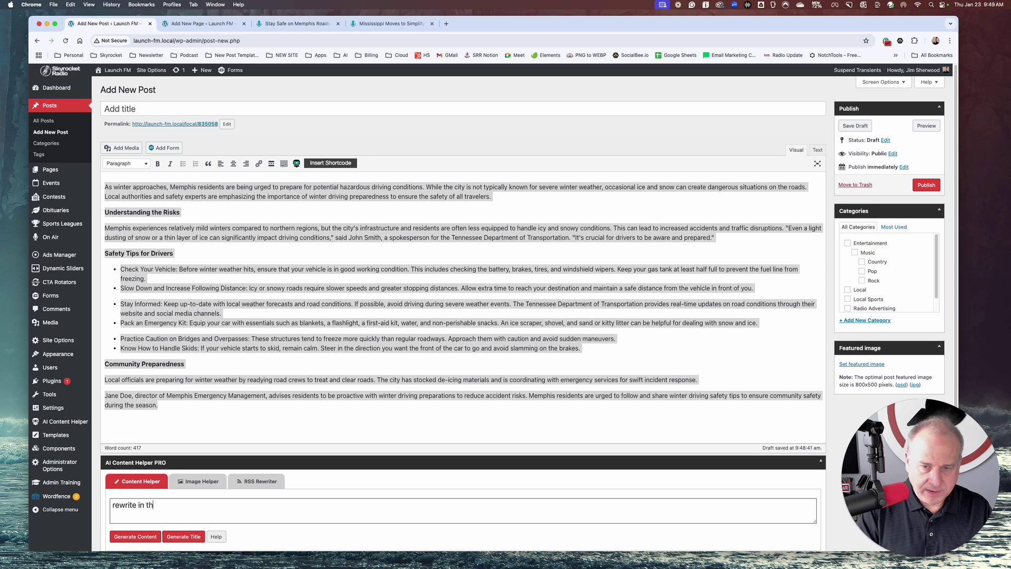
type("e voice of d")
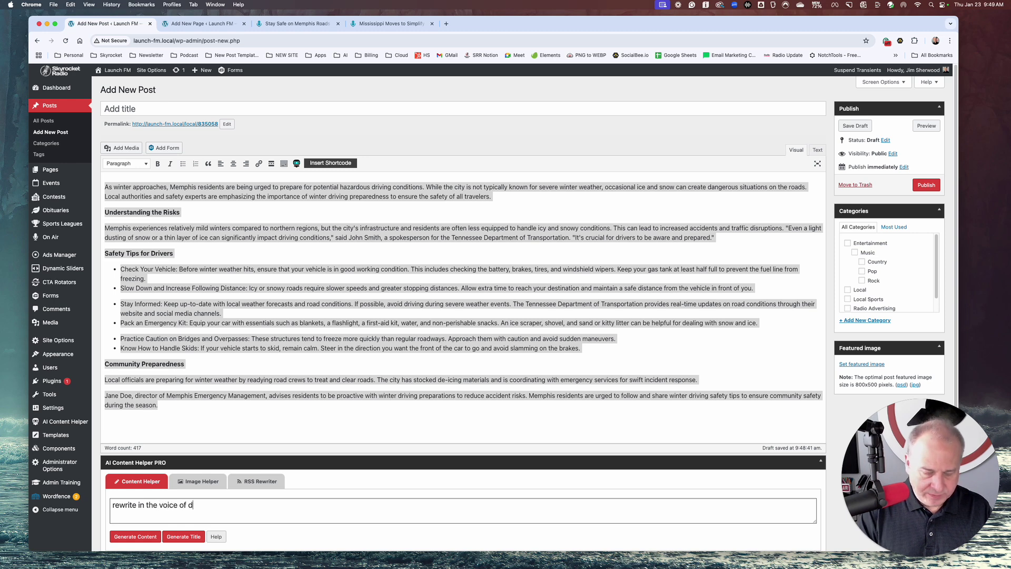
type("r seuss.")
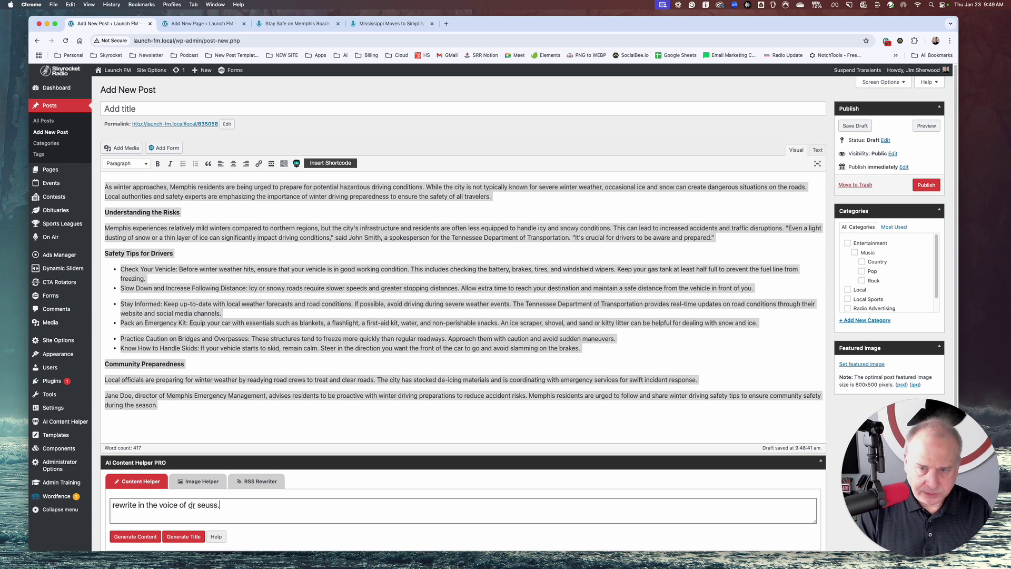
scroll(184, 419, "down", 2)
left_click(135, 505)
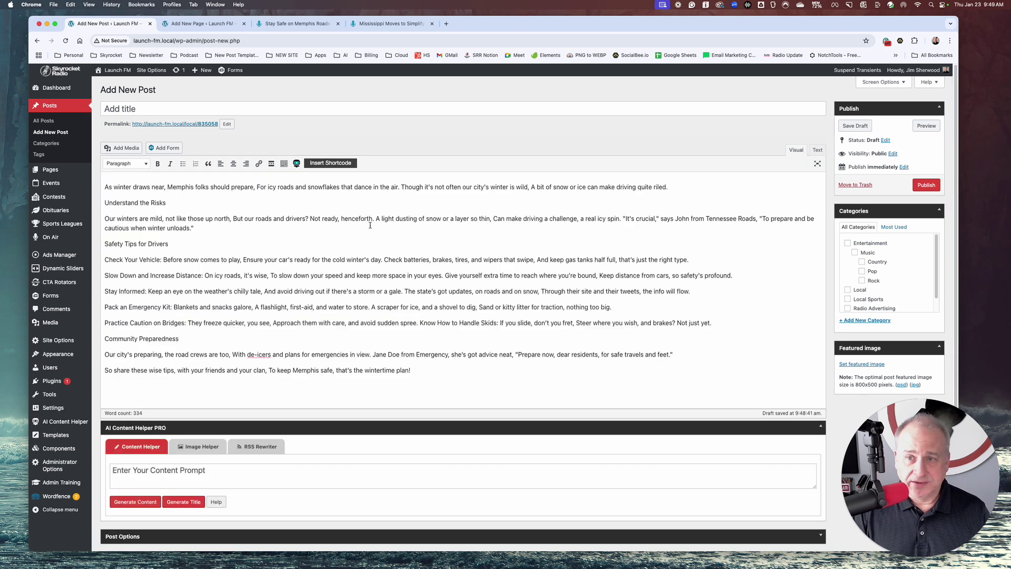
Bold the rewritten article's subheadings "Understand the Risks", "Safety Tips for Drivers" and "Community Preparedness"
left_click_drag(166, 203, 105, 202)
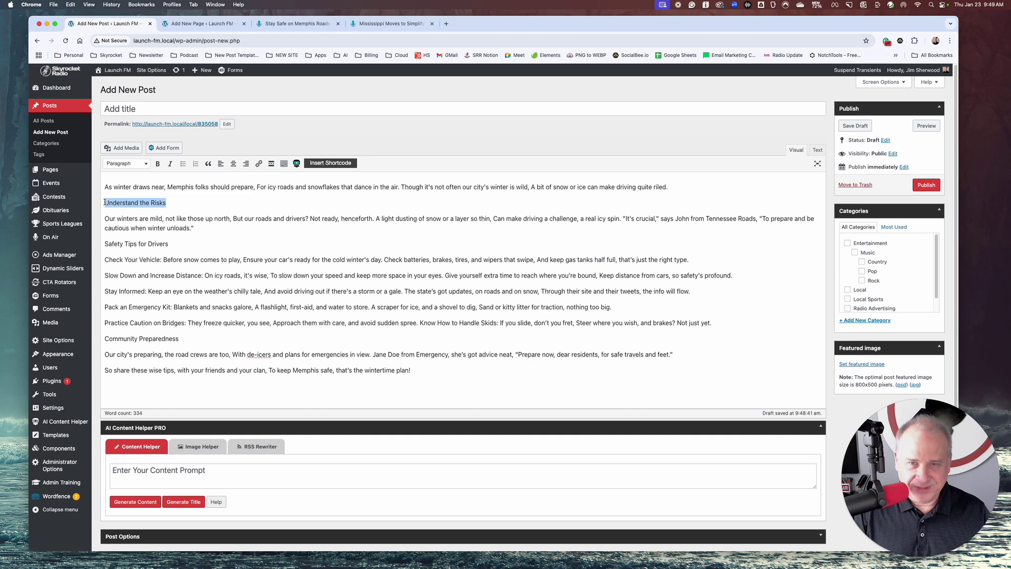
key("super+b")
left_click_drag(169, 244, 106, 243)
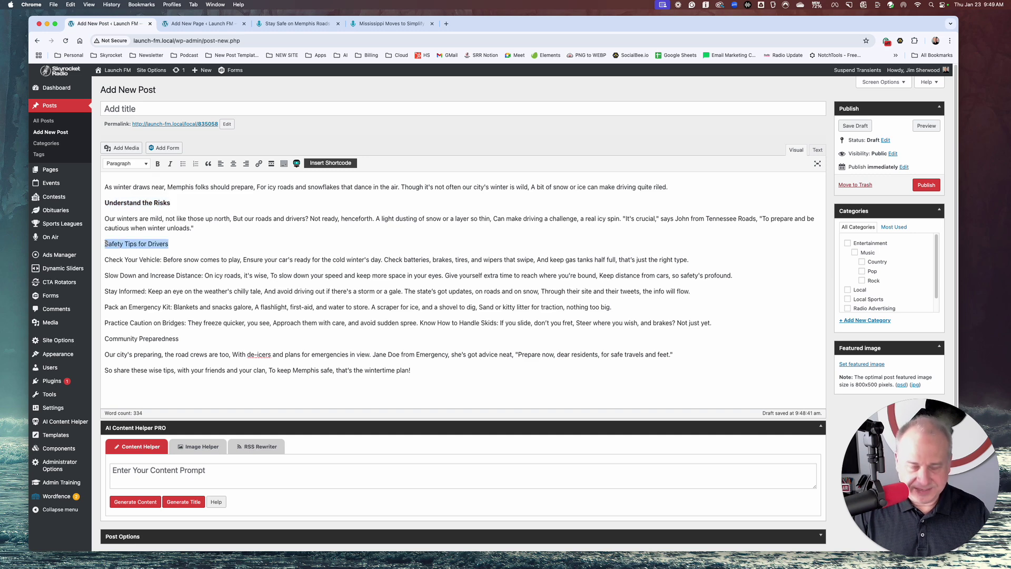
key("super+b")
left_click_drag(179, 339, 98, 344)
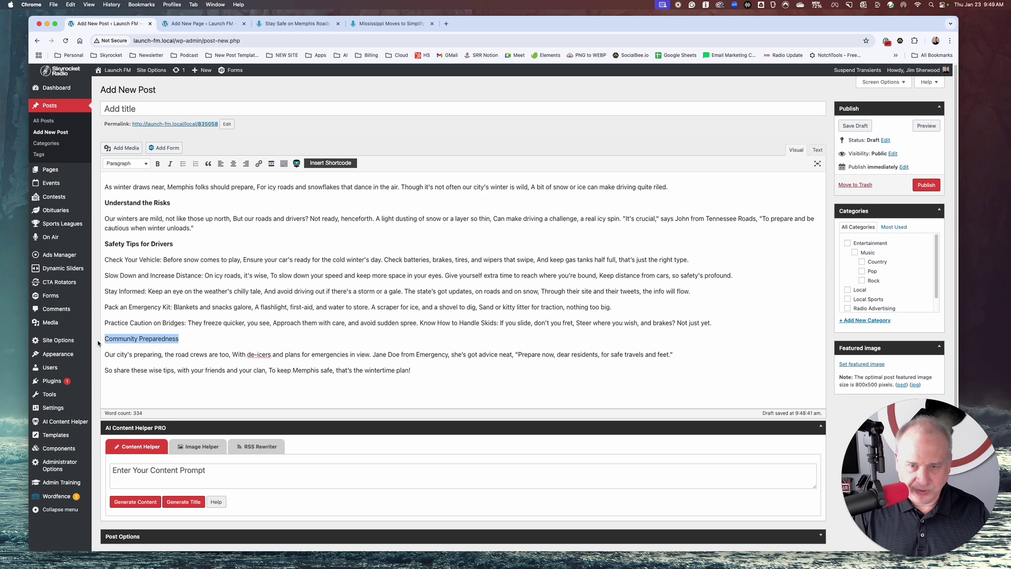
type("write a news article about winter driving safety in Memphis.")
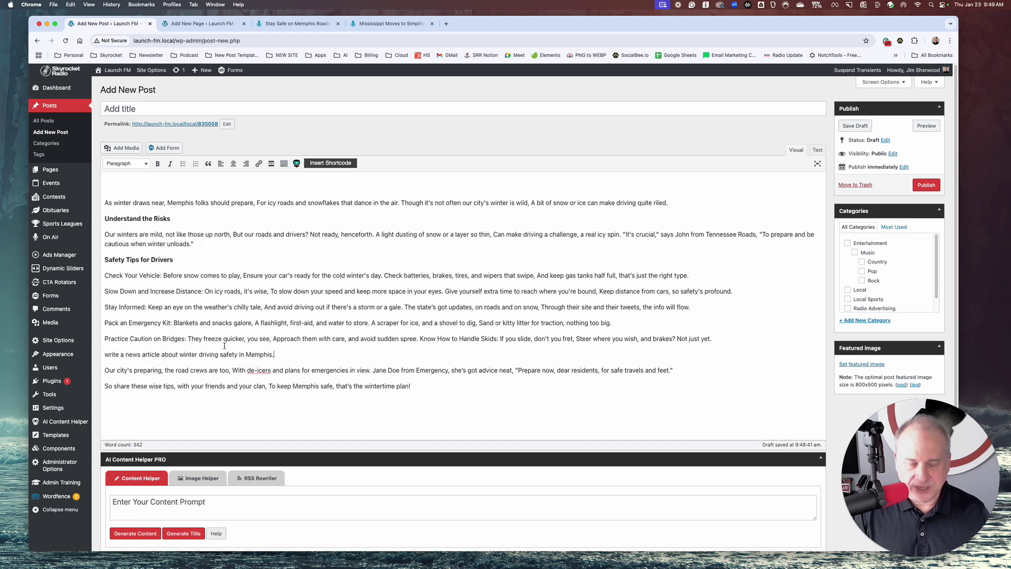
key("super+z")
left_click_drag(179, 338, 95, 341)
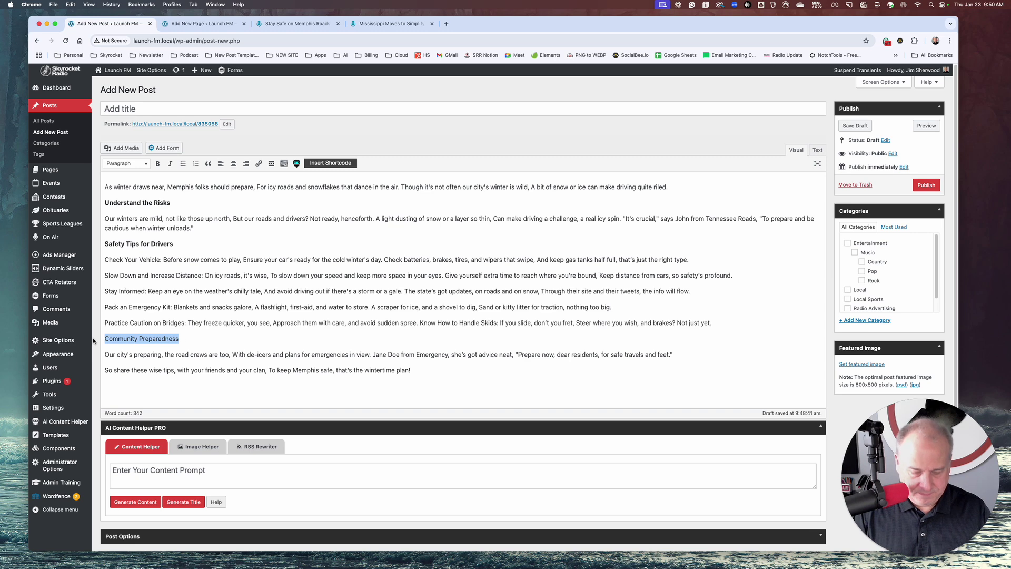
key("super+b")
left_click(237, 322)
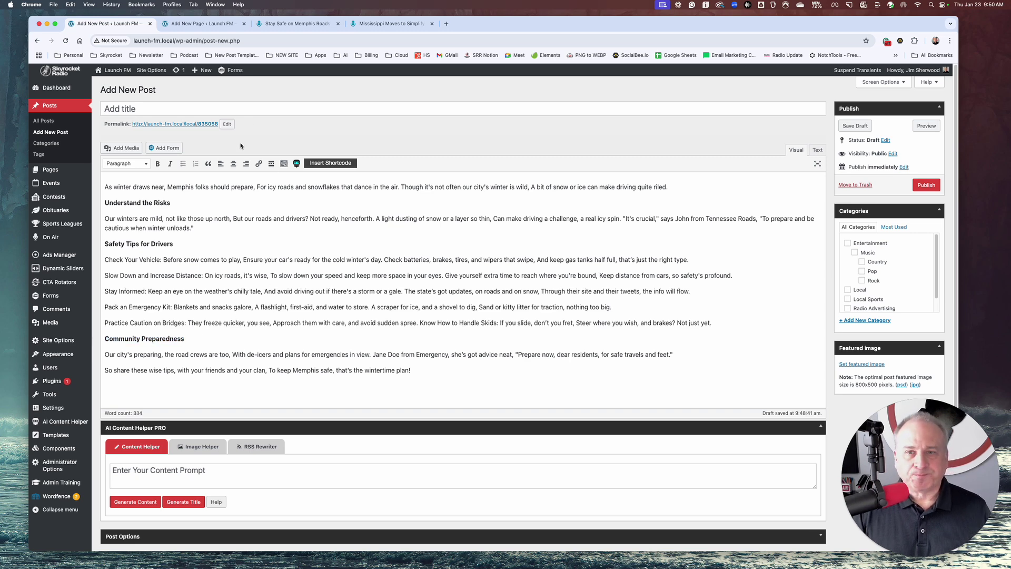
Generate a title for the post from the article with AI Content Helper PRO
scroll(231, 365, "down", 1)
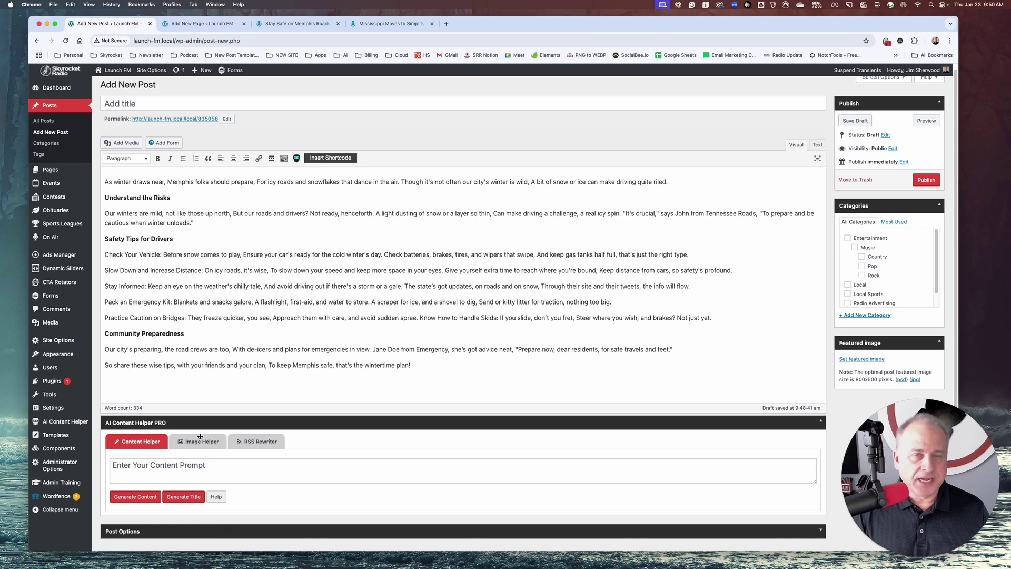
left_click(164, 99)
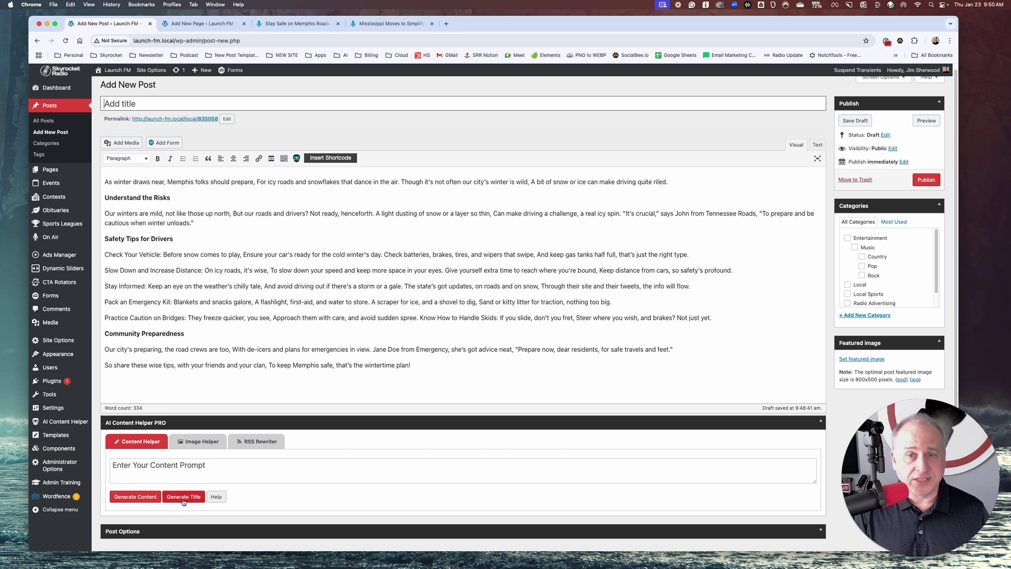
left_click(183, 496)
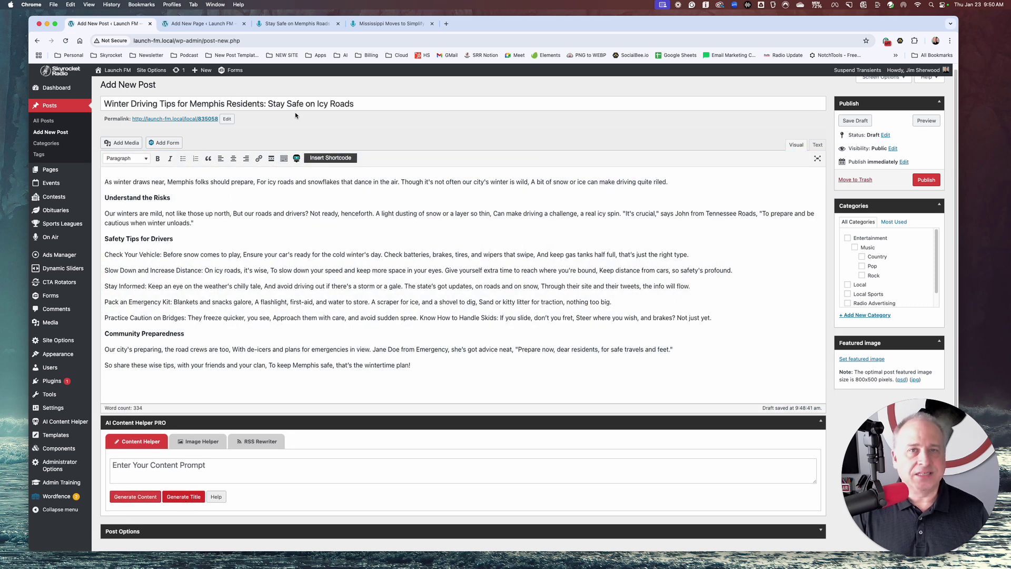
Replace the post's numeric permalink slug with one based on the title by clearing the existing slug
left_click(227, 119)
double_click(228, 120)
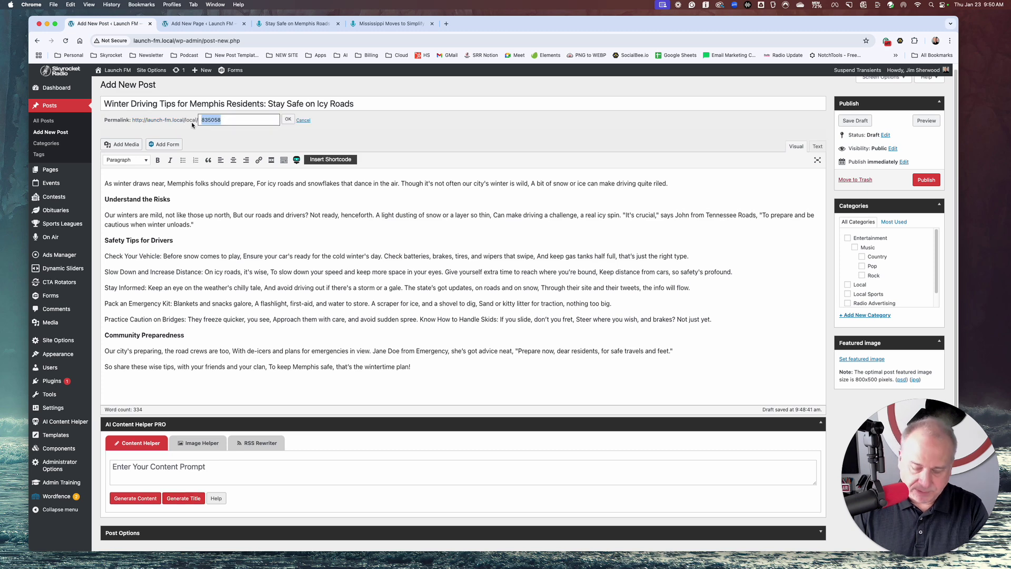
key("BackSpace")
left_click(288, 119)
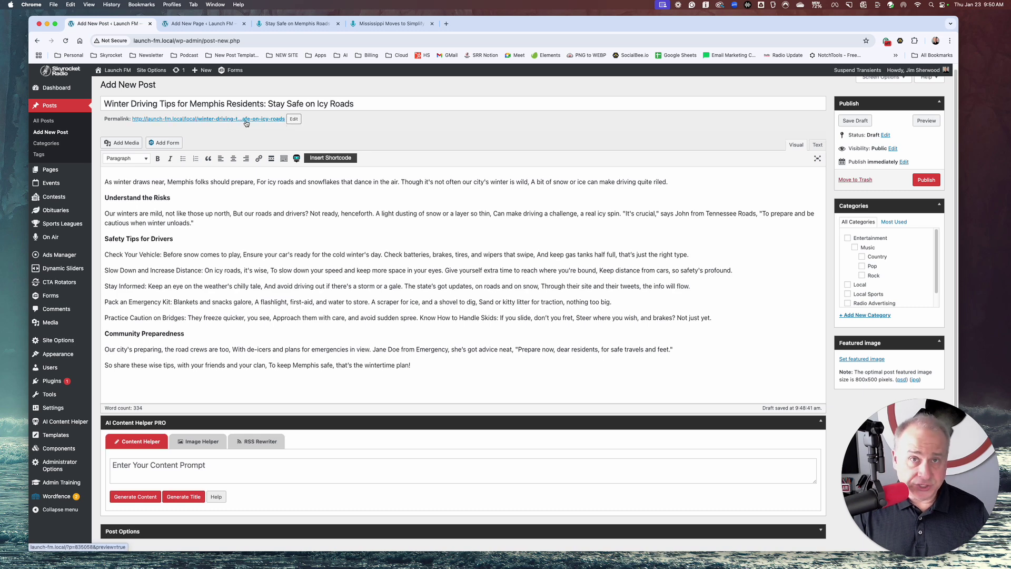
scroll(243, 144, "down", 1)
scroll(243, 144, "up", 1)
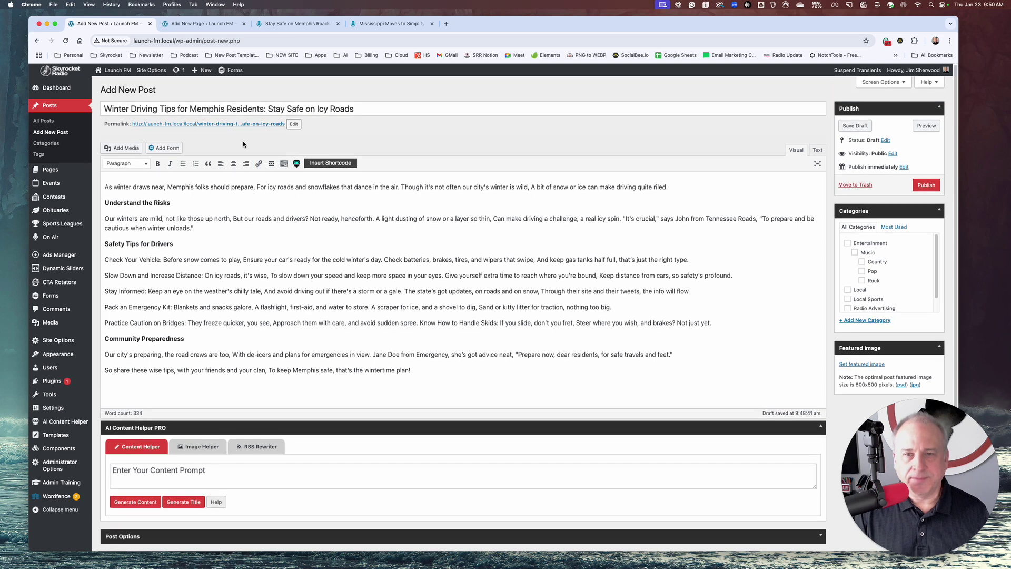
Generate an AI image prompt from the article and remove everything after "ensuring readiness for the cold."
left_click(195, 447)
scroll(195, 448, "down", 3)
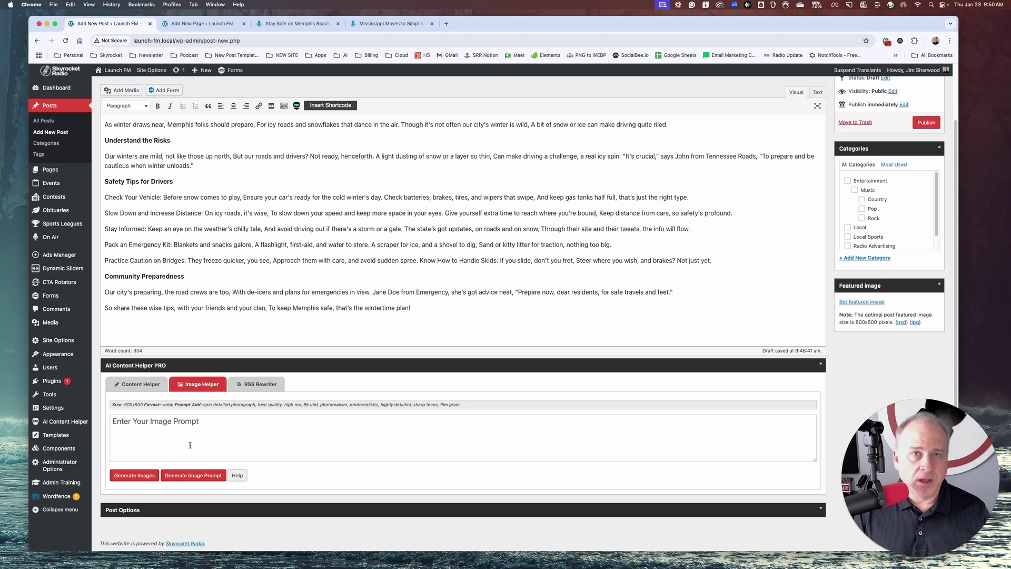
left_click(193, 474)
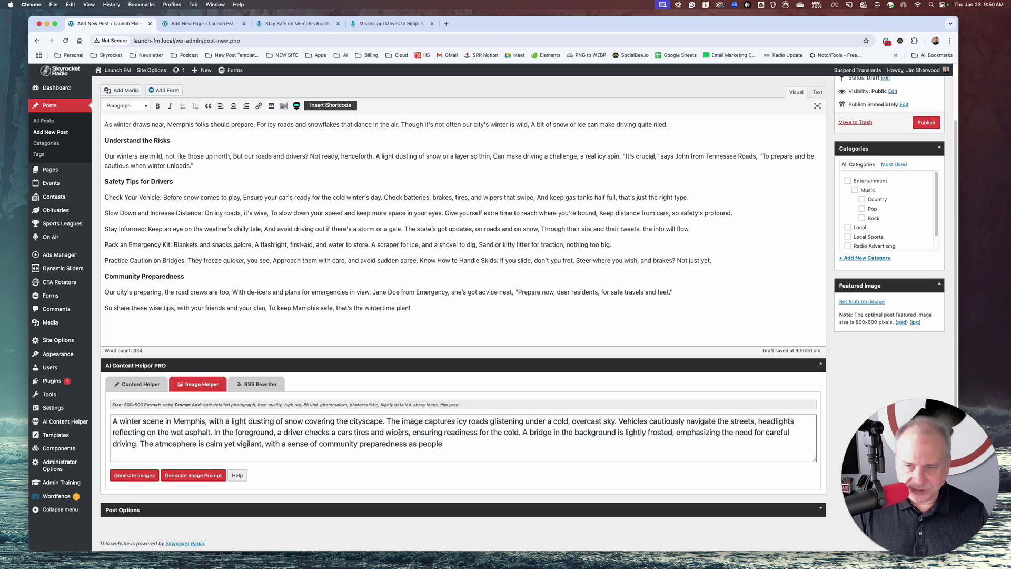
left_click_drag(443, 445, 524, 428)
key("BackSpace")
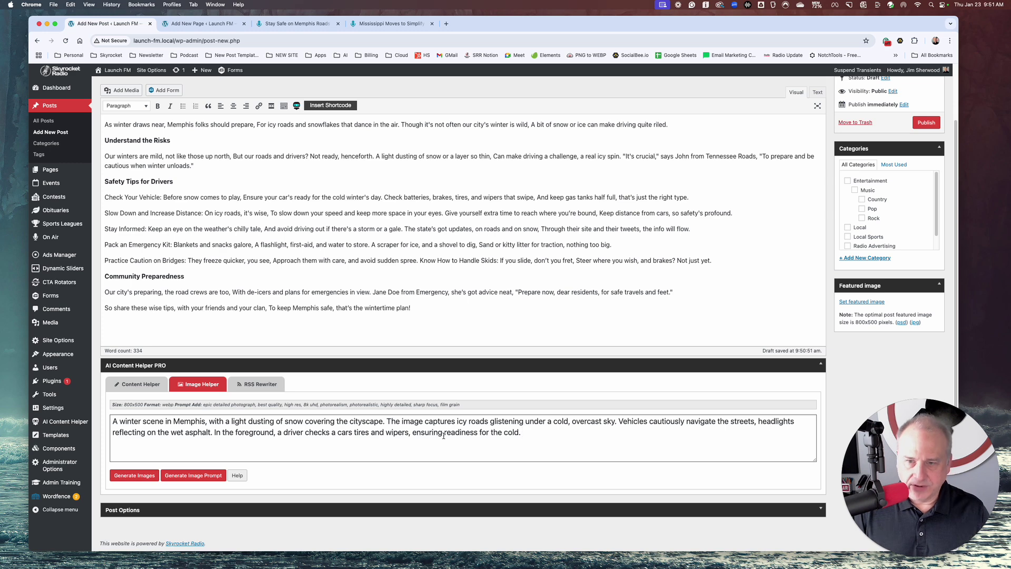
Generate images from the shortened prompt and save the first one, with the red car, to the library
left_click(134, 474)
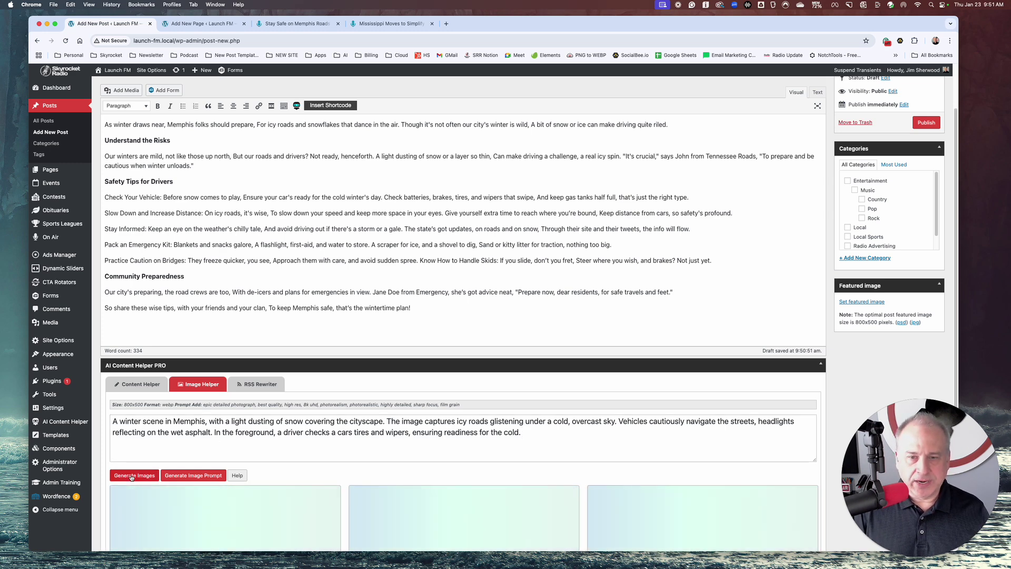
scroll(228, 426, "down", 5)
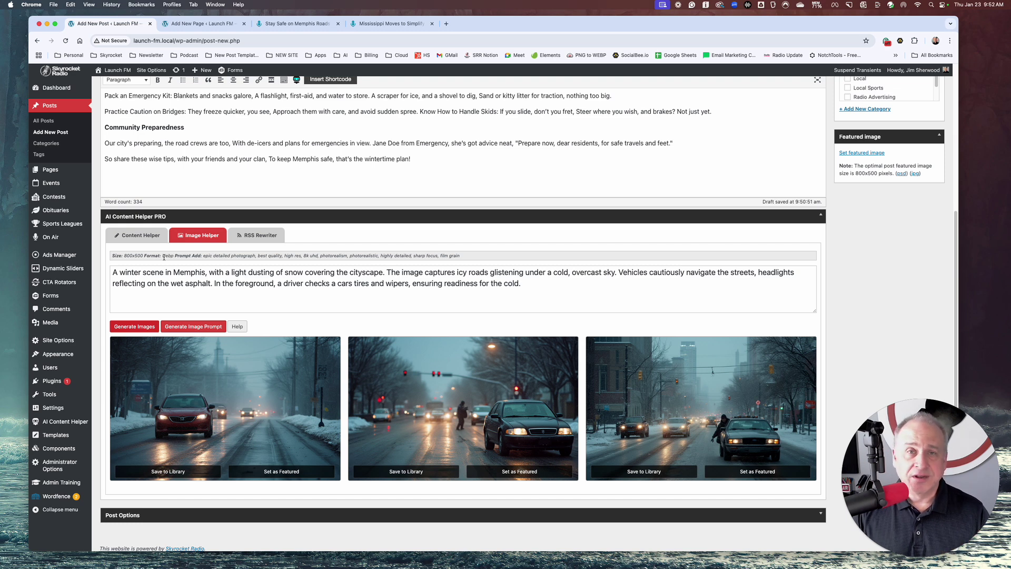
scroll(173, 368, "down", 1)
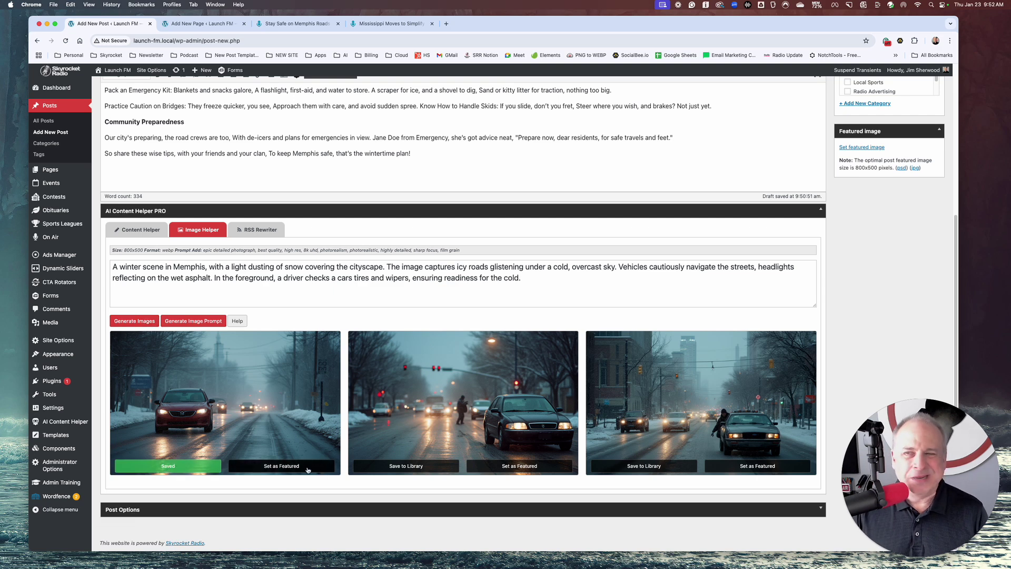
Generate another set of images from the same prompt and set the new set's third image as the featured image
left_click(144, 316)
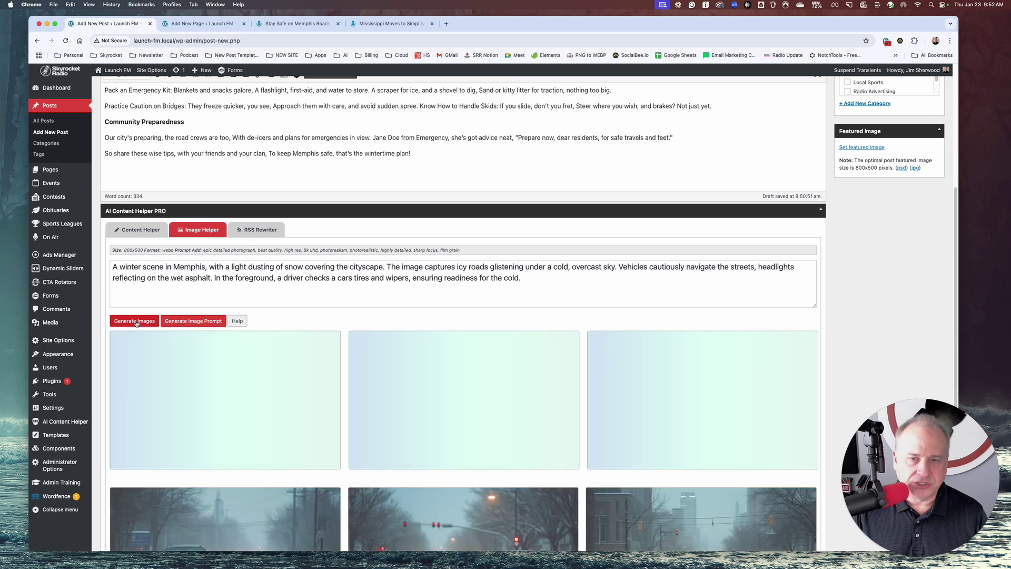
scroll(169, 339, "down", 2)
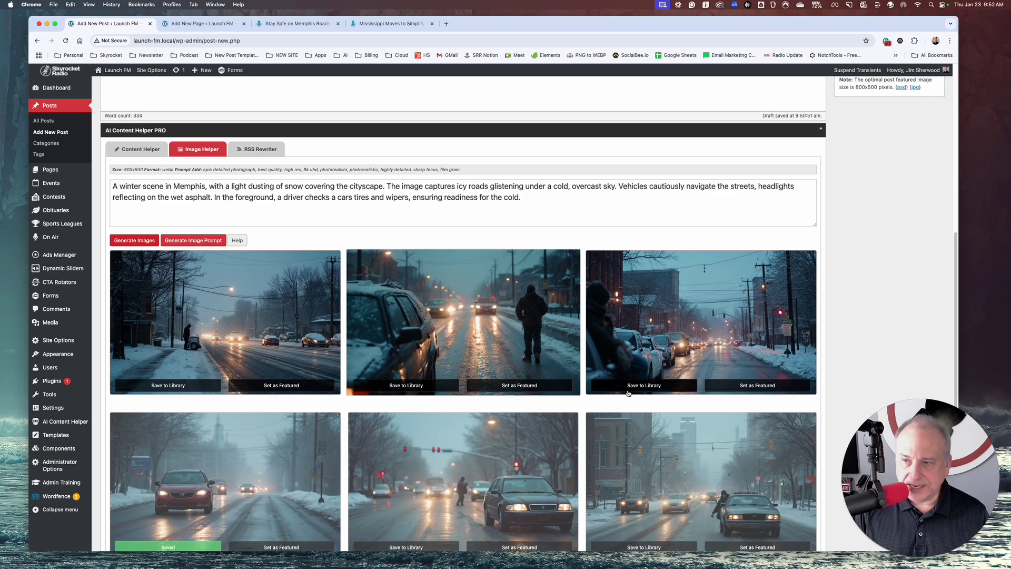
left_click(746, 388)
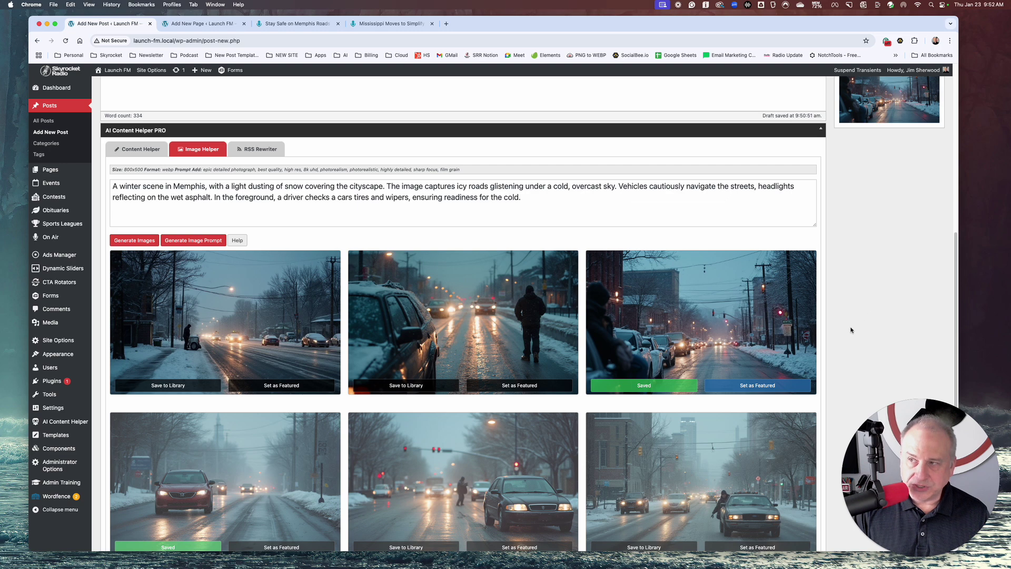
scroll(852, 329, "up", 3)
scroll(867, 298, "down", 1)
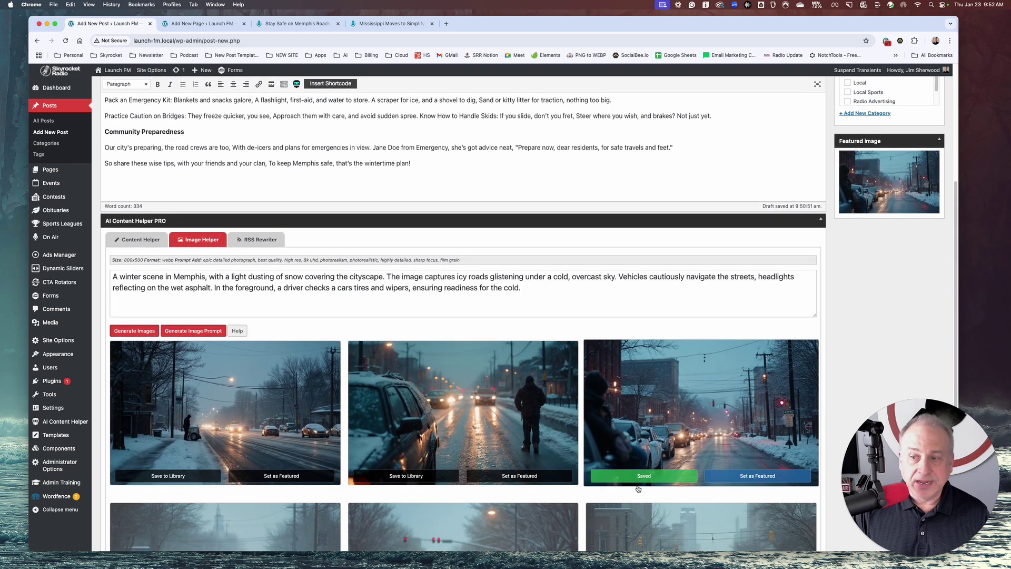
scroll(458, 392, "up", 1)
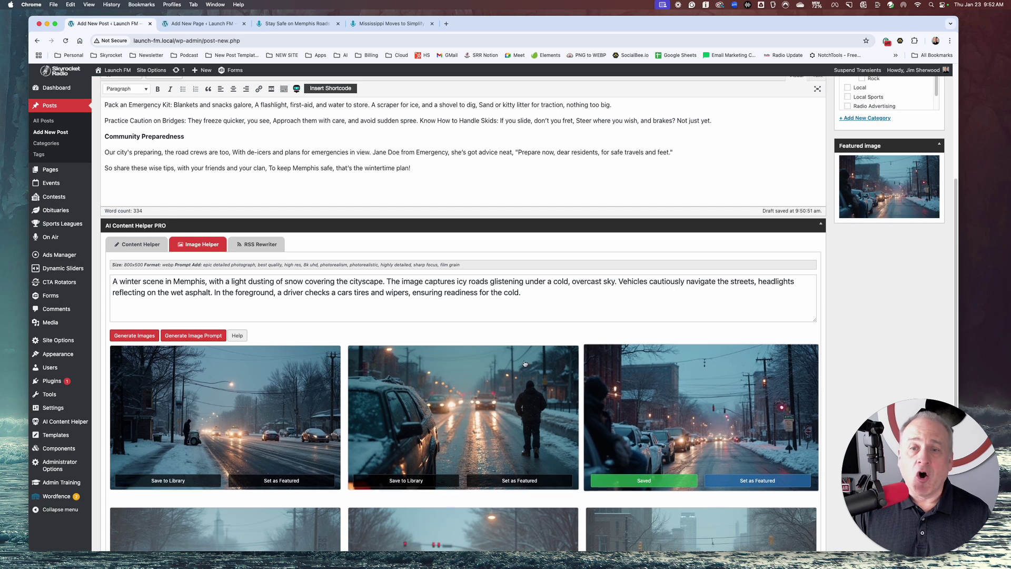
left_click(278, 301)
key("super+a")
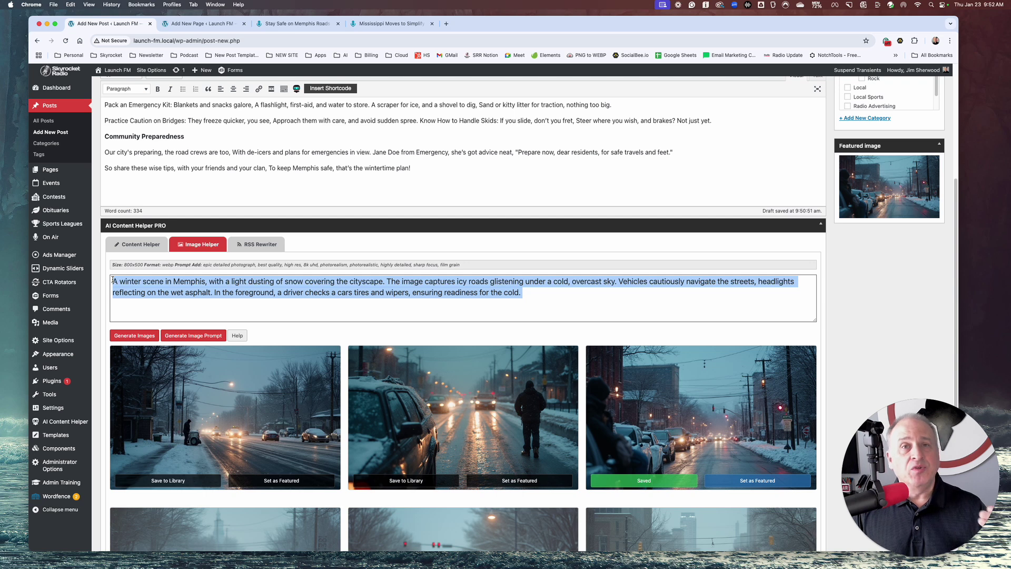
scroll(547, 274, "up", 1)
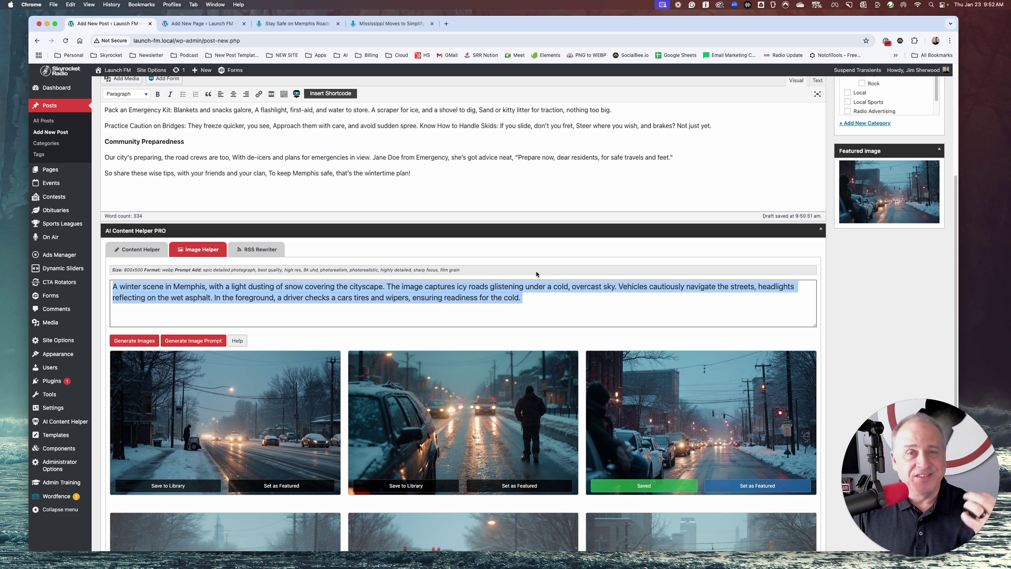
left_click_drag(532, 299, 108, 288)
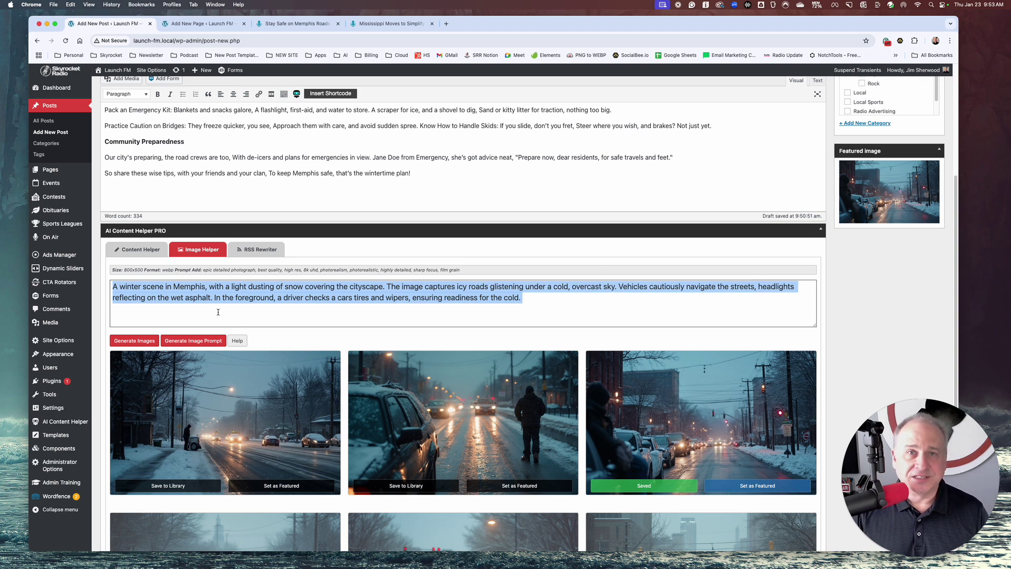
Assign the post to the Local category and publish it
scroll(227, 307, "up", 2)
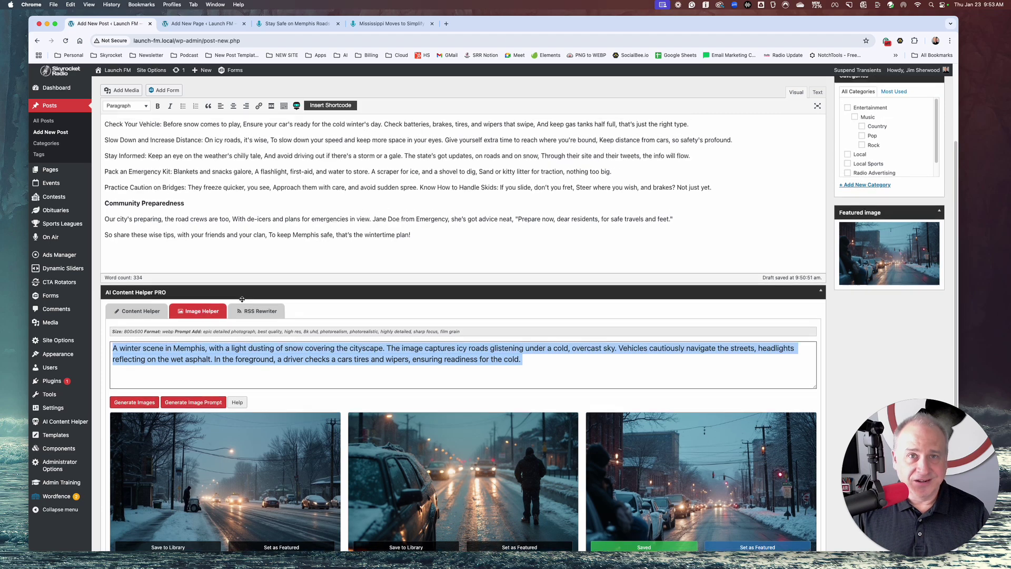
scroll(242, 299, "up", 2)
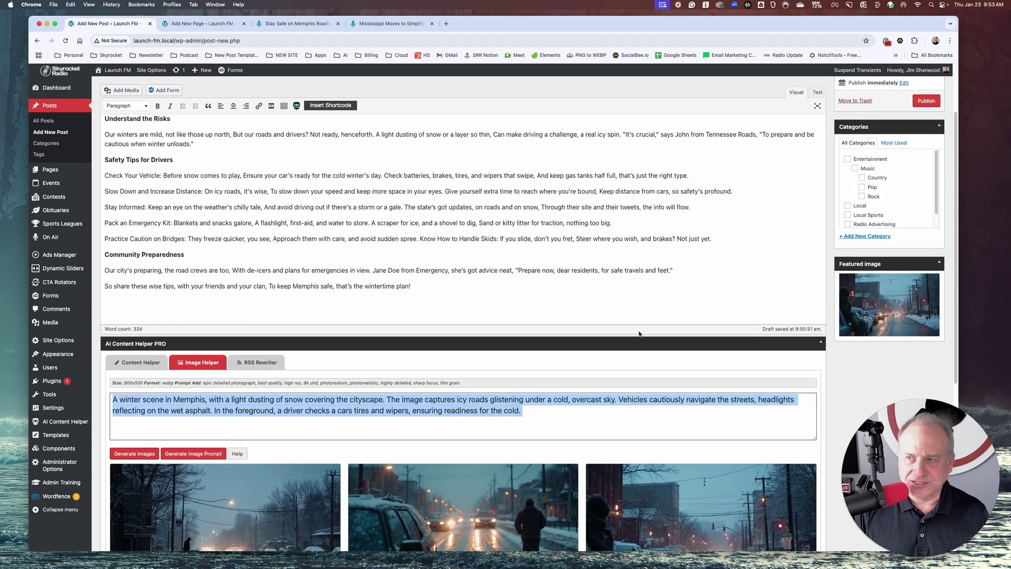
left_click(847, 206)
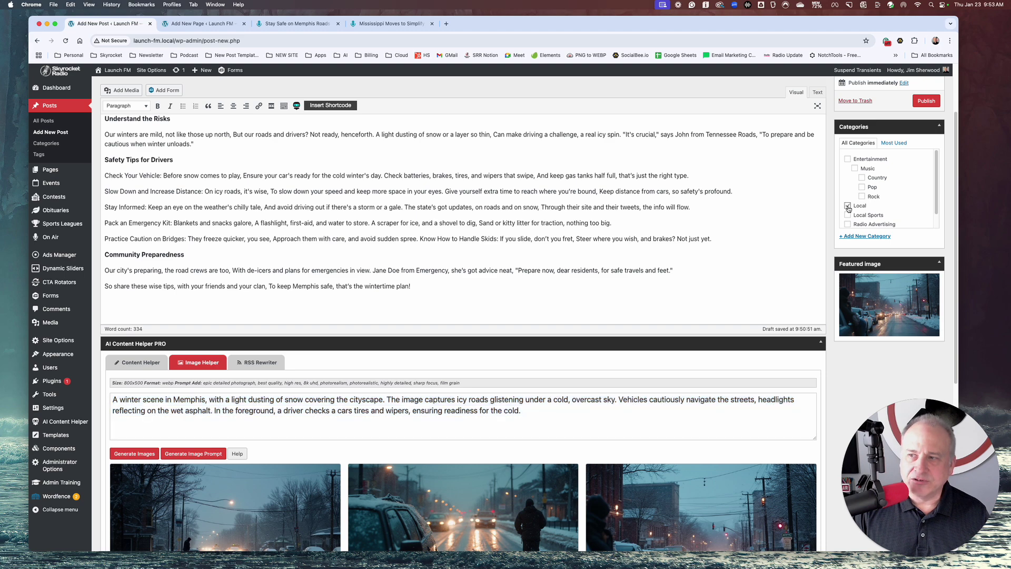
scroll(892, 210, "up", 3)
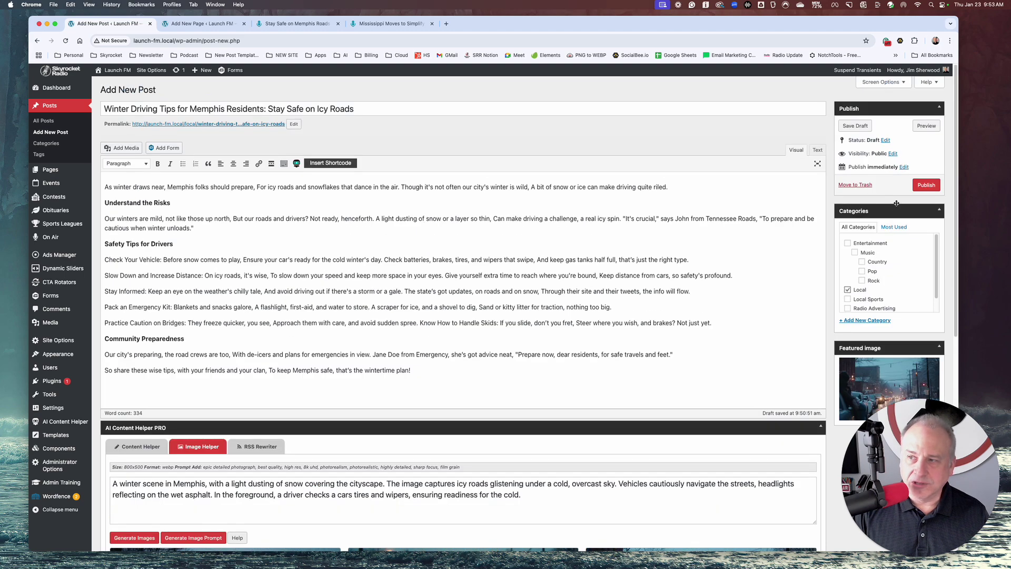
left_click(925, 186)
Open the published post from its permalink in a new browser tab and review its featured image and article text
right_click(181, 148)
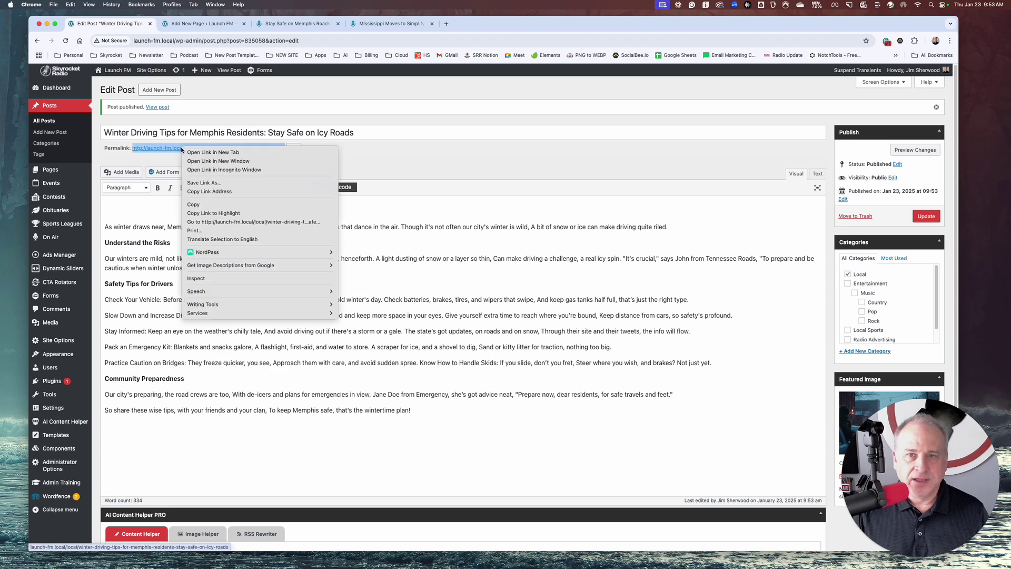
left_click(213, 152)
left_click(475, 26)
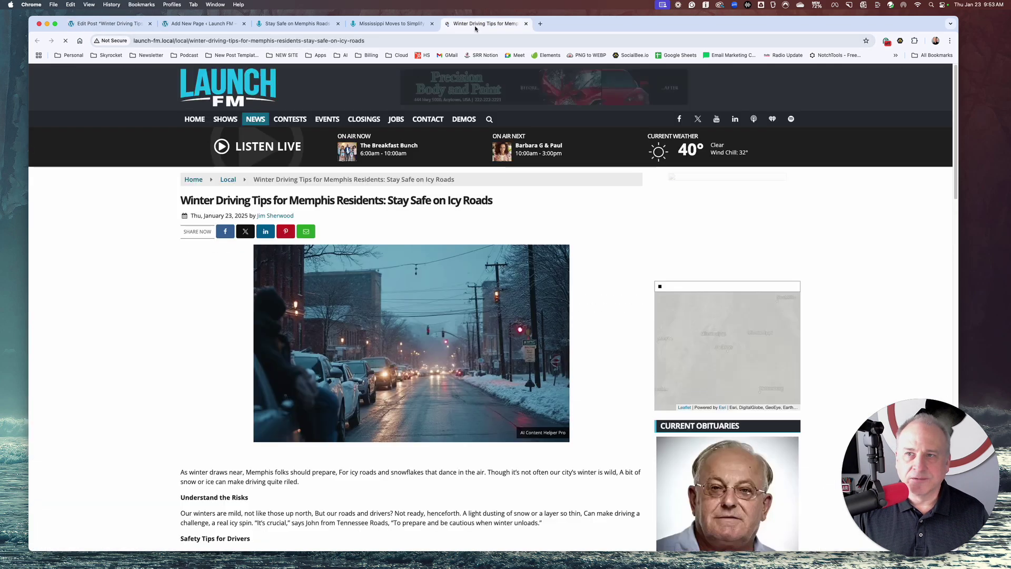
scroll(384, 257, "down", 5)
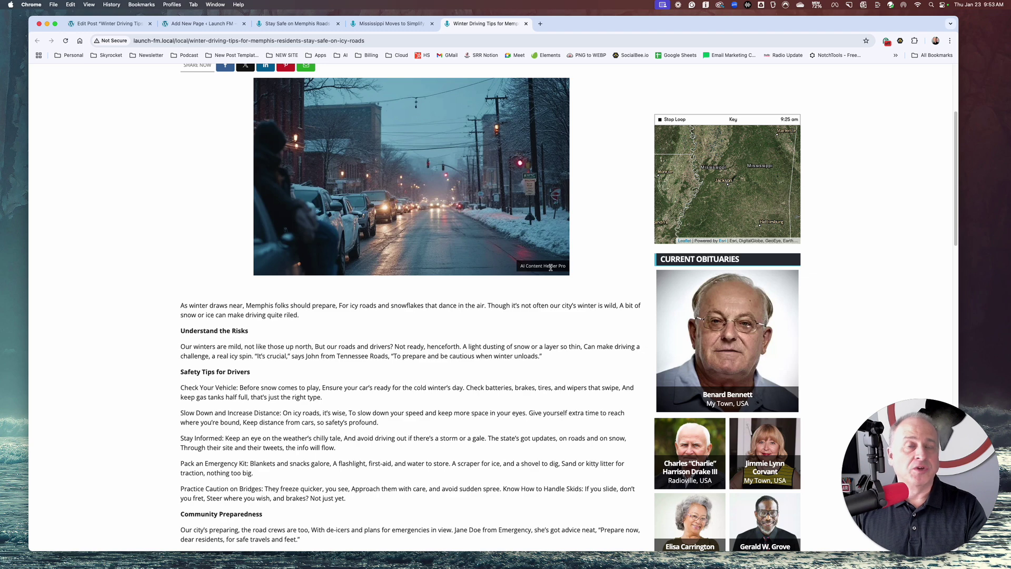
scroll(541, 279, "down", 1)
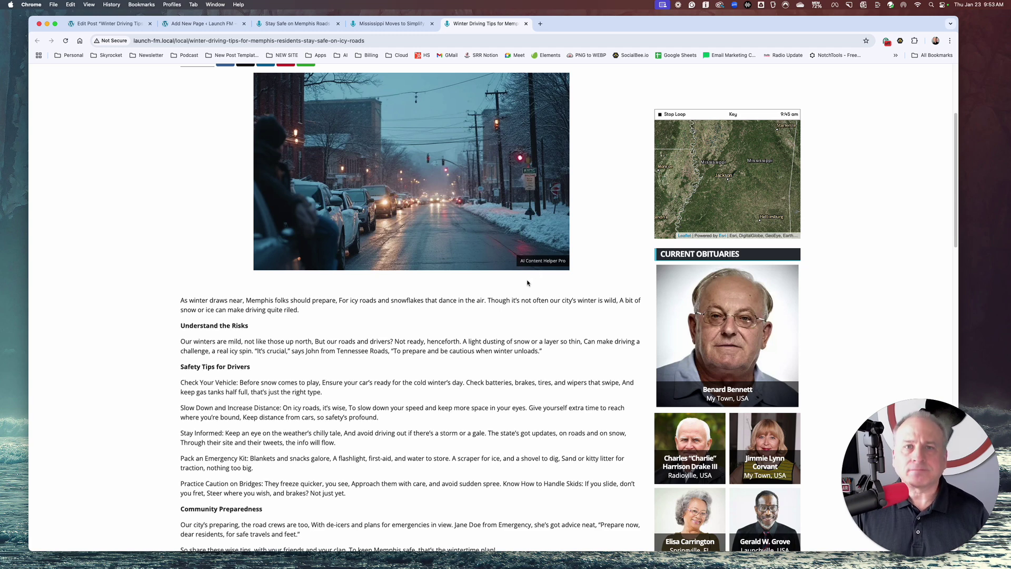
scroll(529, 287, "down", 5)
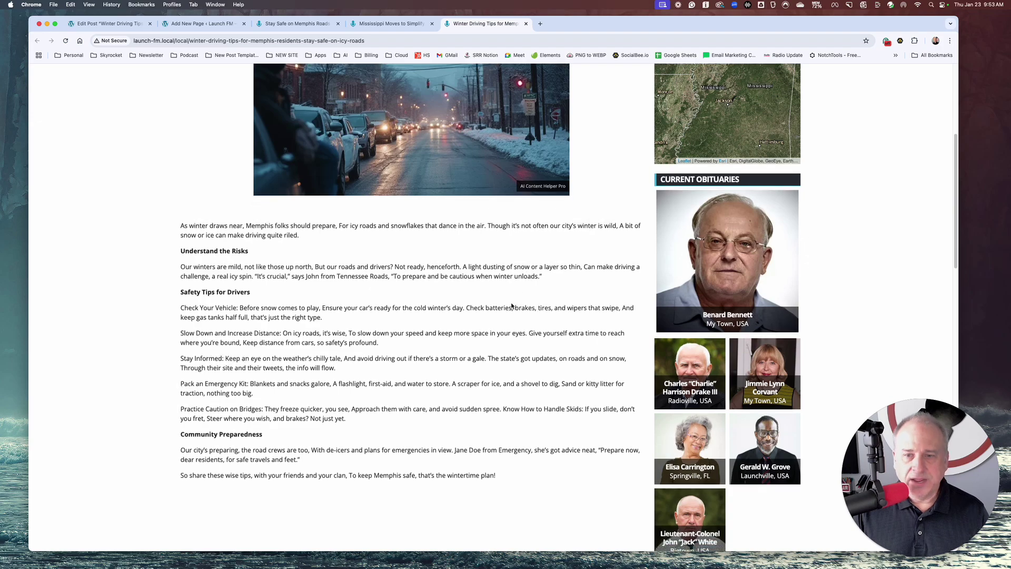
key("super+r")
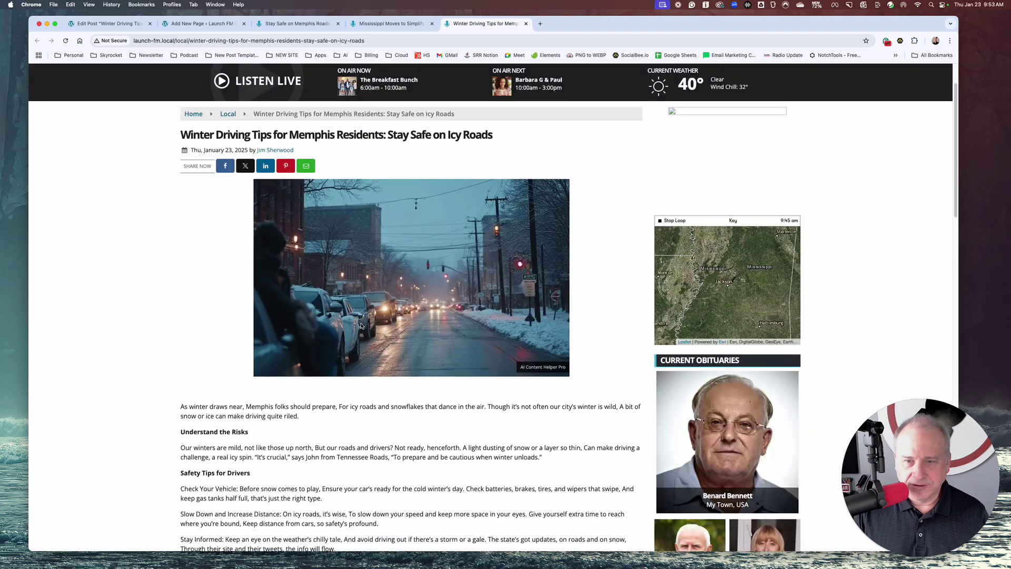
scroll(428, 273, "up", 3)
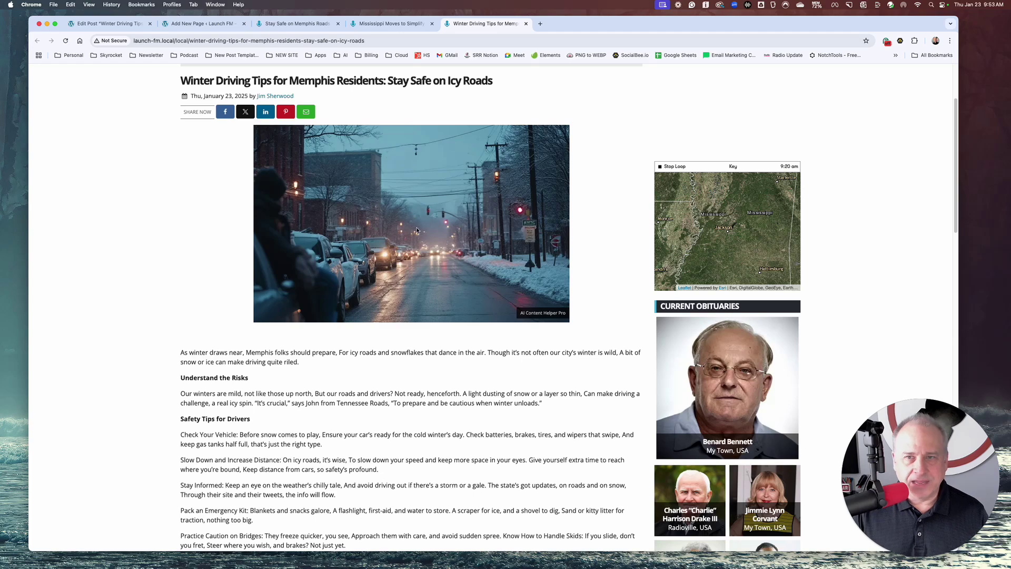
scroll(416, 230, "up", 3)
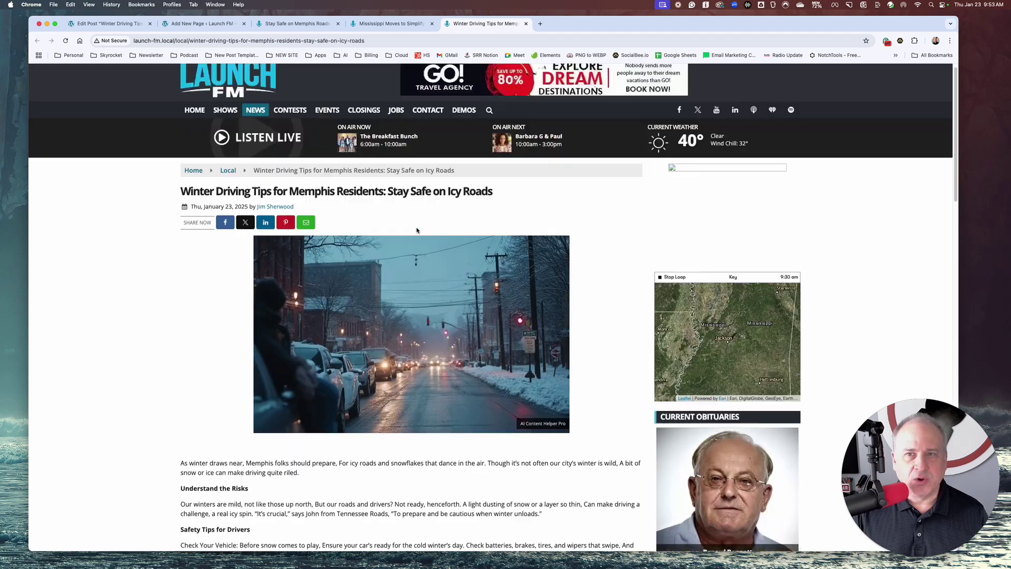
Return to the post editor and remove the empty line above the article's first paragraph
left_click(130, 26)
left_click(131, 196)
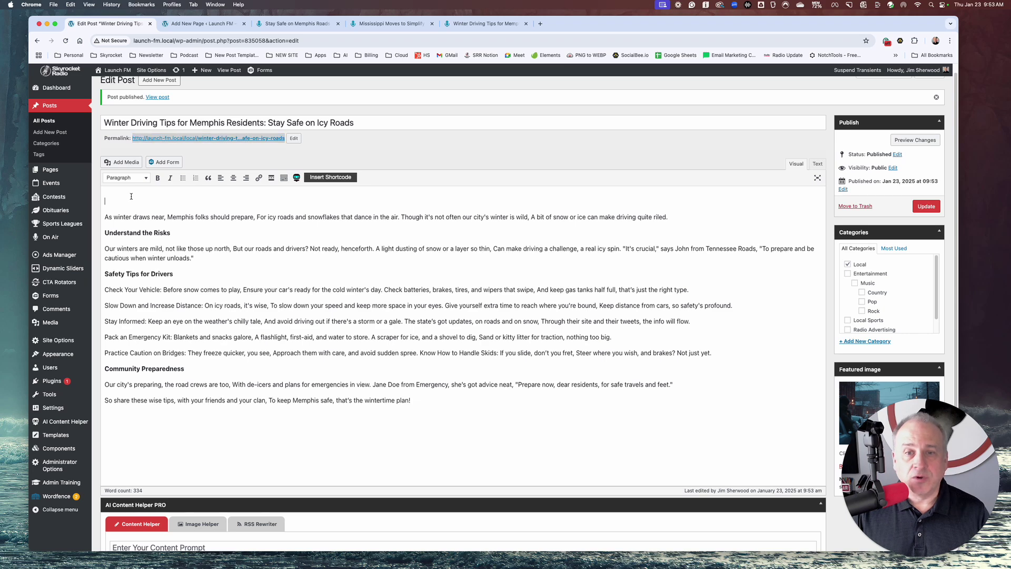
key("Delete")
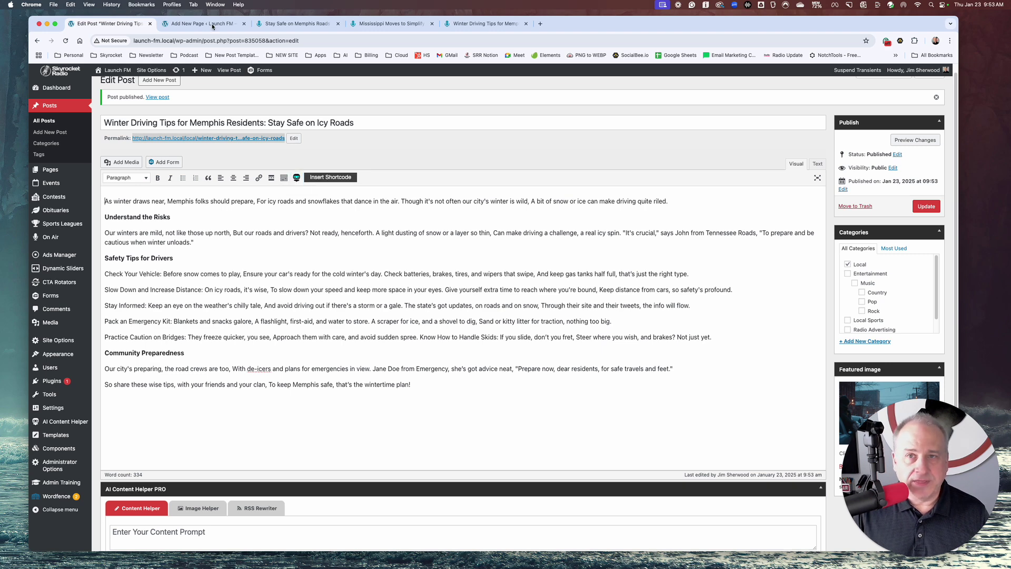
Switch to the new page and replace its existing text element with an empty Text element, opened for editing
left_click(194, 23)
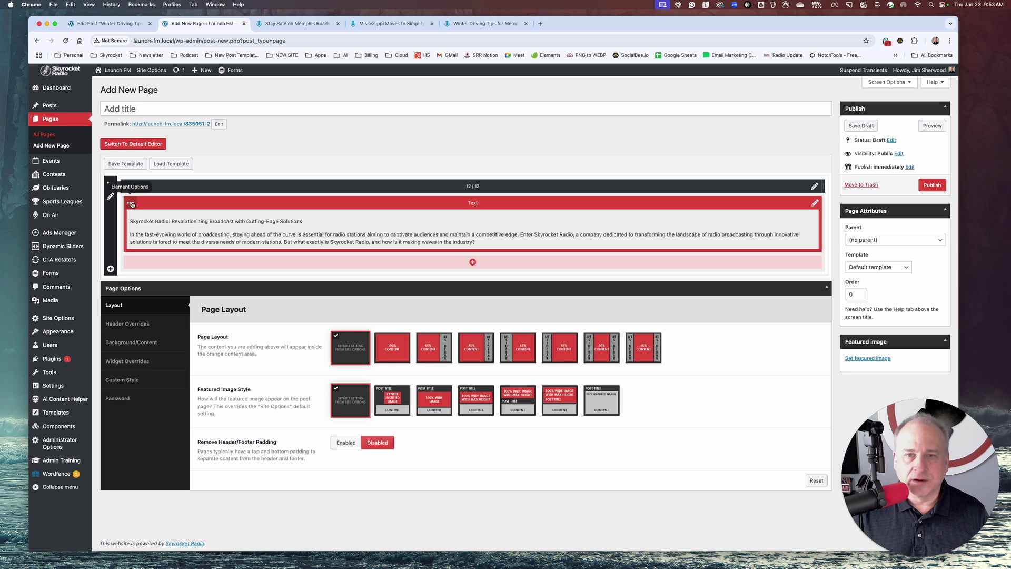
left_click(131, 202)
left_click(158, 225)
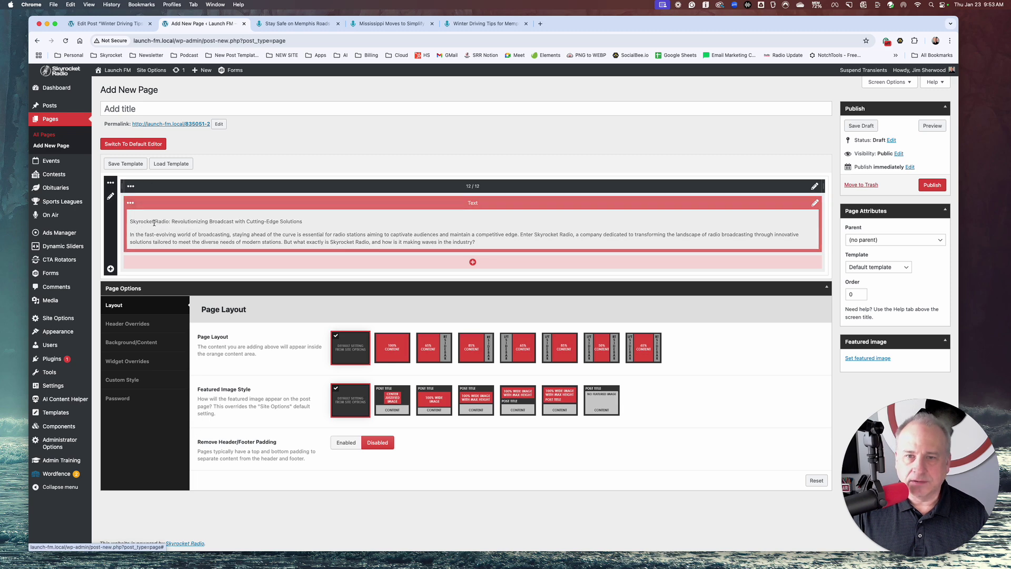
left_click(473, 219)
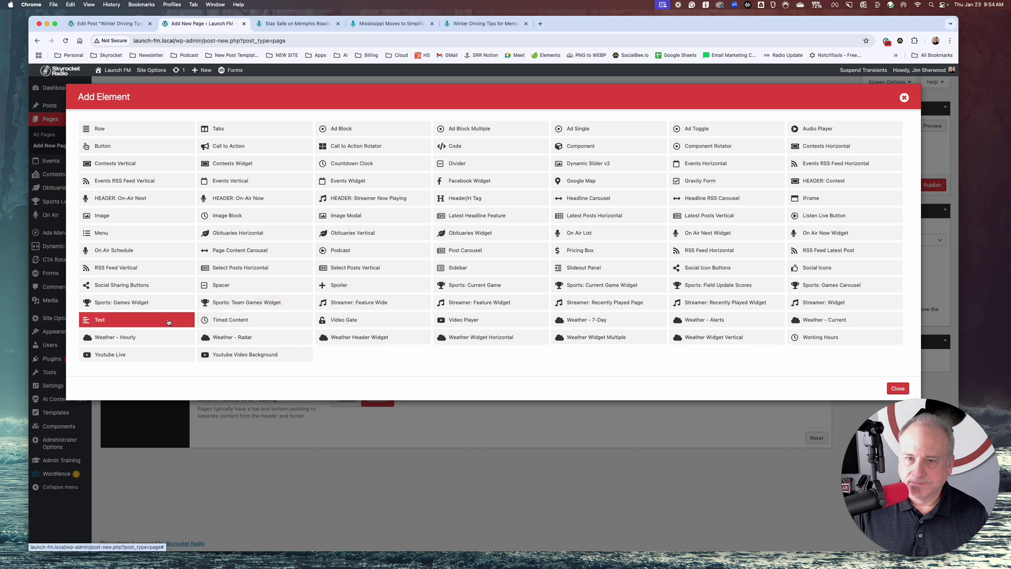
left_click(157, 319)
left_click(814, 205)
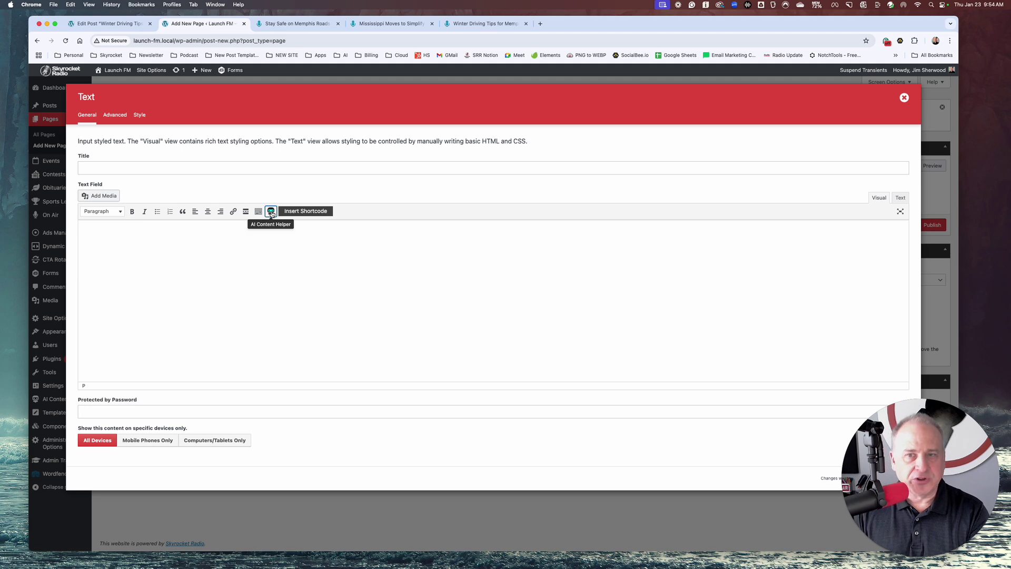
left_click(272, 212)
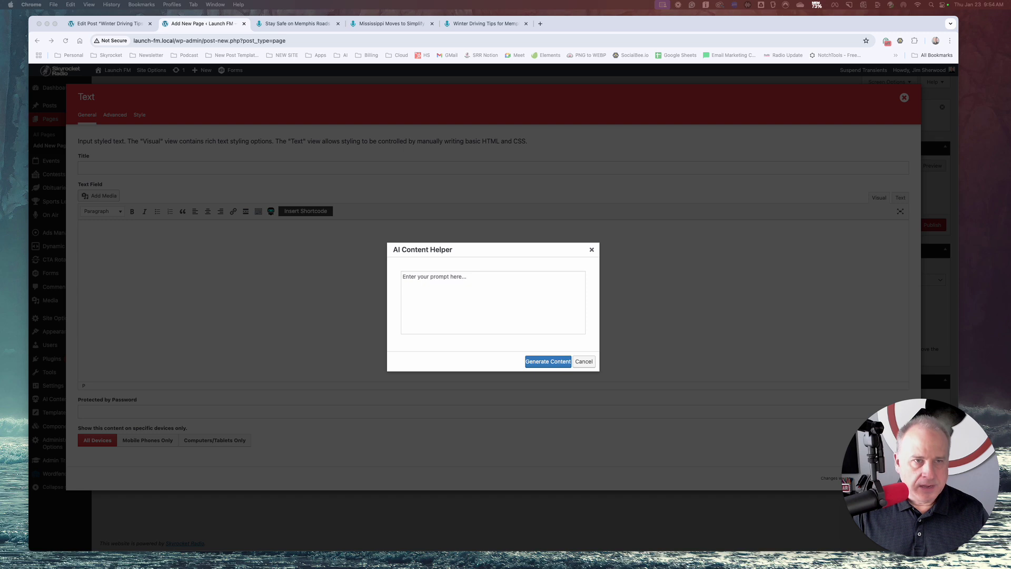
left_click(417, 282)
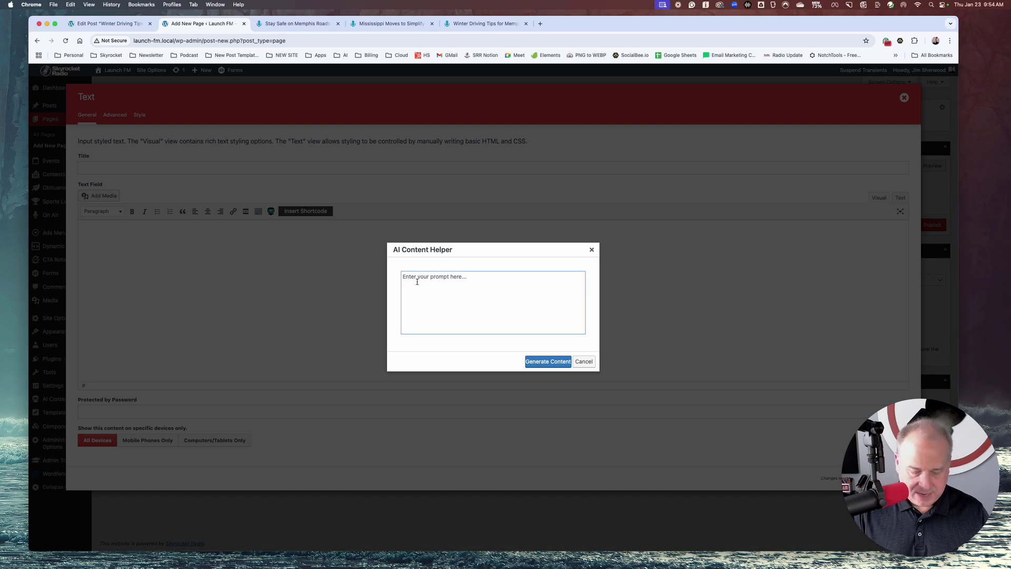
key("super+v")
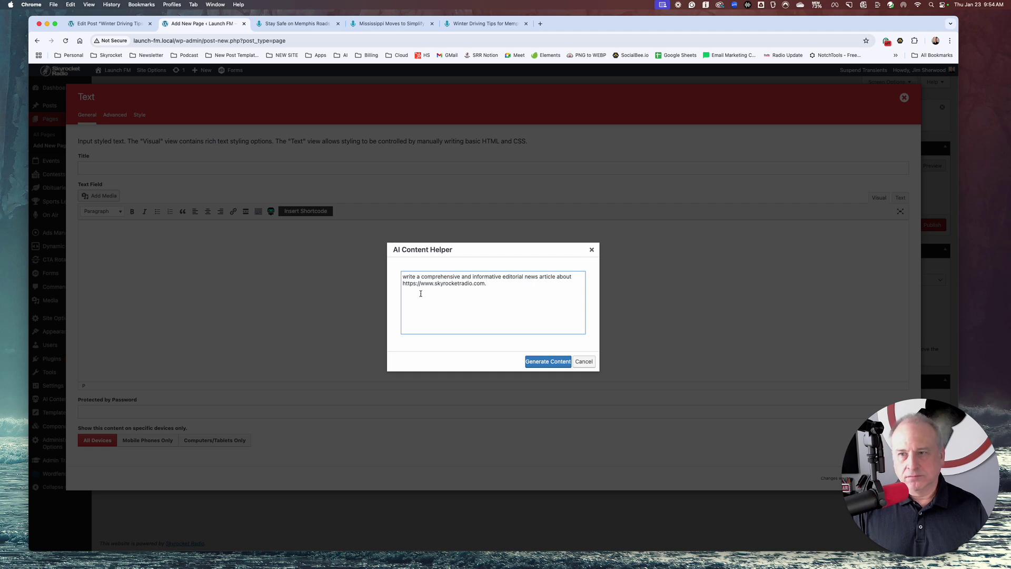
left_click(555, 361)
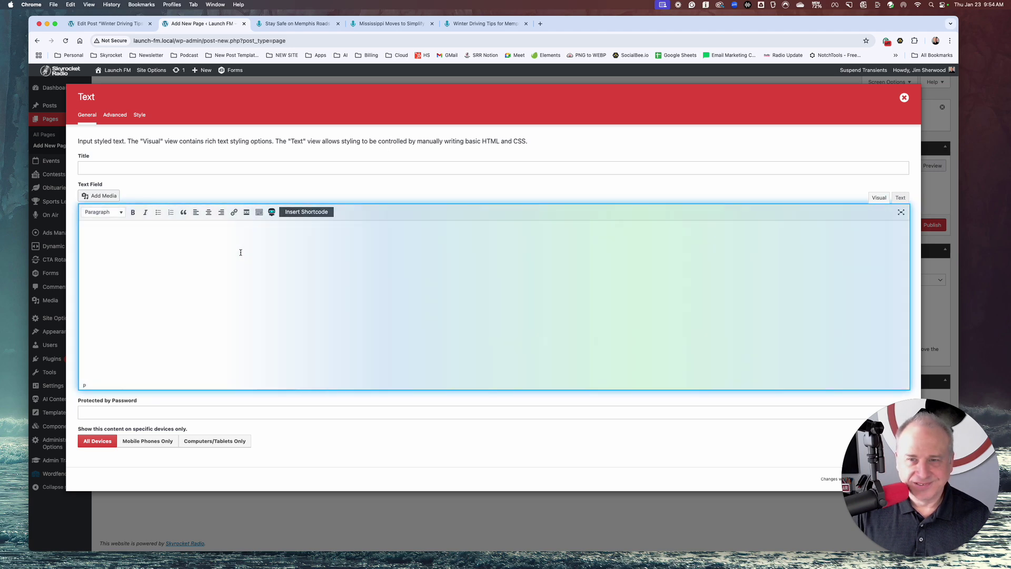
scroll(204, 282, "down", 4)
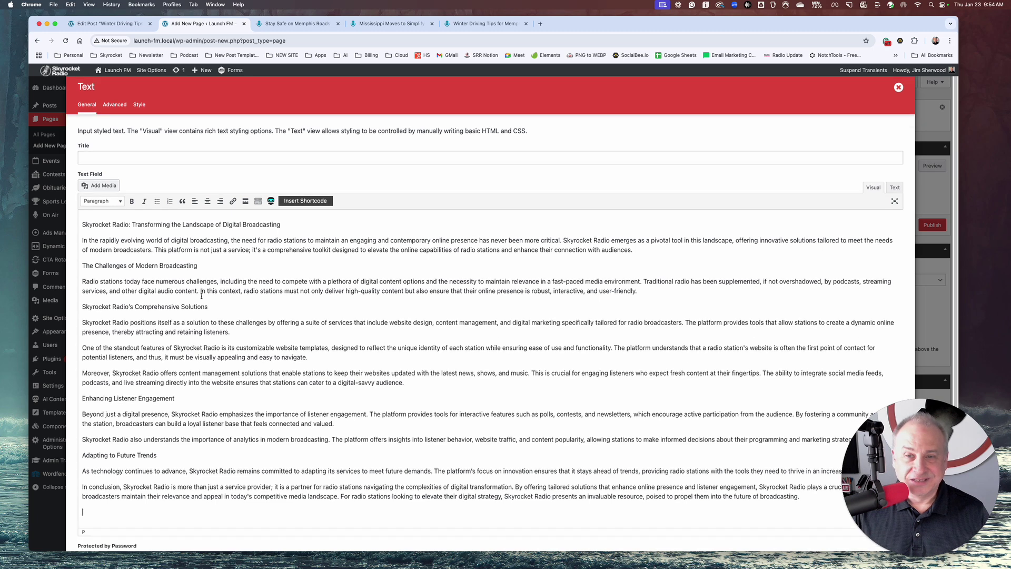
scroll(202, 296, "up", 4)
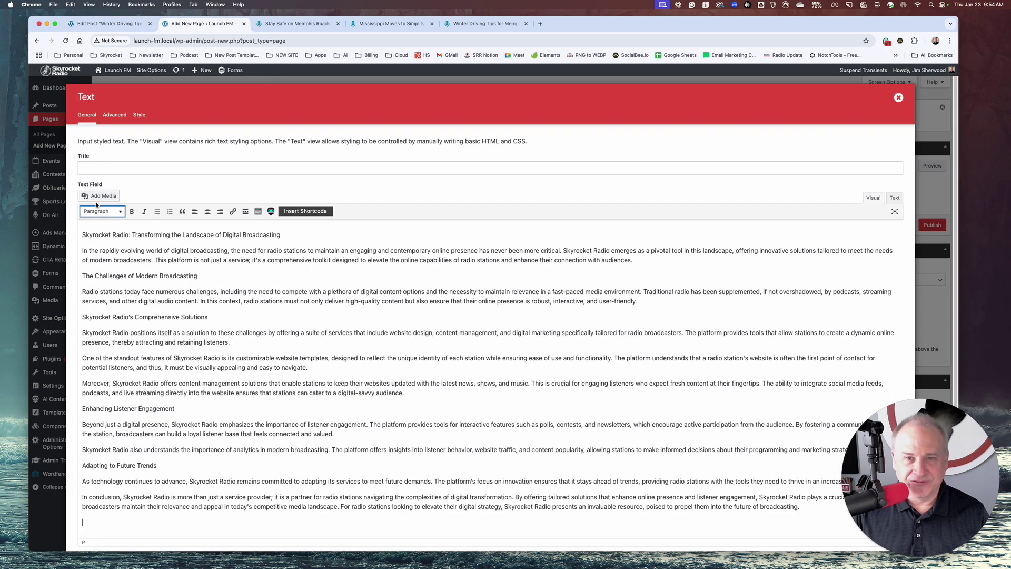
Move the headline "Skyrocket Radio: Transforming the Landscape of Digital Broadcasting" from the text into the element's title and remove the leftover empty line
left_click_drag(297, 237, 74, 234)
key("super+x")
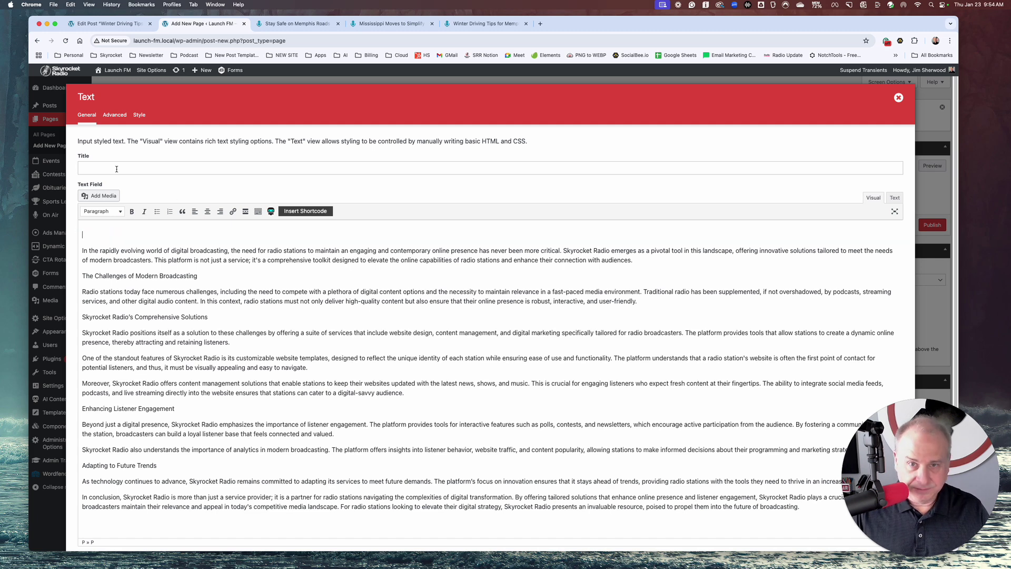
left_click(119, 168)
key("super+v")
left_click(97, 230)
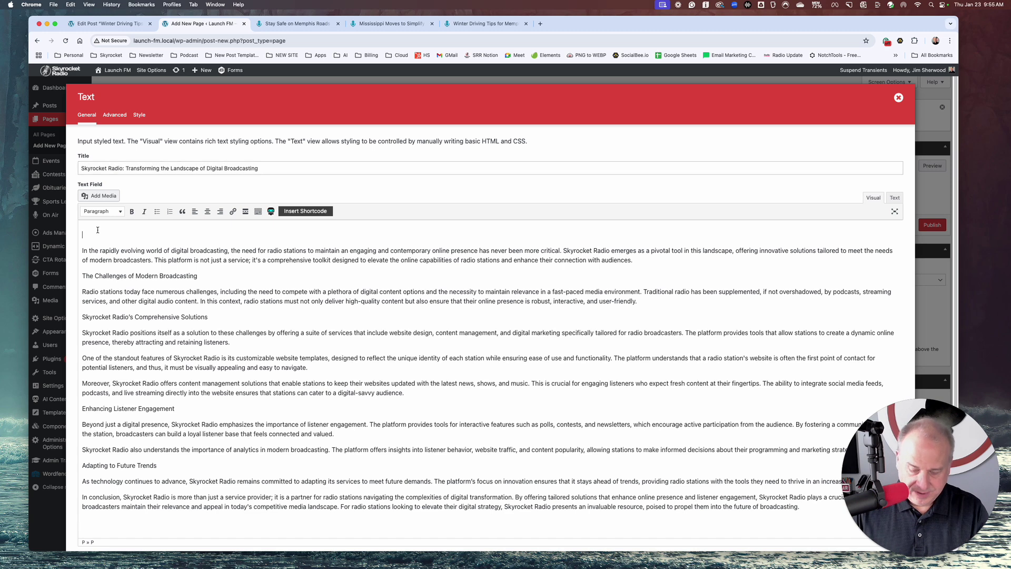
key("Delete")
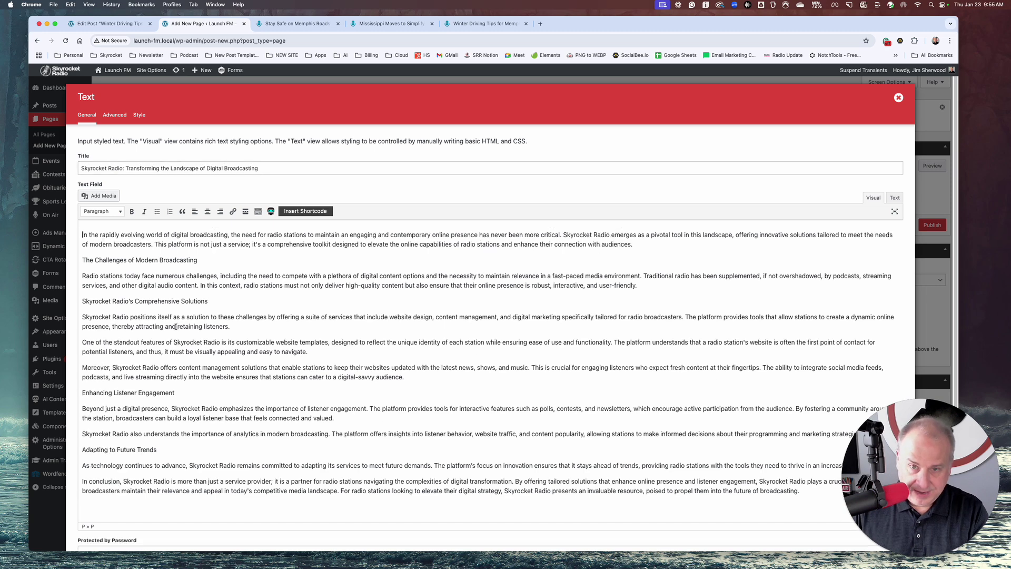
Insert an empty line after the first paragraph under "Skyrocket Radio's Comprehensive Solutions" and open the AI Image Helper for adding media there
left_click(252, 323)
key("Return")
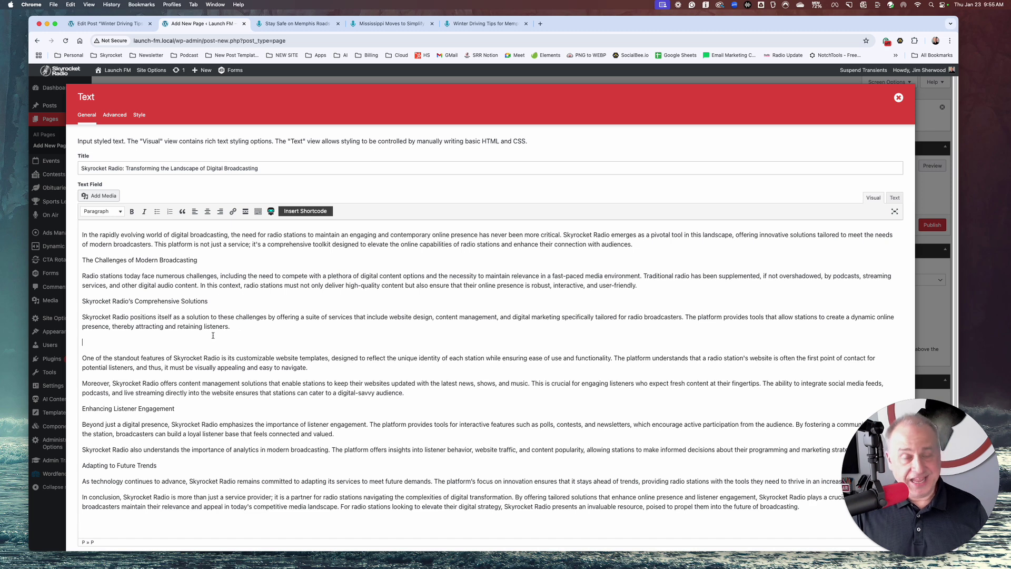
left_click(85, 197)
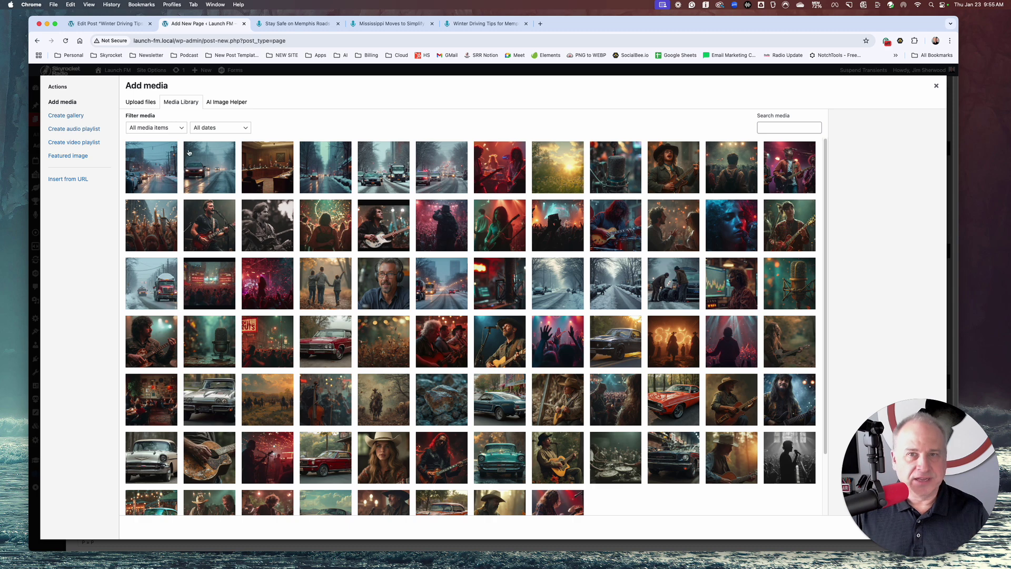
left_click(145, 103)
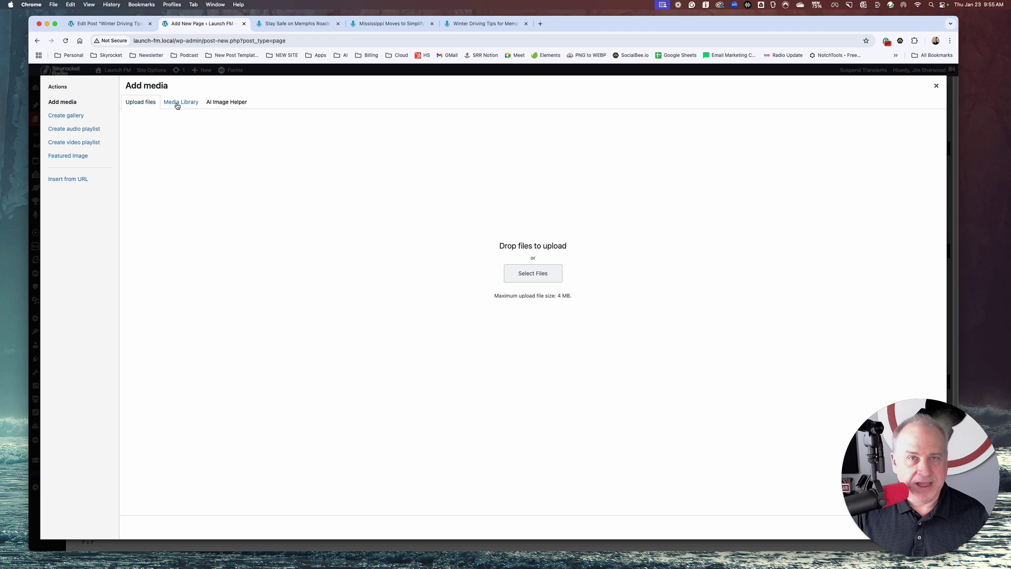
left_click(174, 104)
left_click(225, 104)
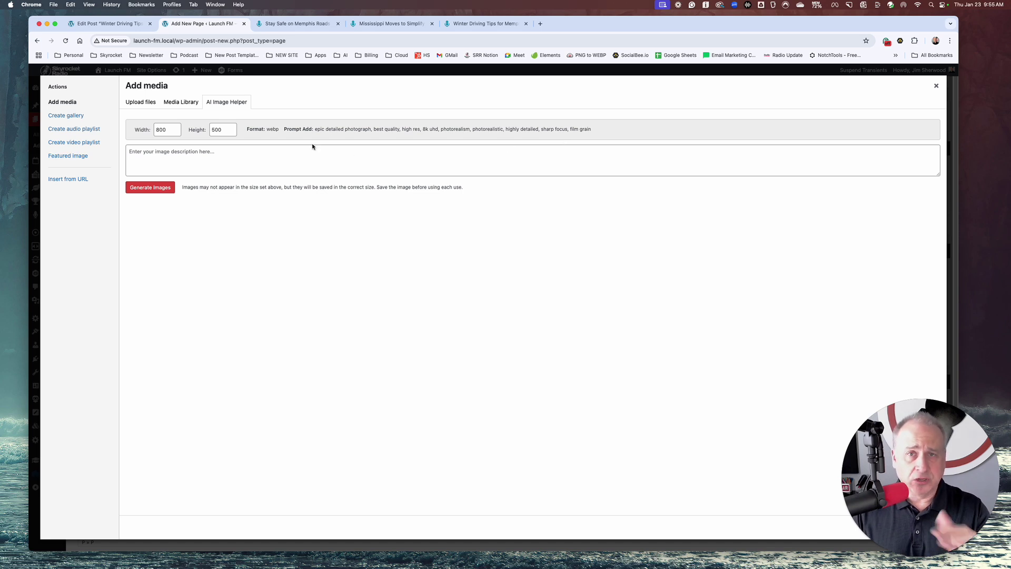
Generate images from the description "a man typing on a laptop in a coffee shop"
left_click(139, 153)
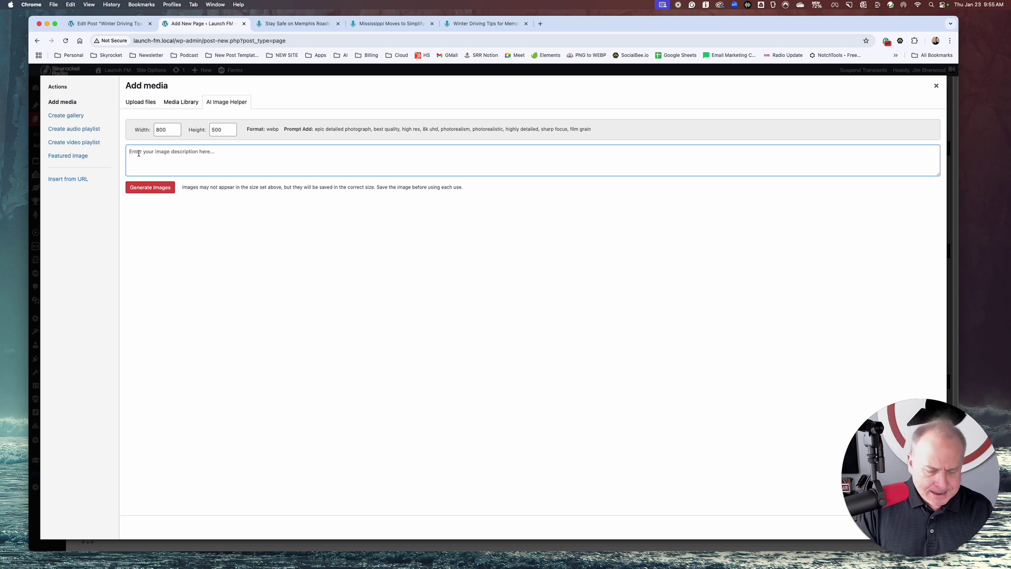
type("a")
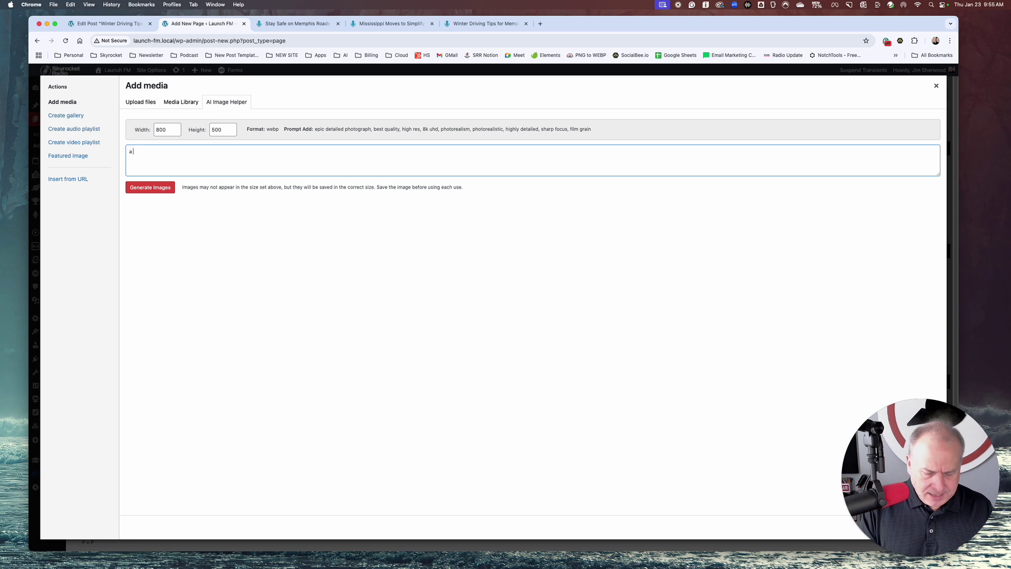
type(" man typi")
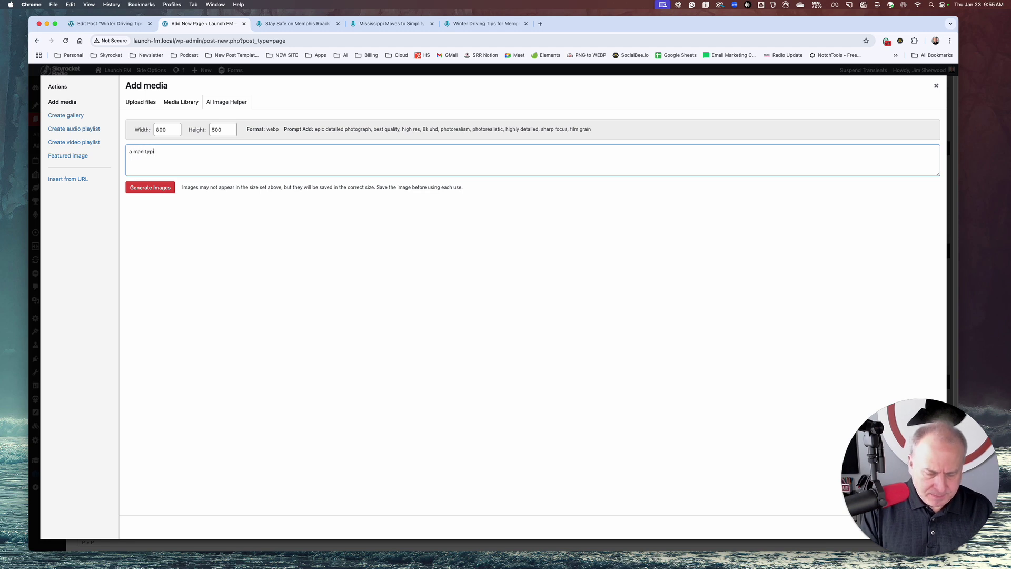
type("ng o")
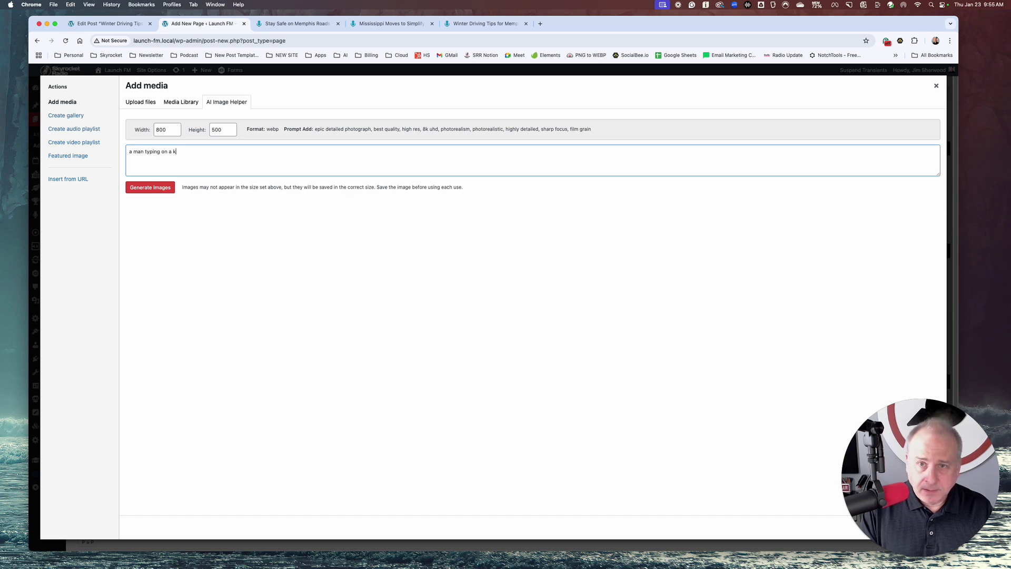
type("n a laptop in a coffee shop")
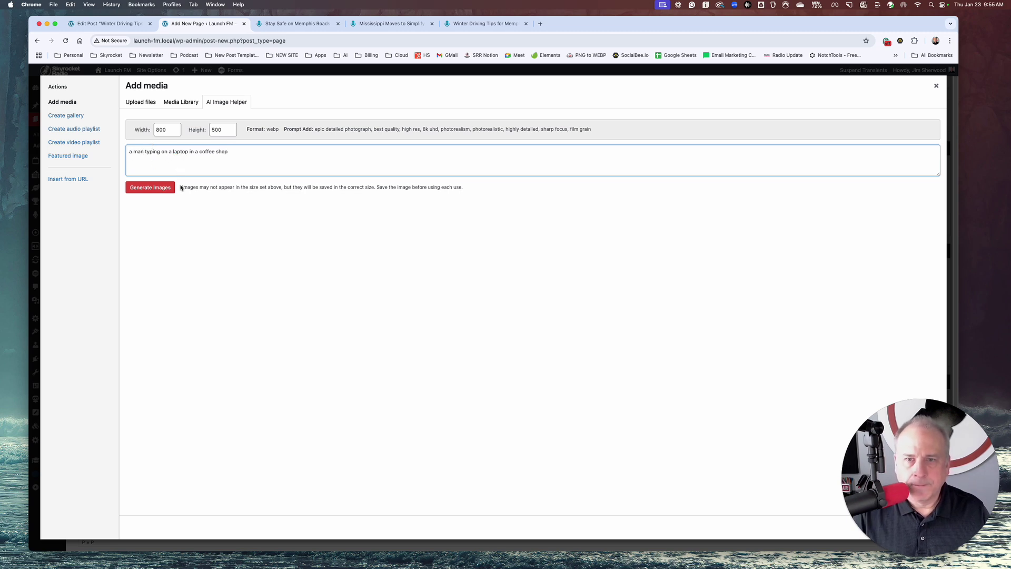
left_click(169, 188)
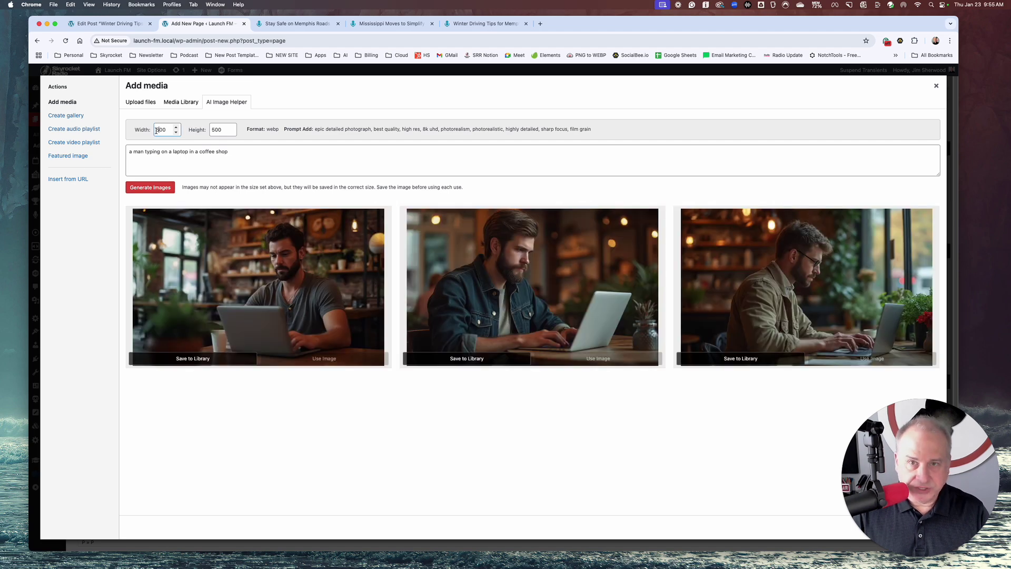
Regenerate the images at a width of 500, save the new set's third image to the library and insert it into the page text
left_click(153, 191)
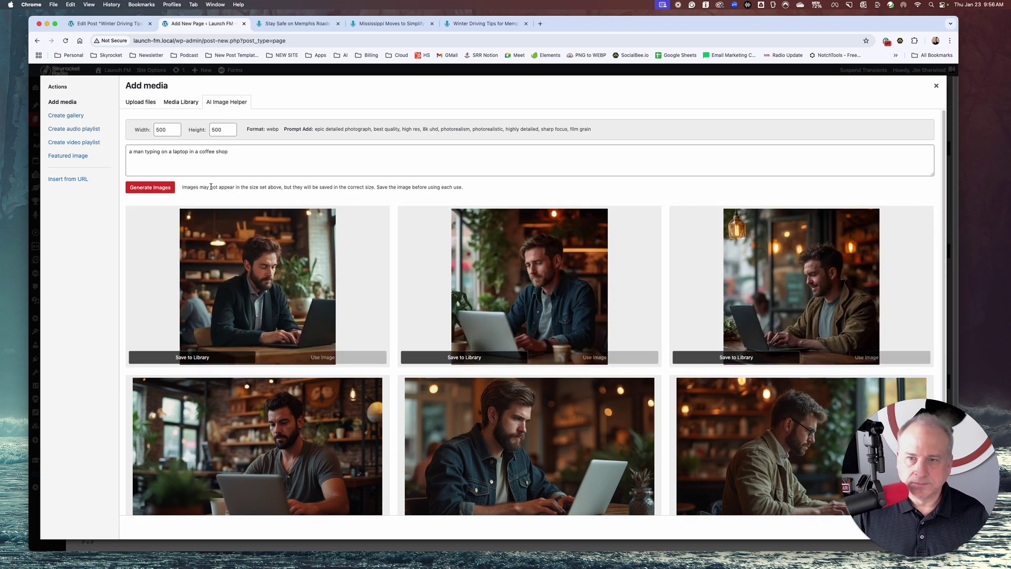
left_click(767, 359)
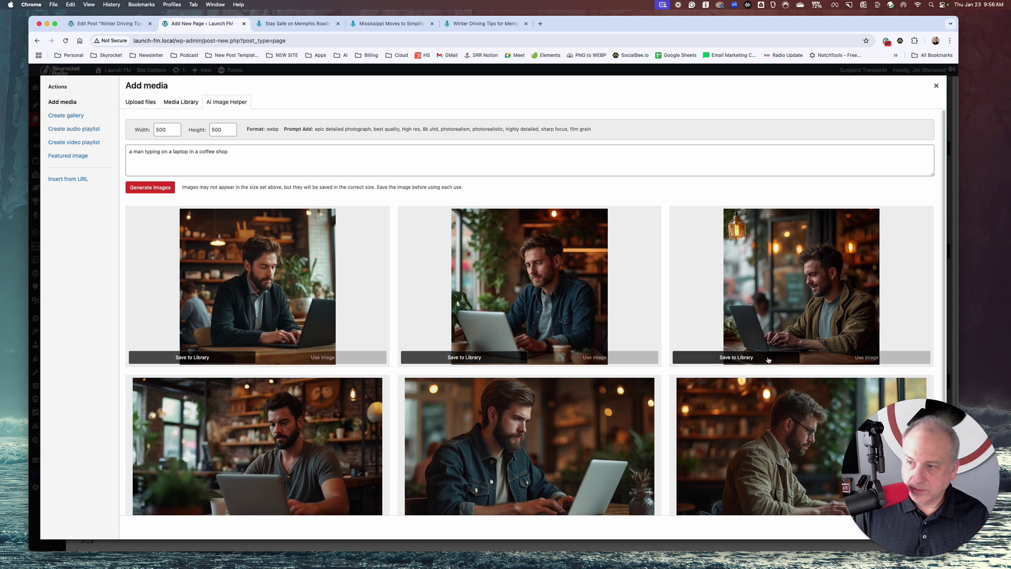
left_click(849, 359)
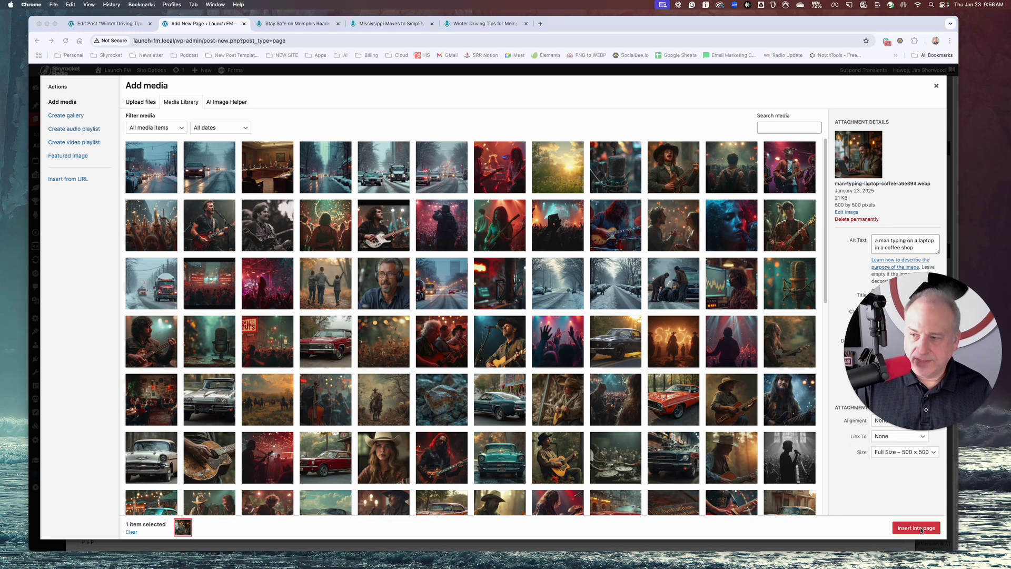
left_click(916, 527)
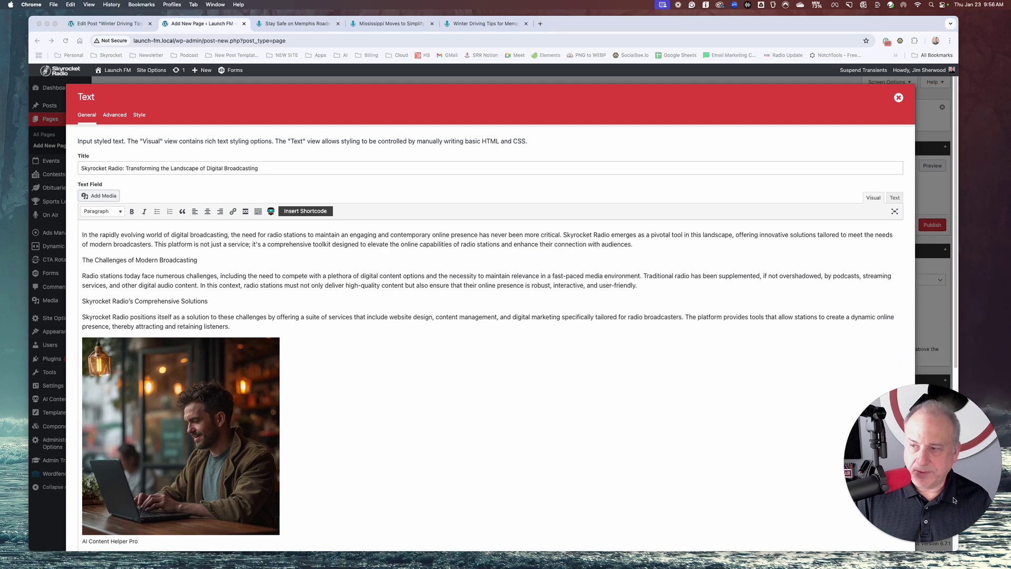
Left-align the inserted laptop image so the article text wraps around it
scroll(585, 435, "down", 4)
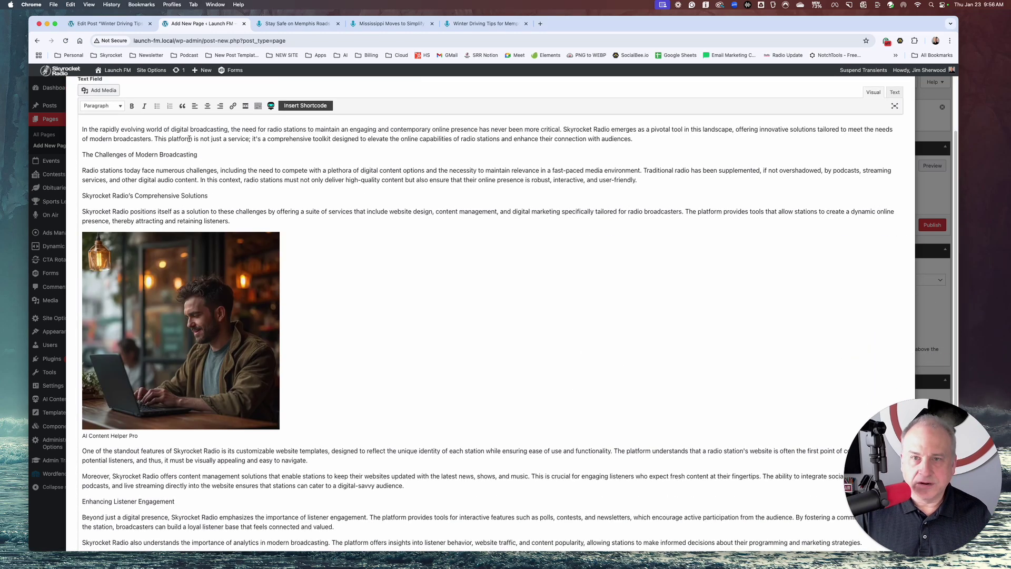
left_click(190, 300)
left_click(195, 106)
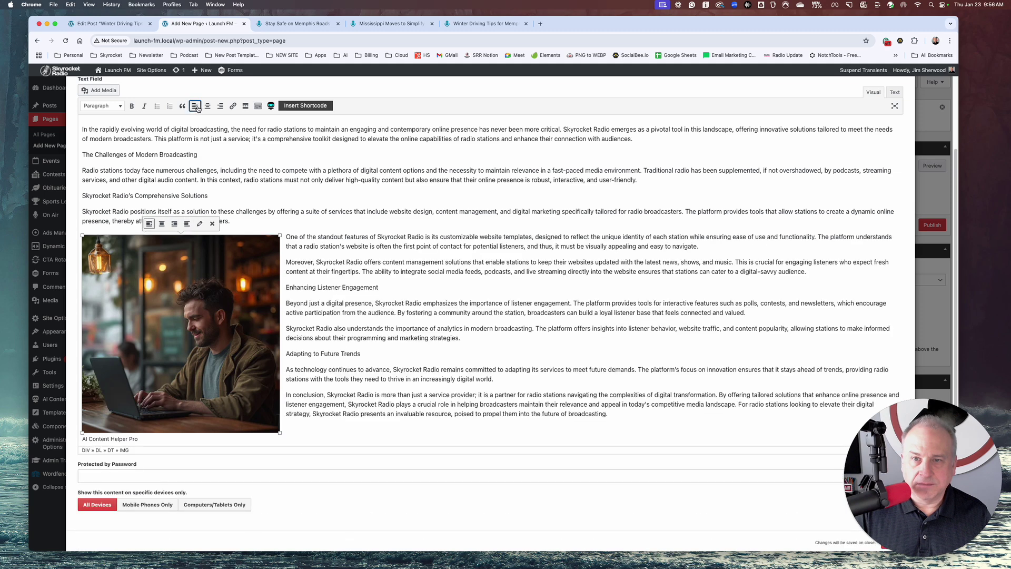
scroll(286, 316, "down", 1)
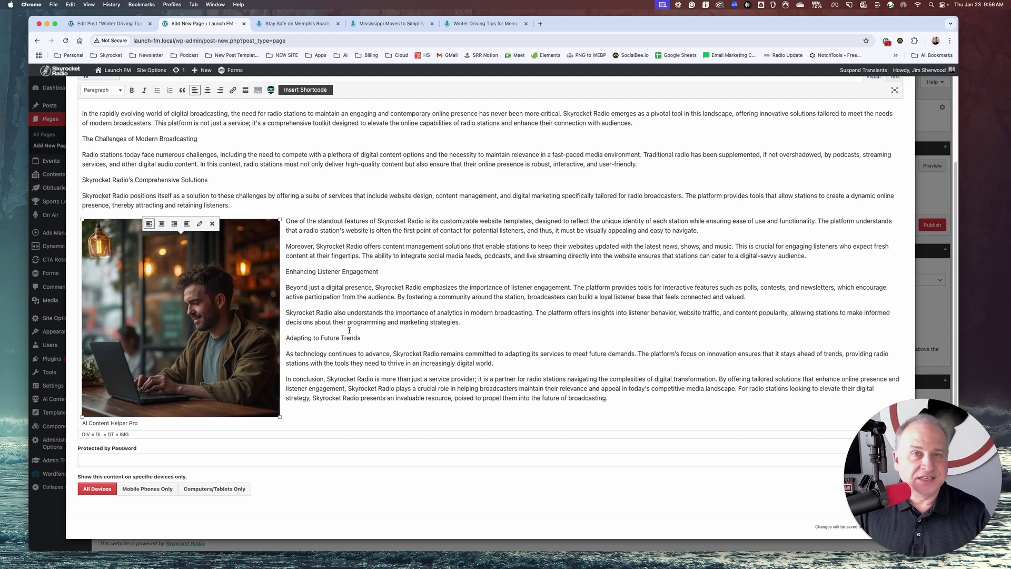
scroll(349, 330, "up", 4)
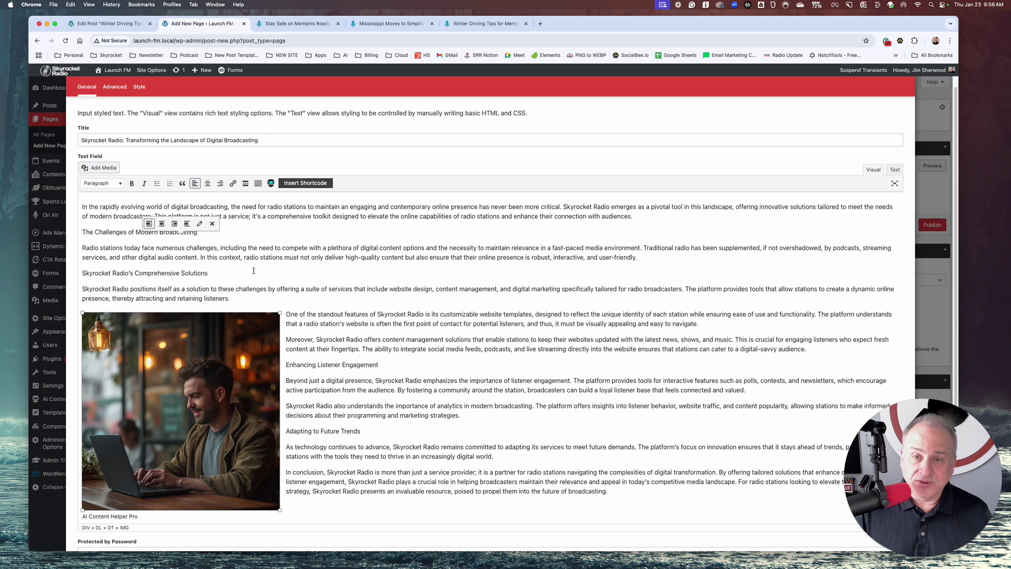
left_click_drag(639, 262, 83, 207)
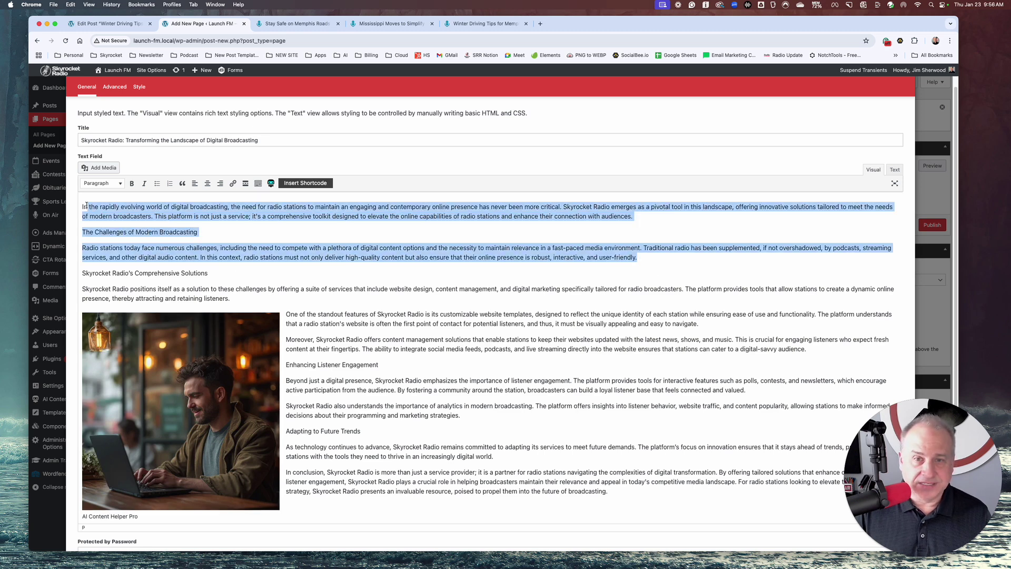
left_click(249, 248)
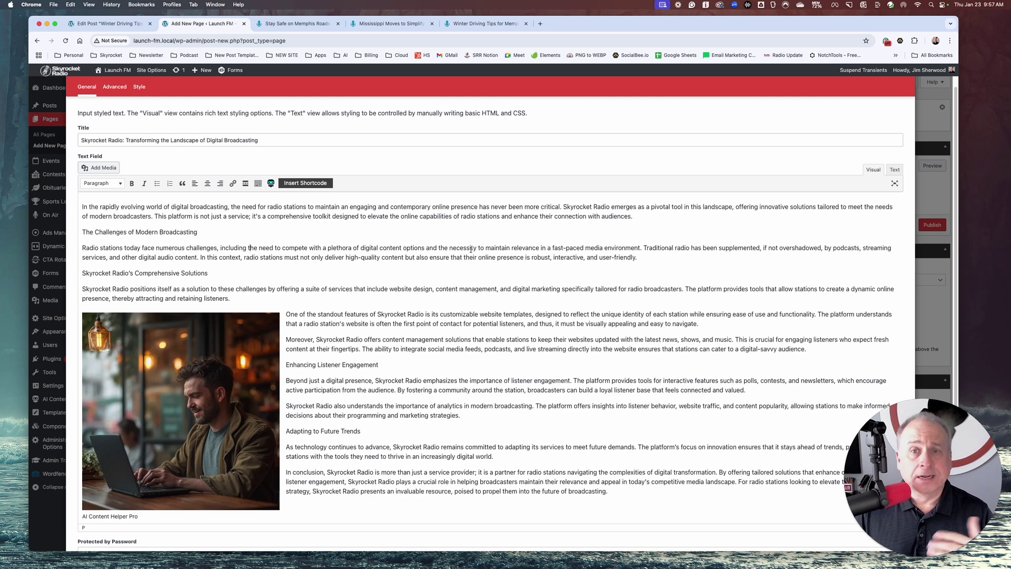
Close the Text element's settings with its changes saved and return to the winter driving post's AI Content Helper PRO section
left_click(933, 130)
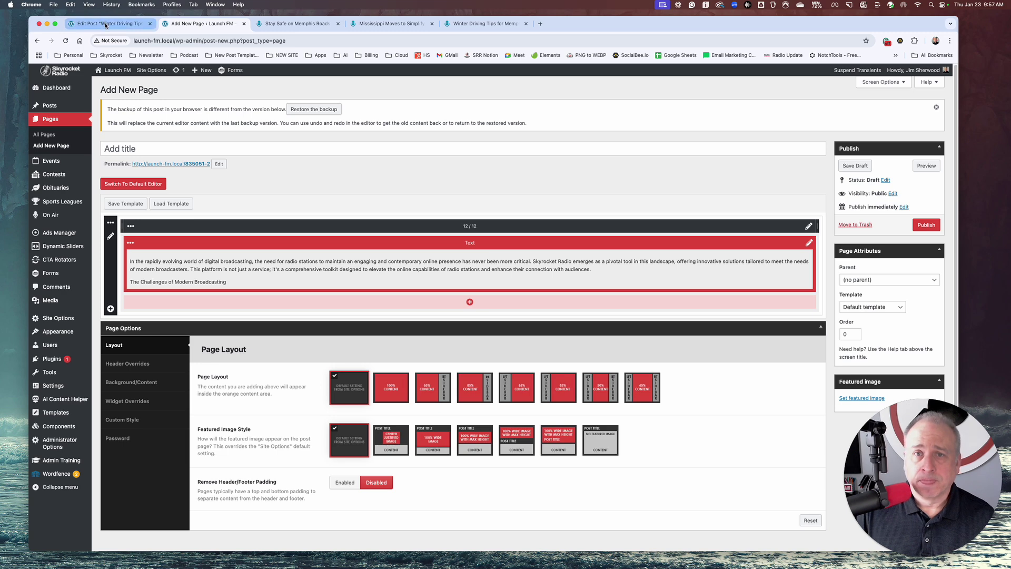
key("ctrl+shift+Tab")
scroll(275, 299, "down", 3)
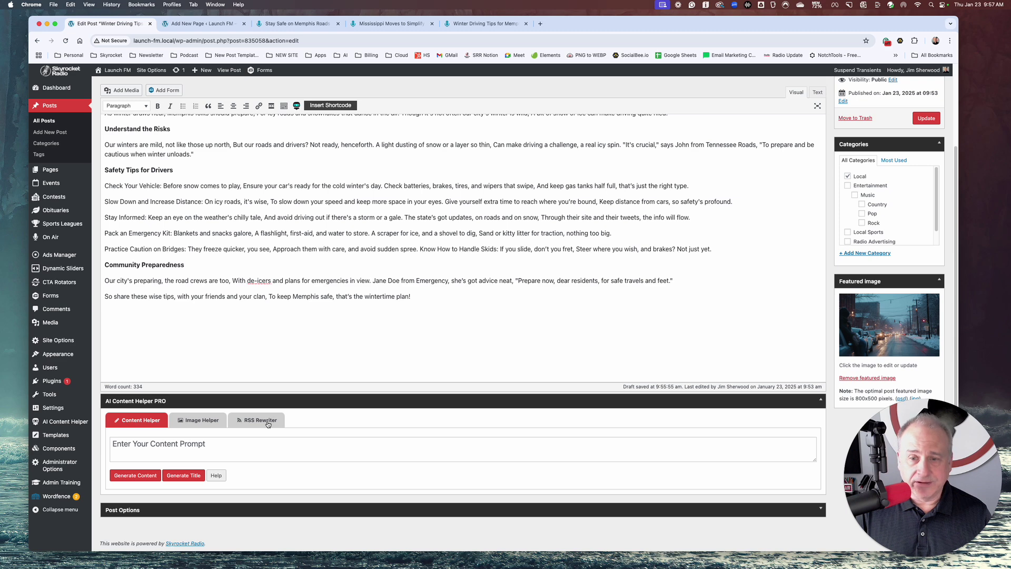
Create a new post and load the RSS Rewriter's refreshed feeds with the Mississippi Today articles open
left_click(52, 133)
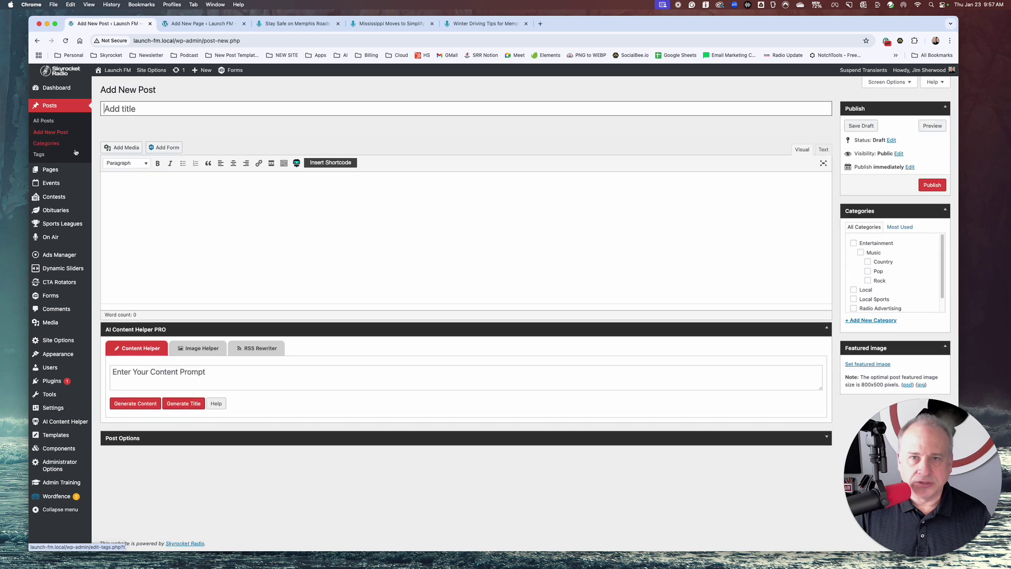
left_click(264, 350)
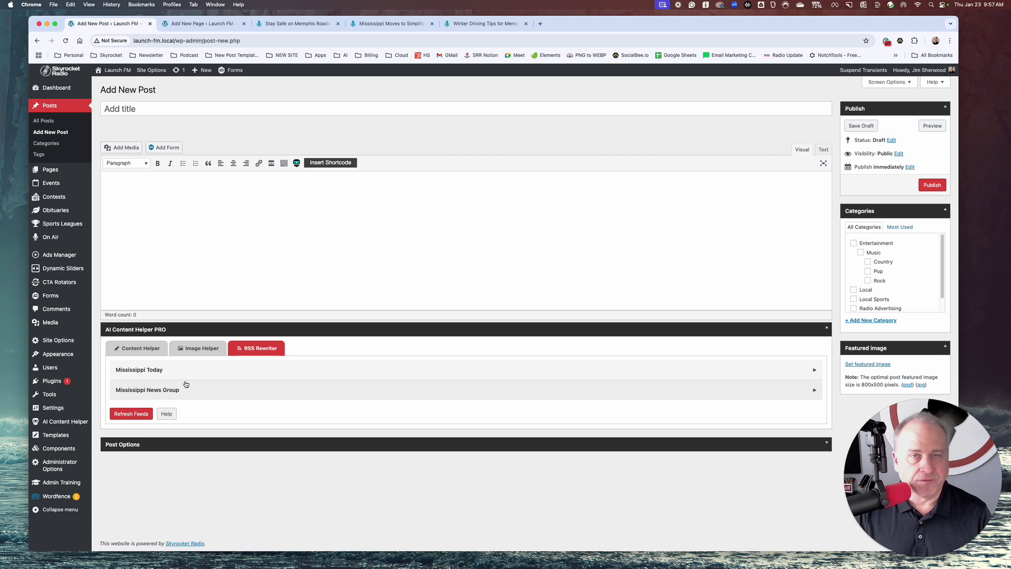
left_click(133, 416)
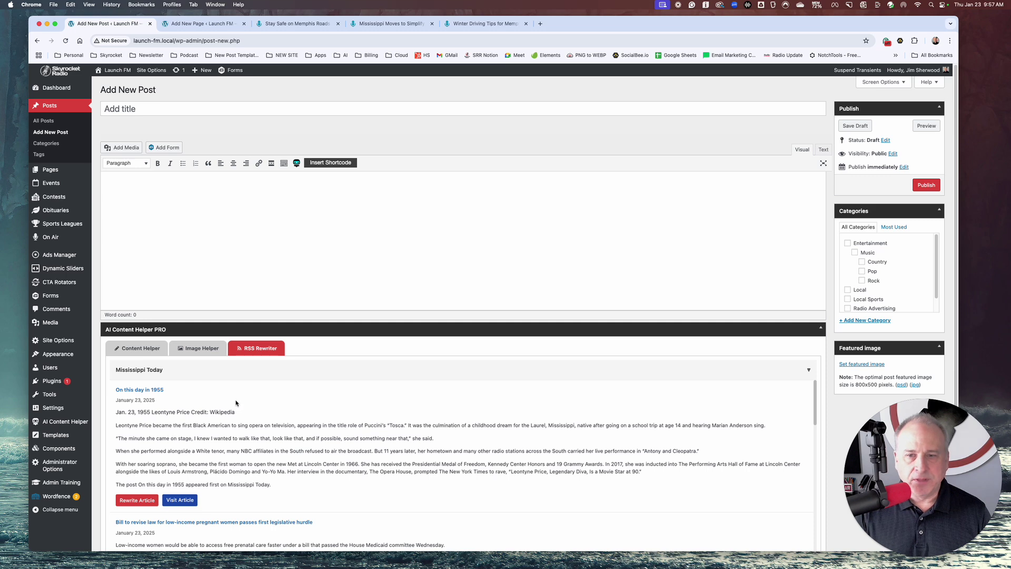
Try to rewrite the Mississippi Today article "Jackson State faculty senate president sues for wrongful termination" into the new post
scroll(105, 330, "down", 2)
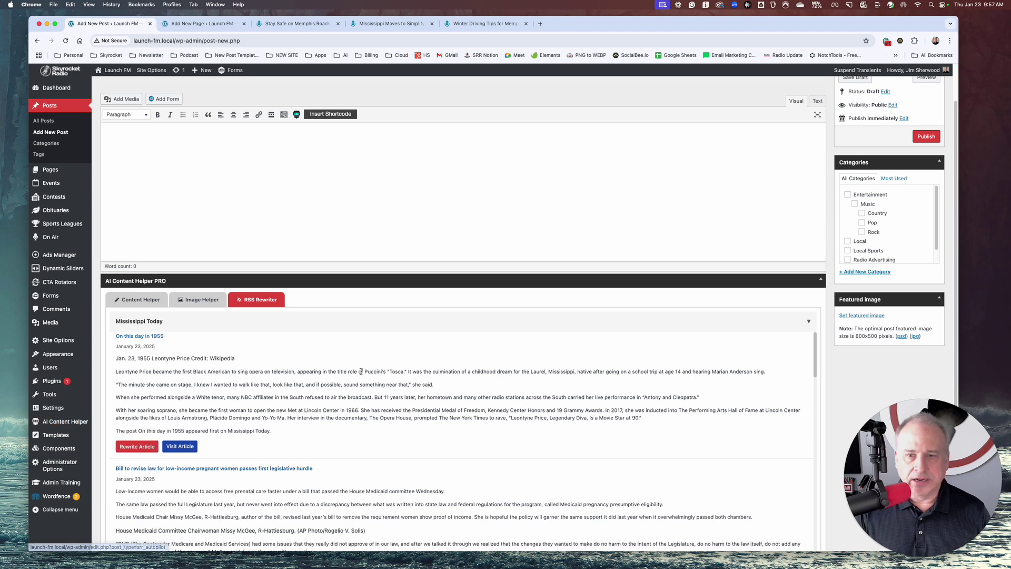
scroll(152, 392, "down", 2)
scroll(158, 369, "down", 5)
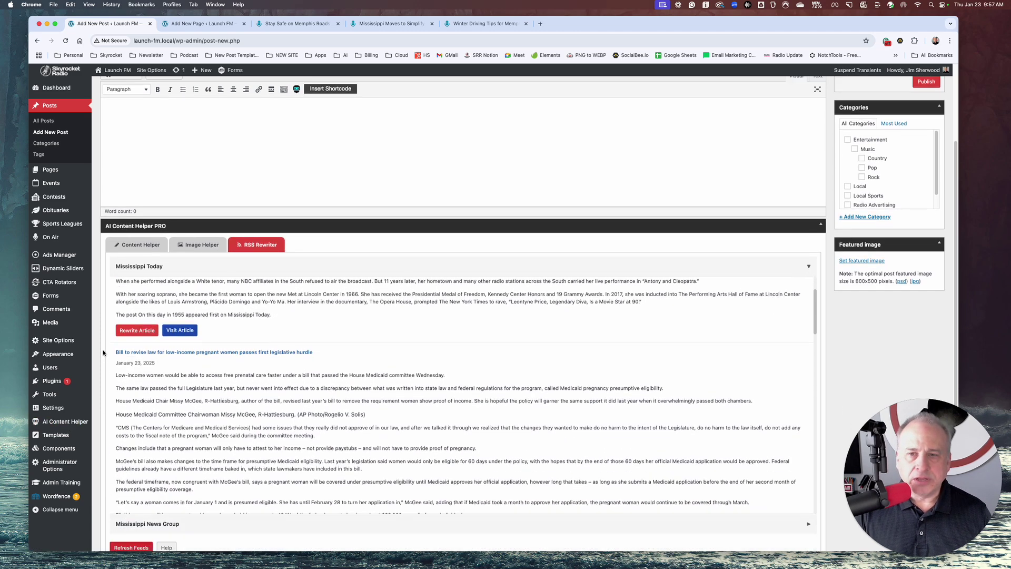
scroll(195, 251, "down", 10)
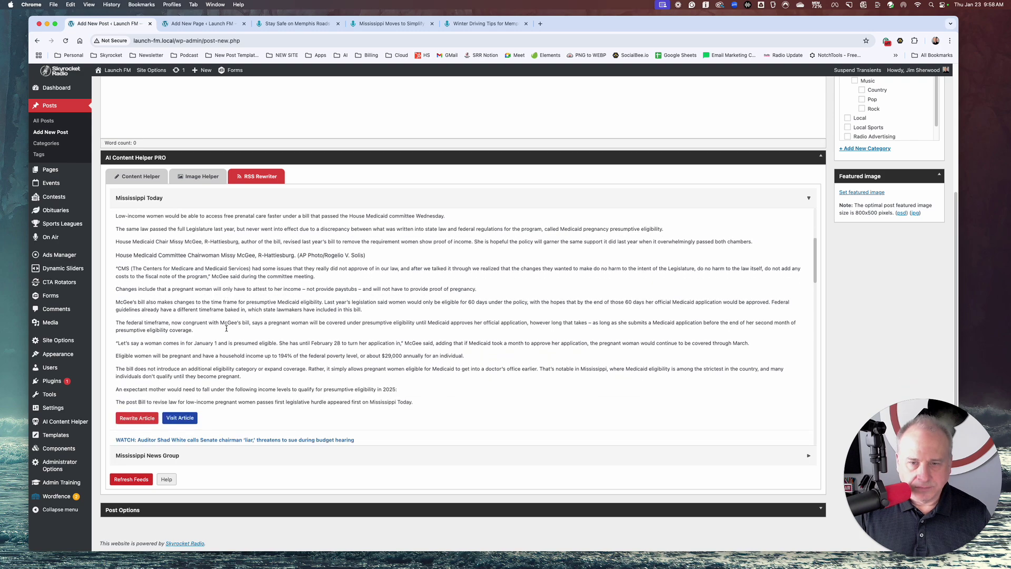
scroll(227, 328, "down", 7)
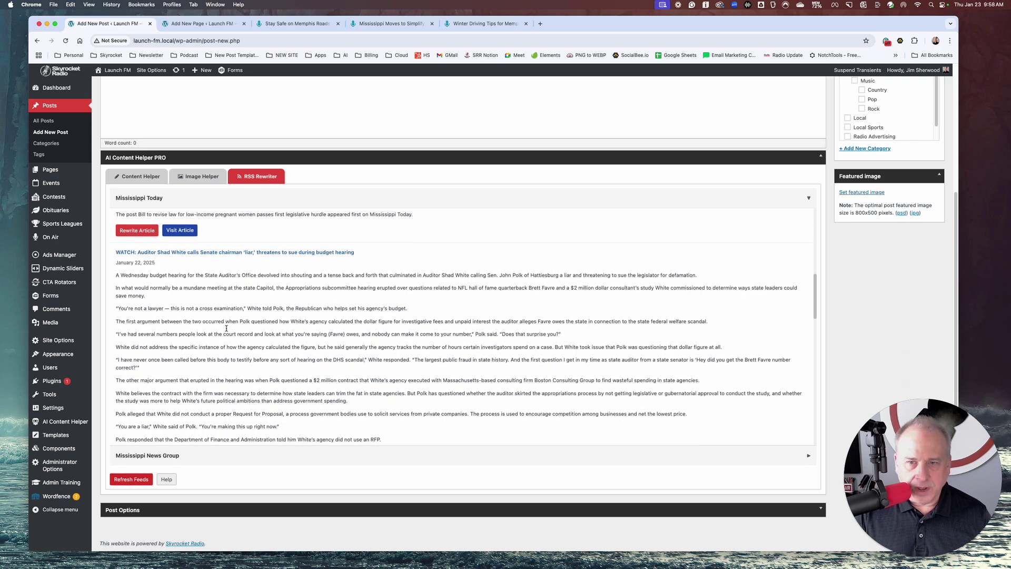
scroll(226, 329, "down", 8)
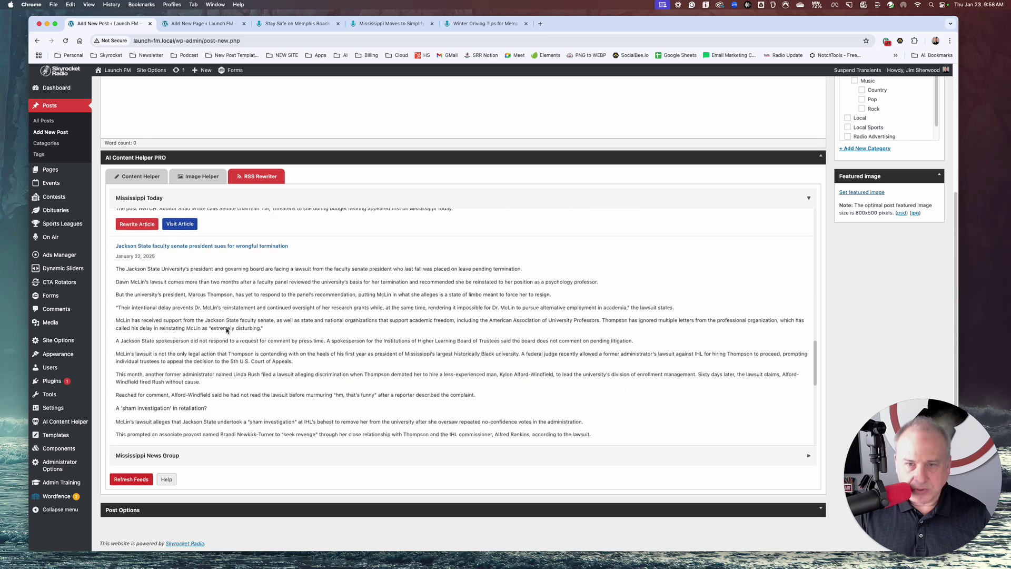
scroll(226, 328, "down", 1)
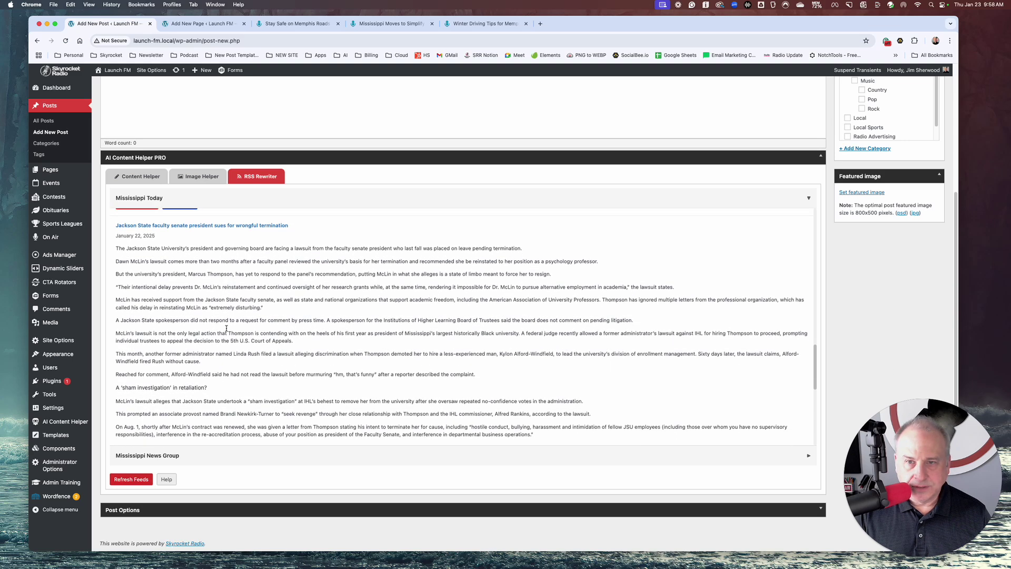
scroll(226, 328, "up", 1)
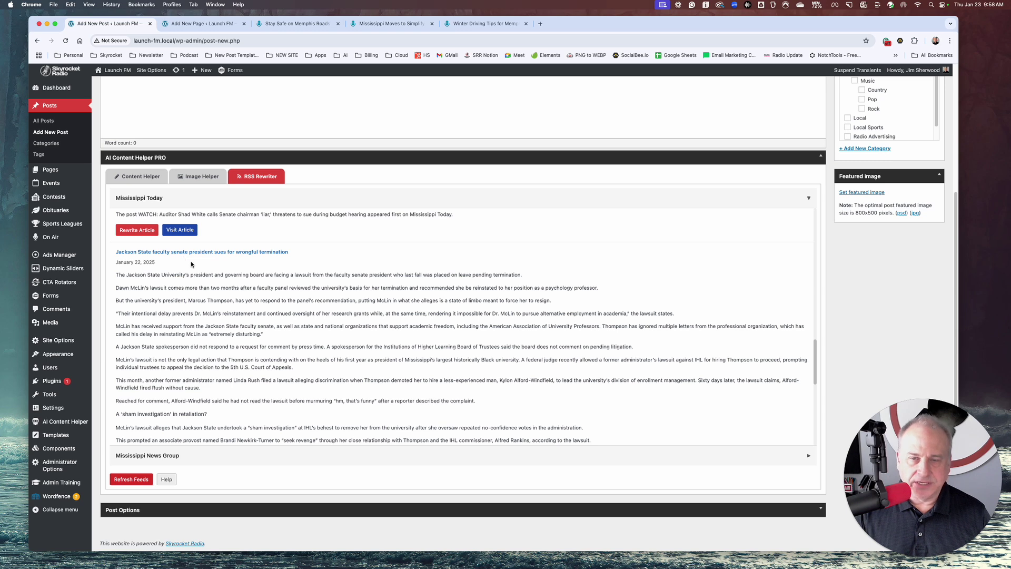
scroll(226, 260, "down", 2)
scroll(238, 260, "down", 10)
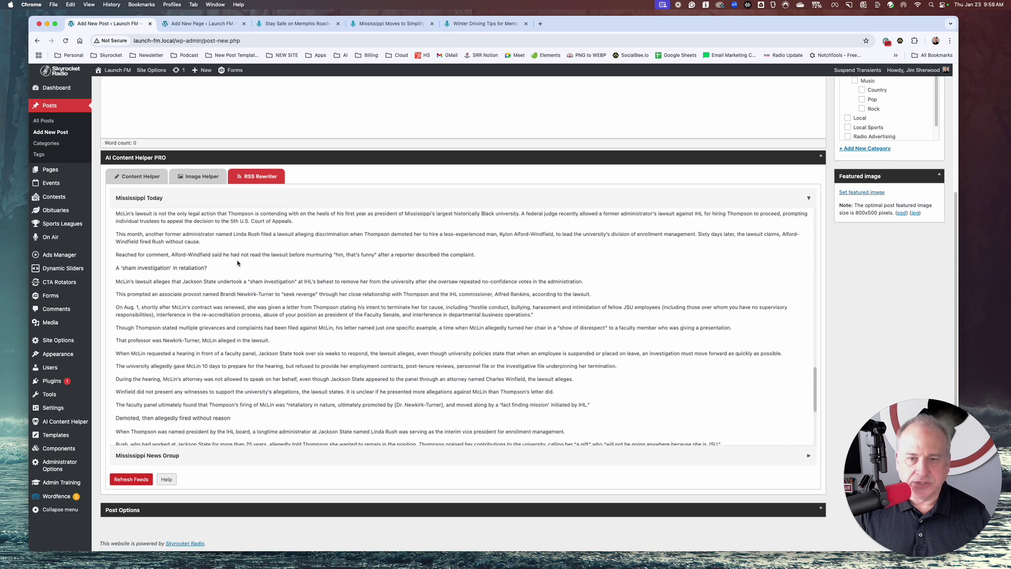
scroll(235, 264, "down", 1)
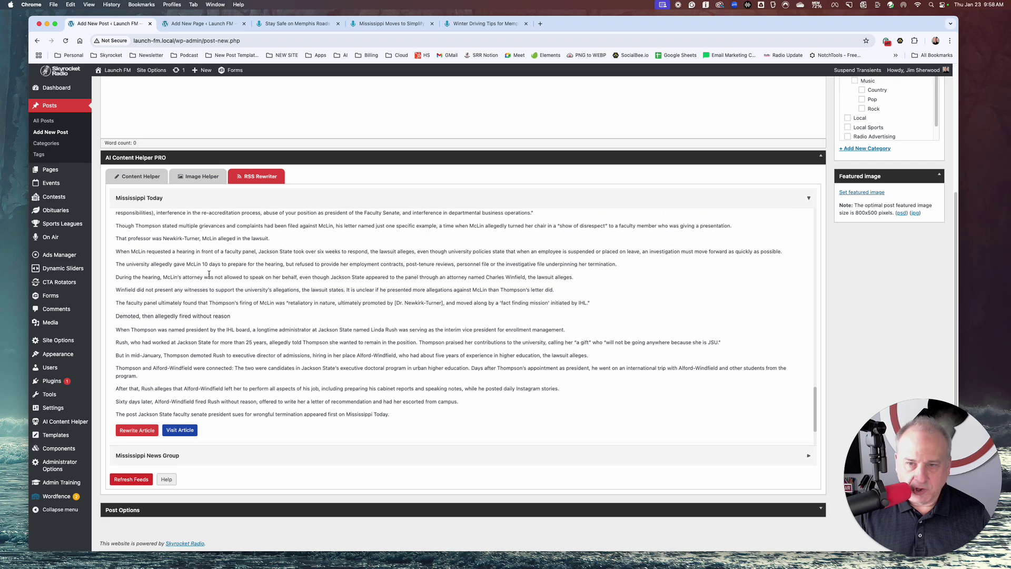
left_click(141, 430)
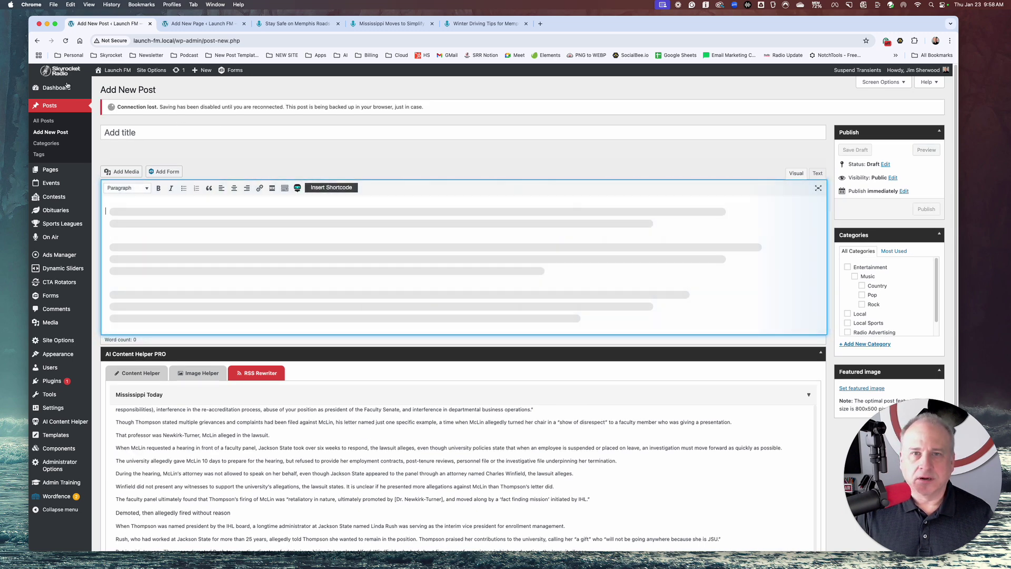
Reload the new post page, reopen Mississippi Today in the RSS Rewriter and refresh the feeds
left_click(65, 41)
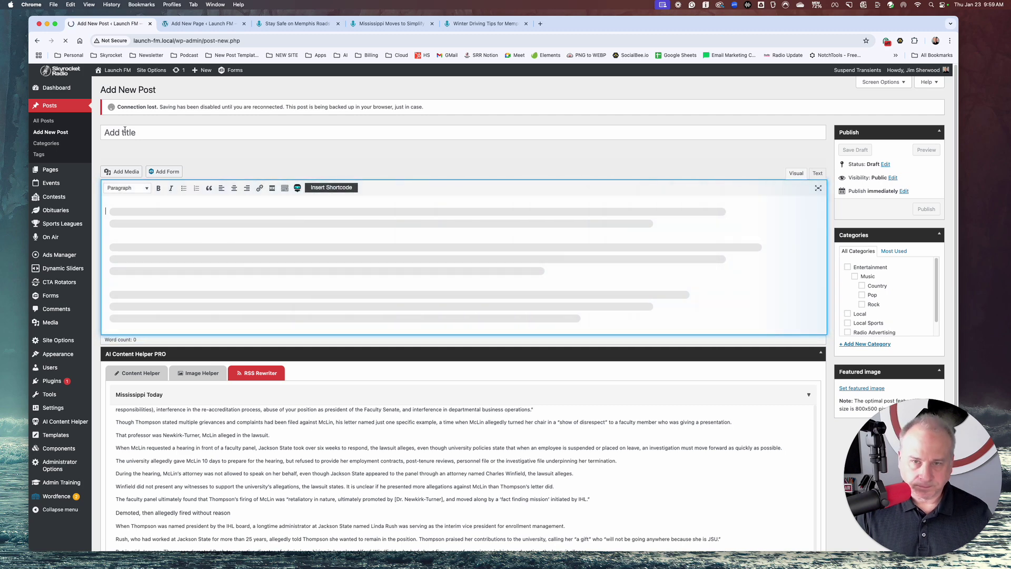
mouse_move(151, 70)
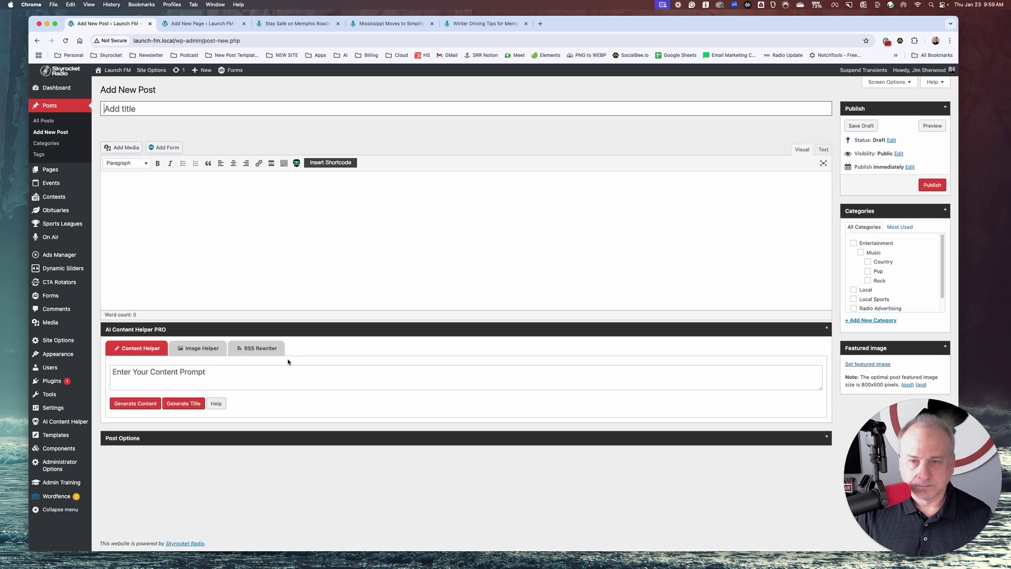
left_click(268, 349)
left_click(140, 371)
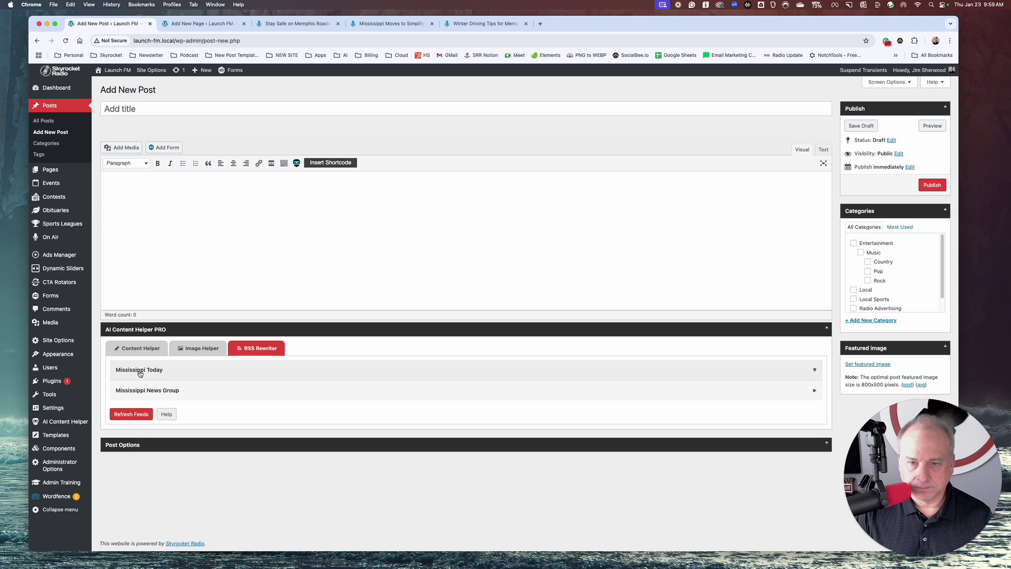
left_click(130, 413)
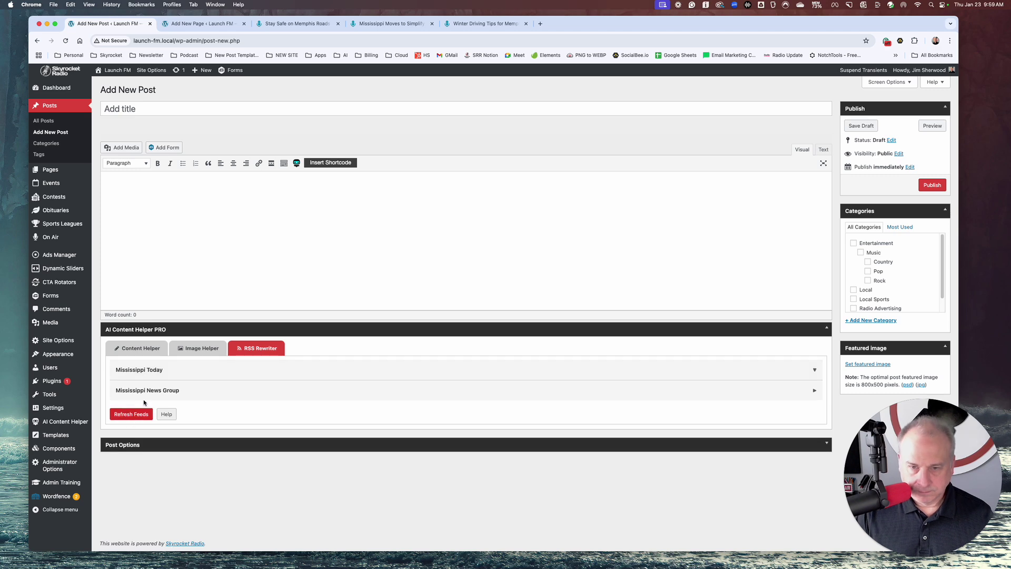
Rewrite the feed article "Jackson State faculty senate president sues for wrongful termination" into the post's content
scroll(157, 406, "down", 20)
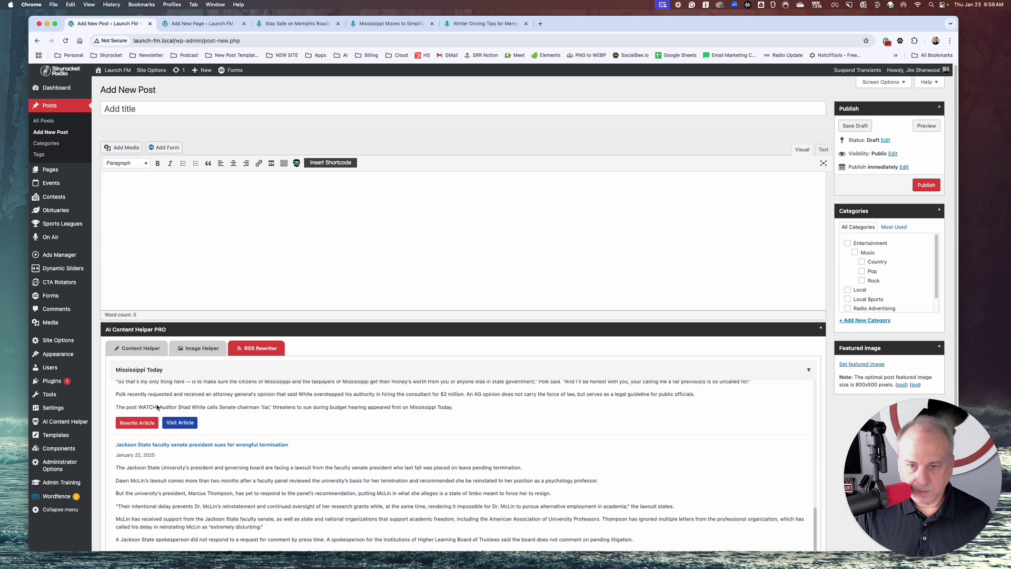
scroll(157, 407, "up", 5)
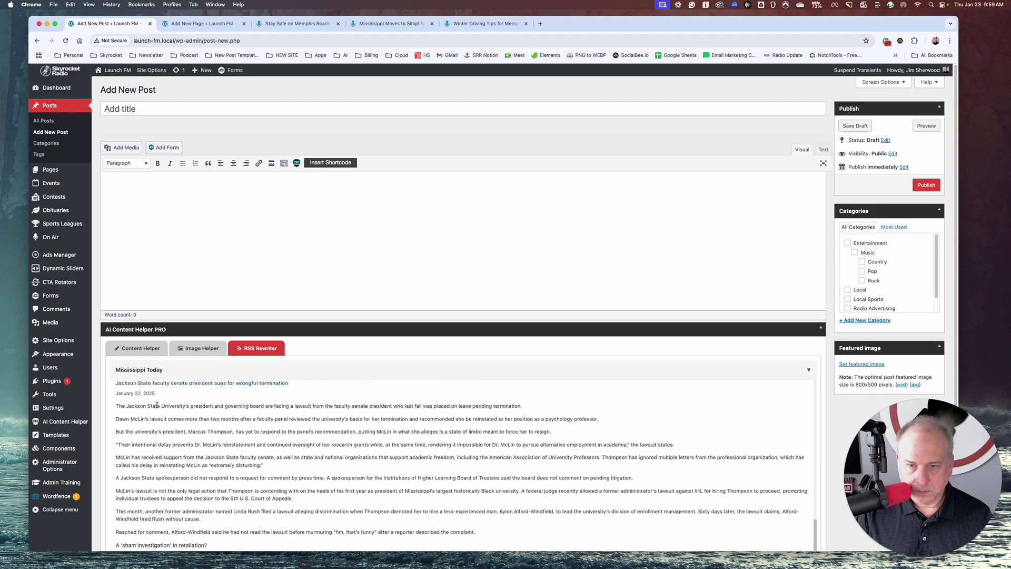
scroll(157, 406, "down", 8)
scroll(157, 407, "down", 4)
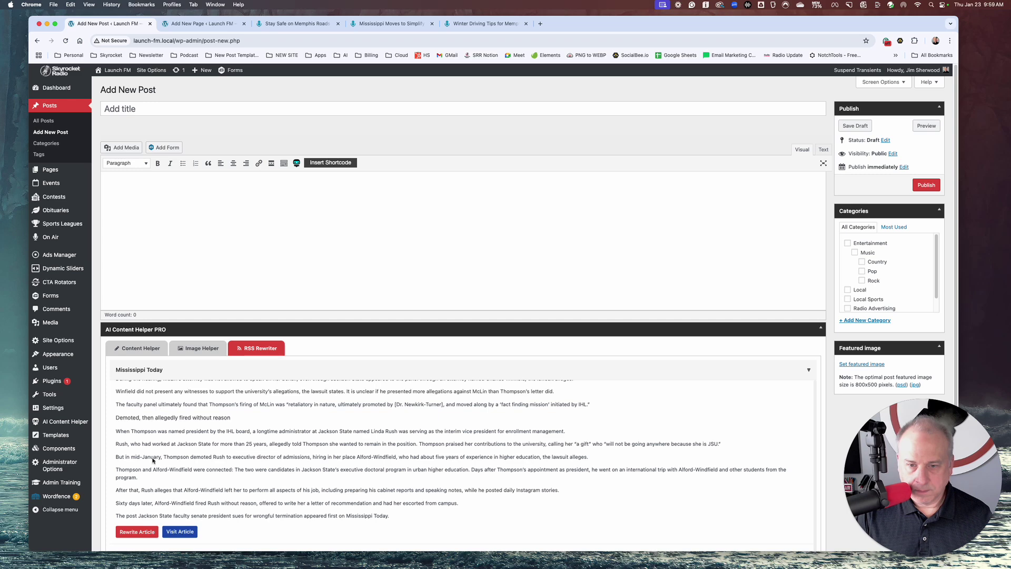
left_click(137, 531)
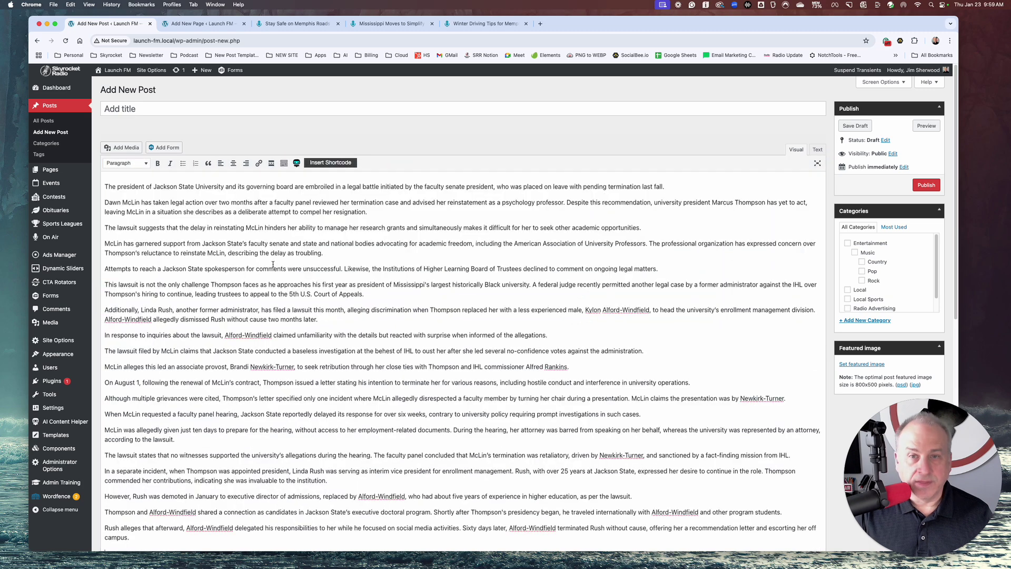
Regenerate the entire article text in the editor using the AI Content Helper instruction "rewrite to be more concise with key points only."
scroll(190, 237, "down", 2)
scroll(189, 237, "down", 3)
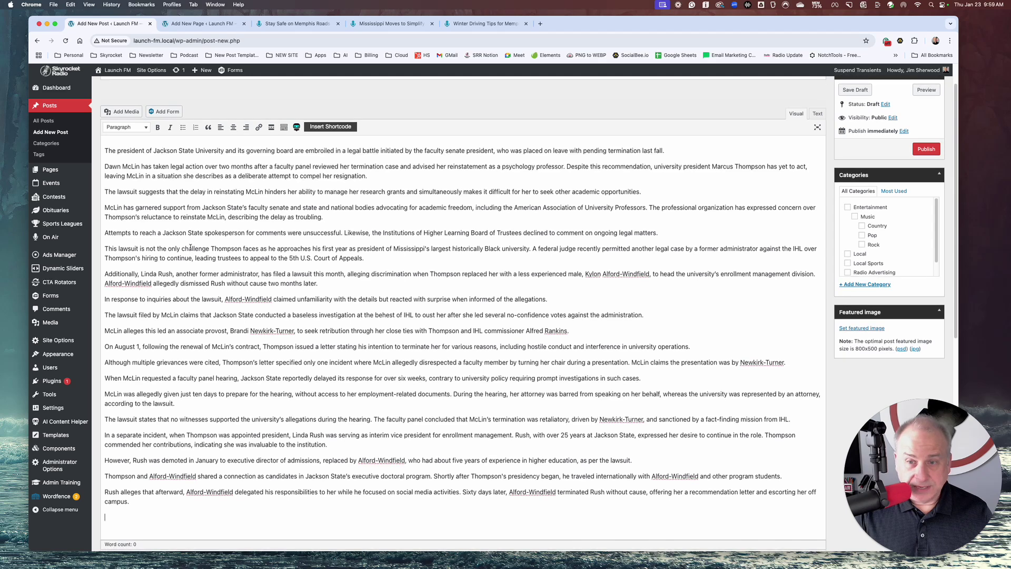
left_click_drag(133, 496, 95, 112)
scroll(231, 270, "down", 10)
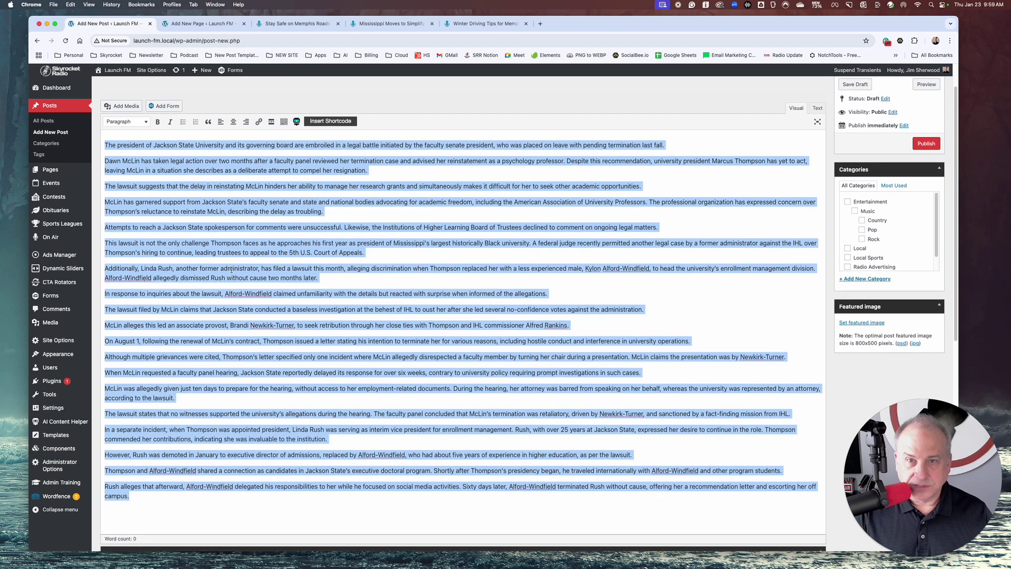
scroll(192, 341, "down", 3)
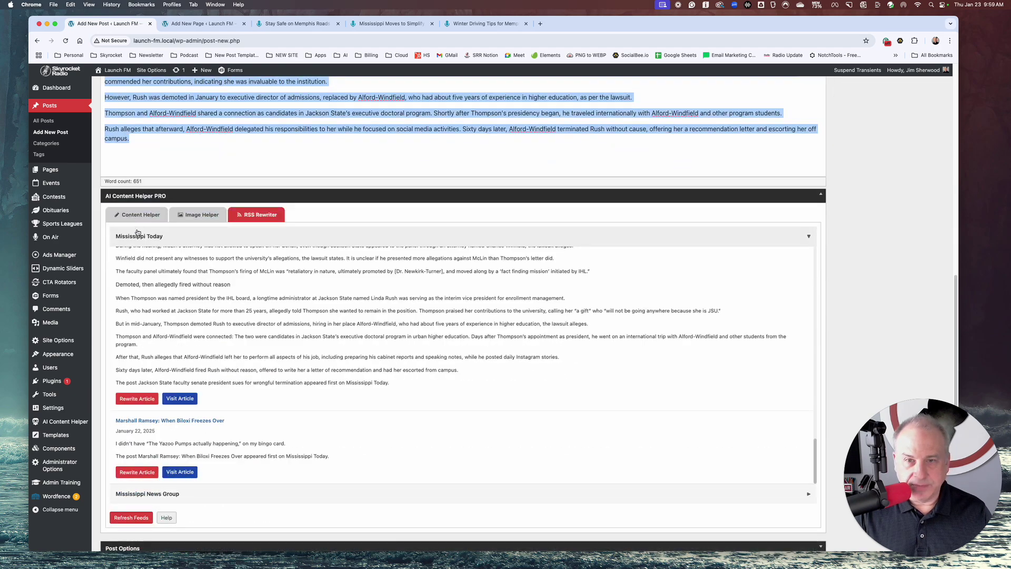
left_click(131, 214)
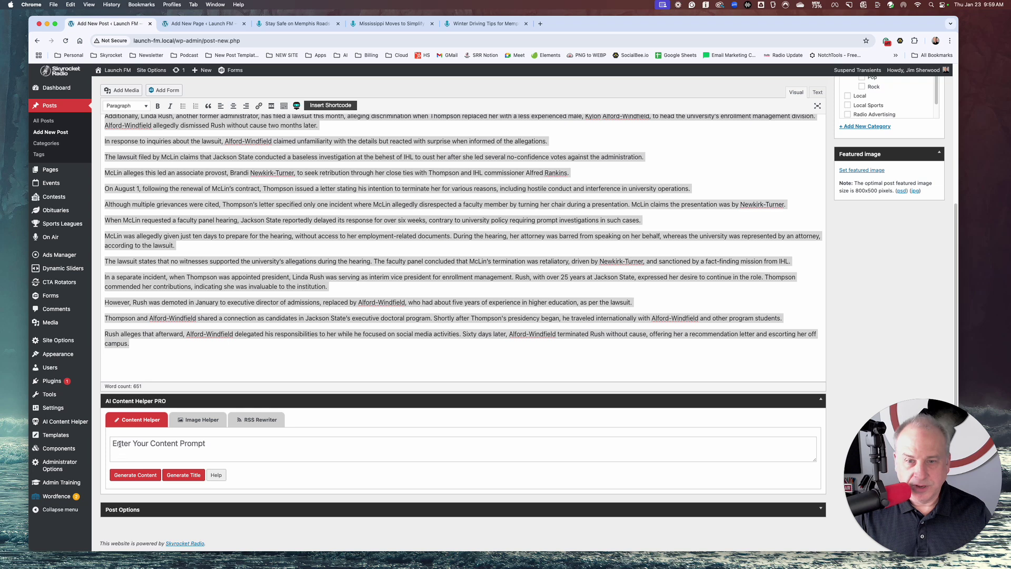
left_click(297, 106)
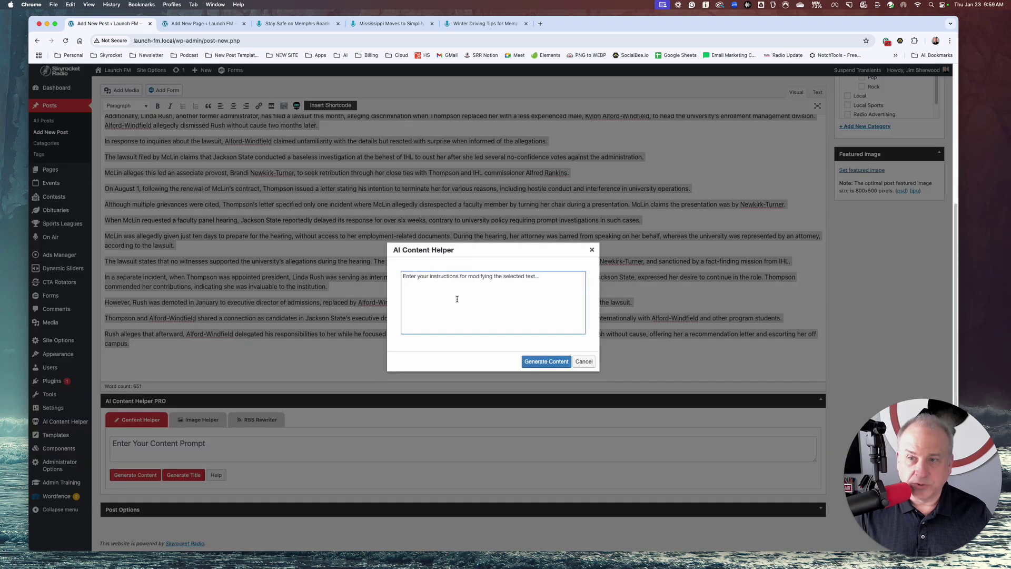
type("rew")
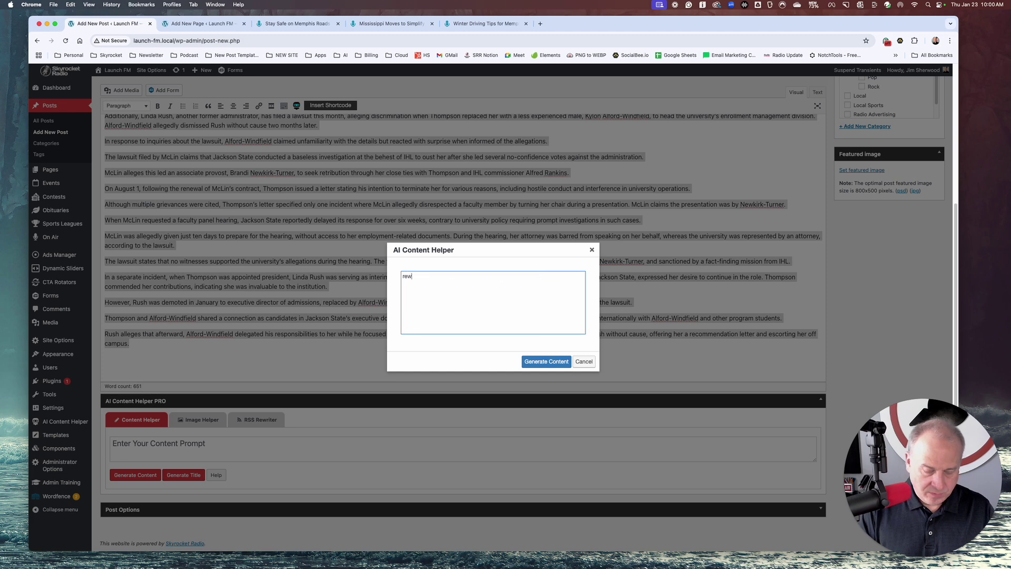
type("rite to be more")
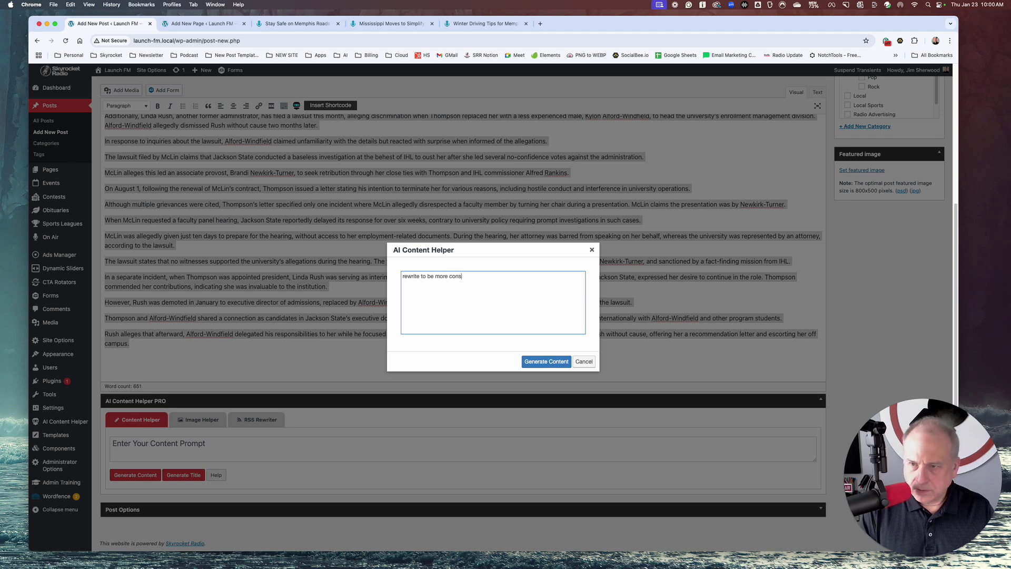
type("concise ")
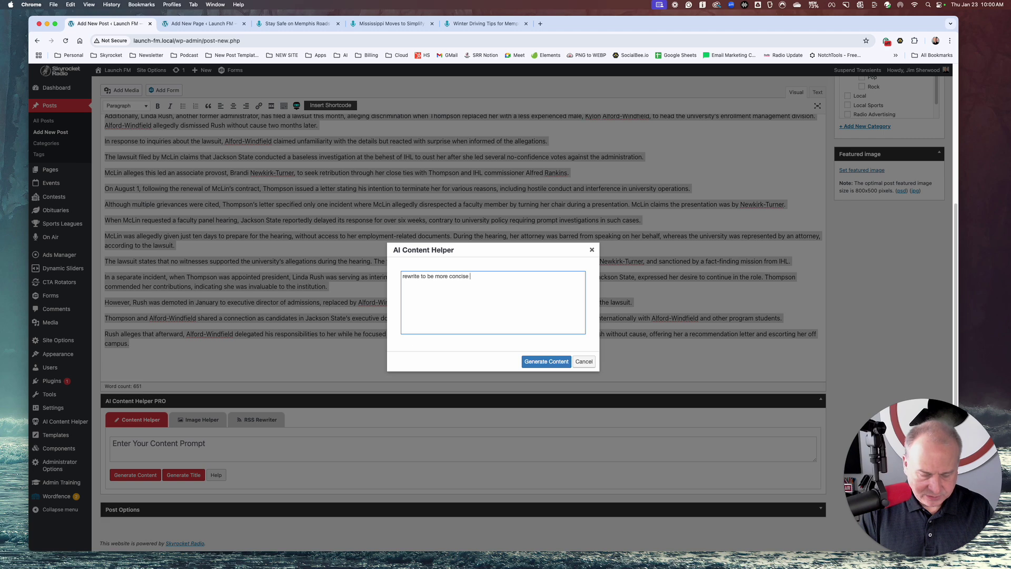
type("gi")
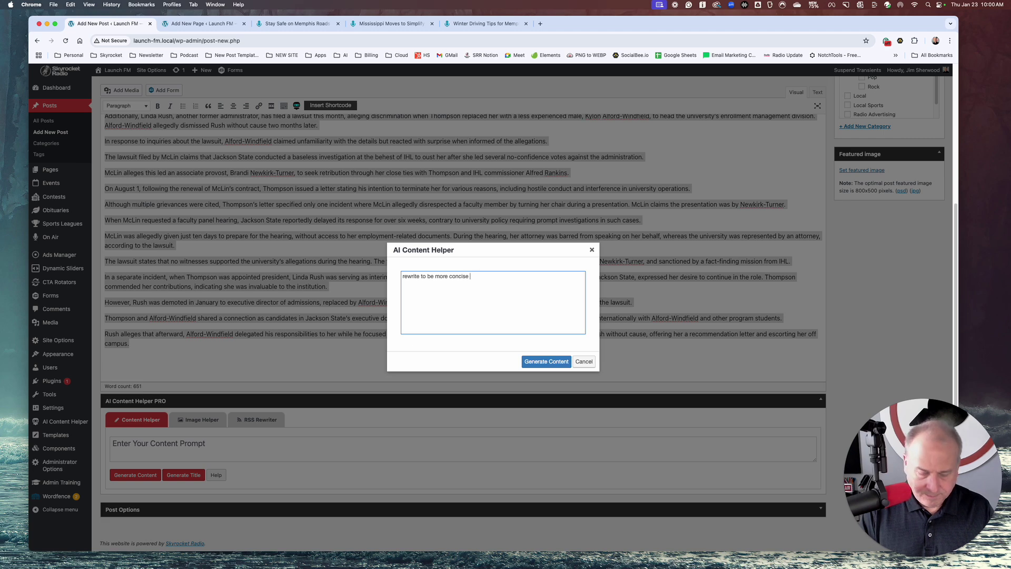
type("with key poinb")
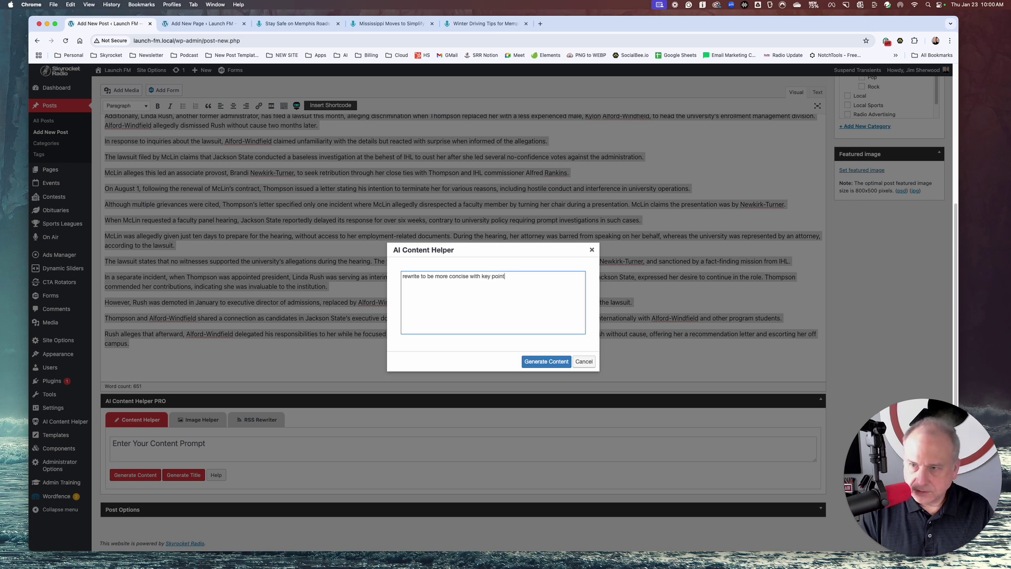
type("s only.")
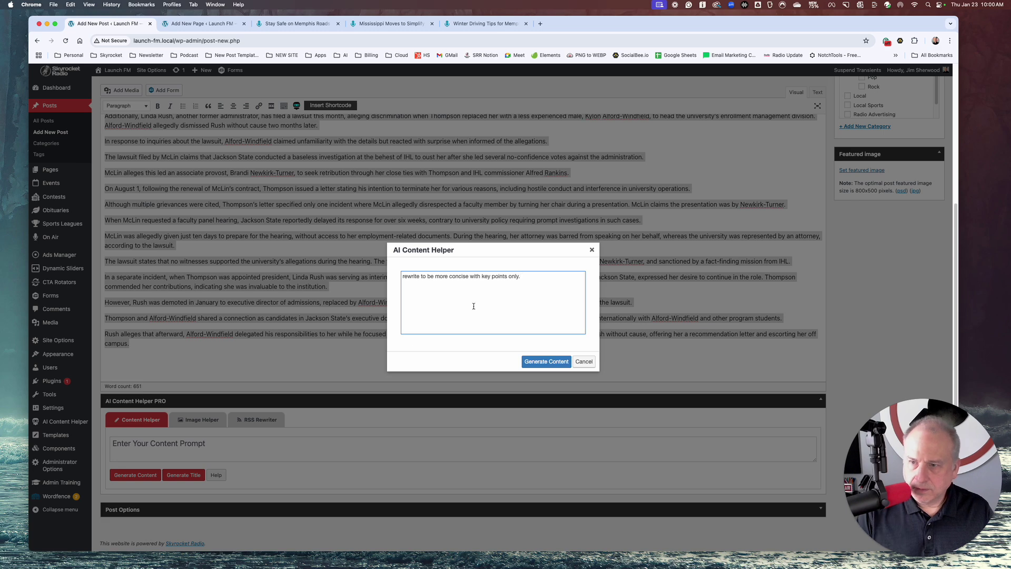
left_click(561, 362)
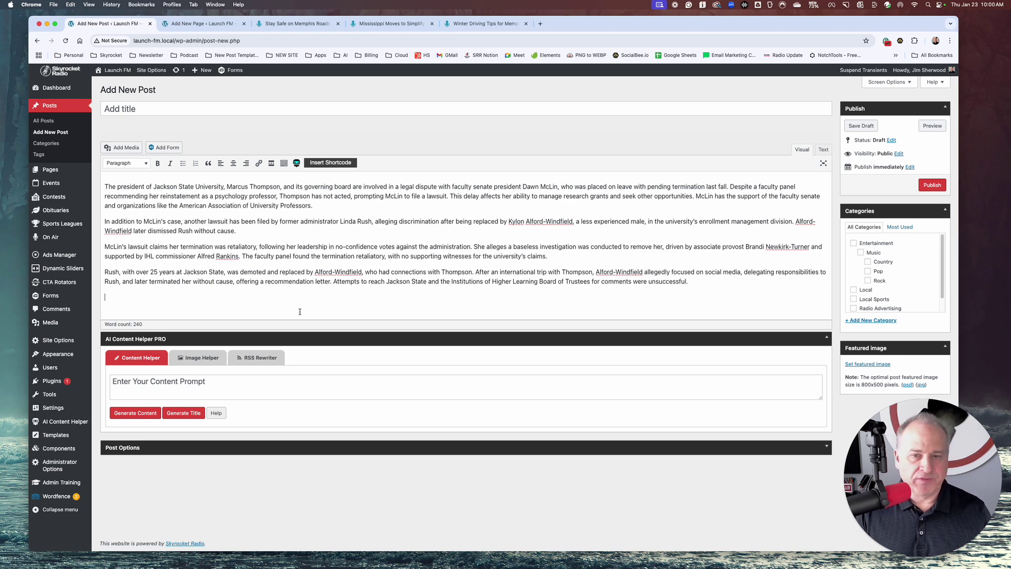
Generate an image prompt from the shortened article with the Image Helper
left_click(201, 358)
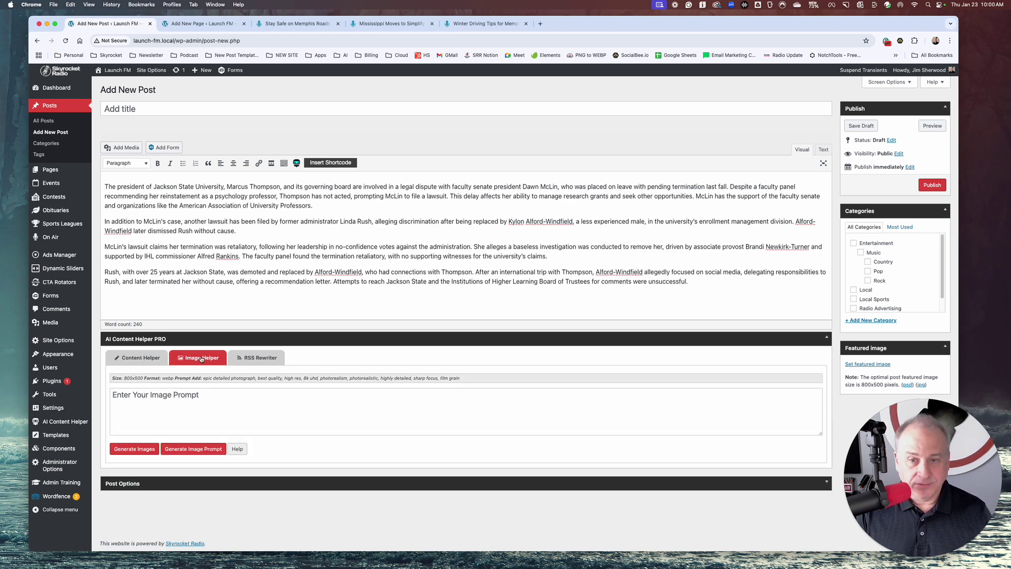
left_click(188, 449)
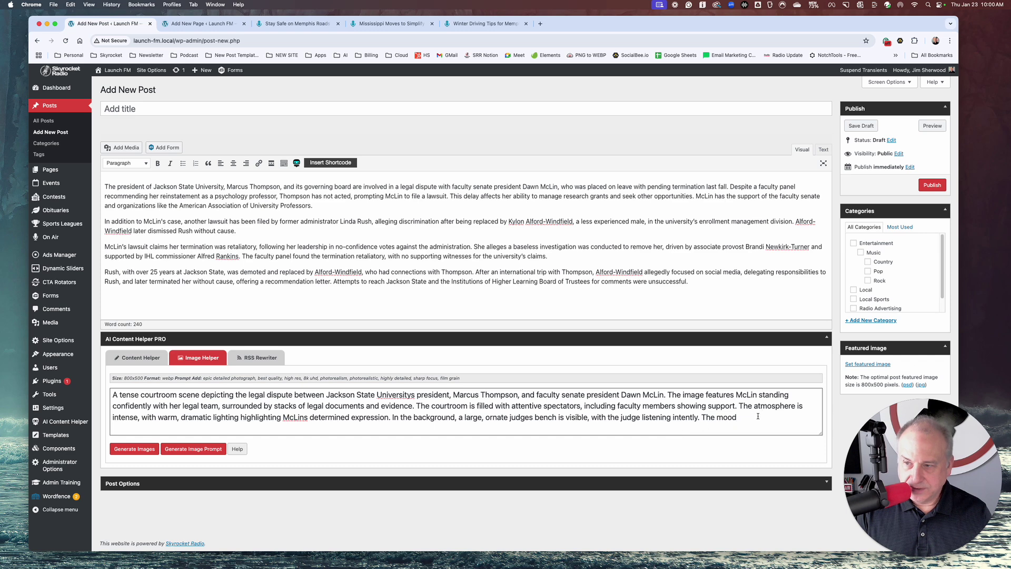
Trim the image prompt to its first sentence about the tense courtroom scene and generate images from it
left_click_drag(758, 417, 666, 395)
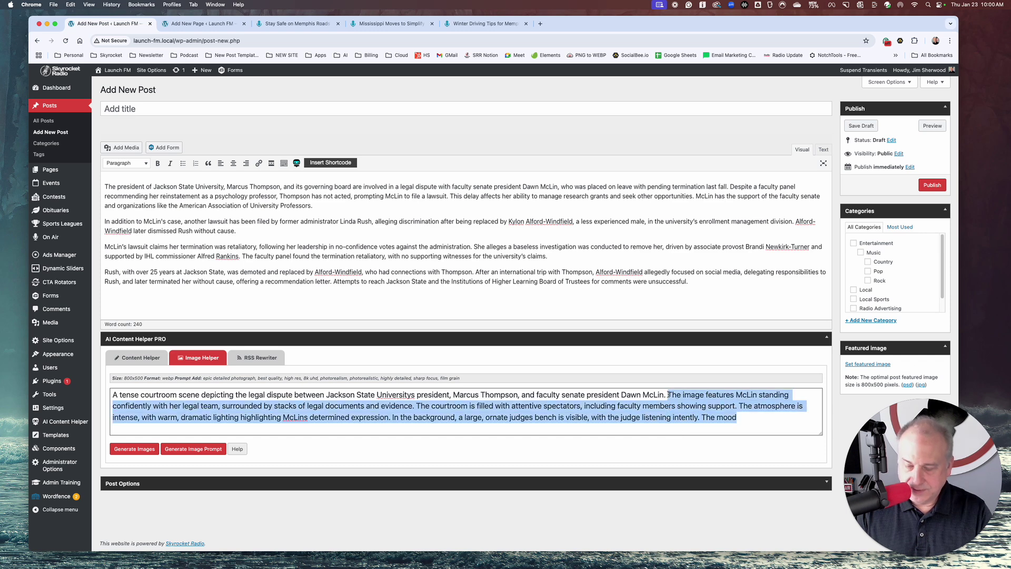
key("BackSpace")
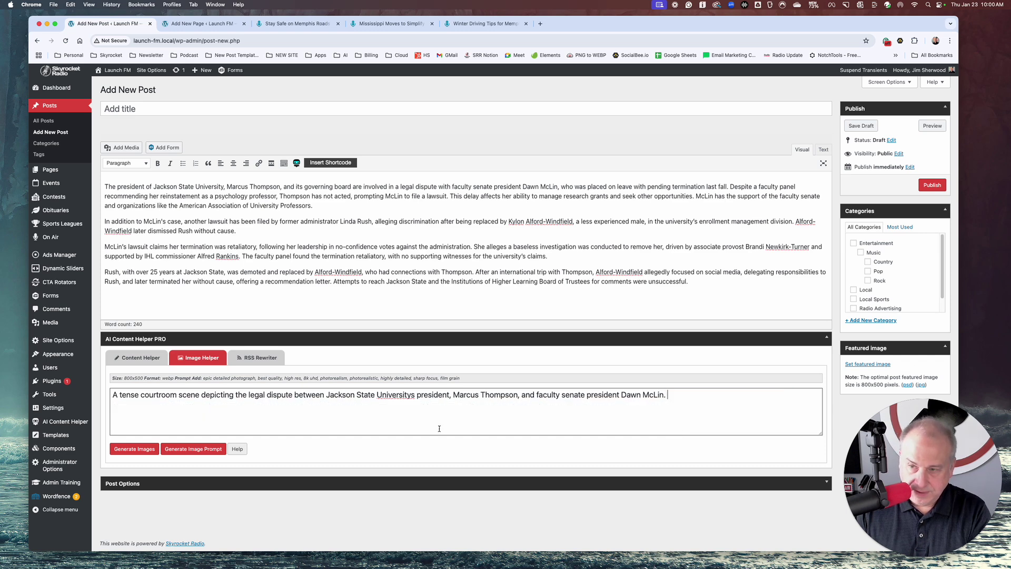
left_click(134, 449)
scroll(180, 398, "down", 2)
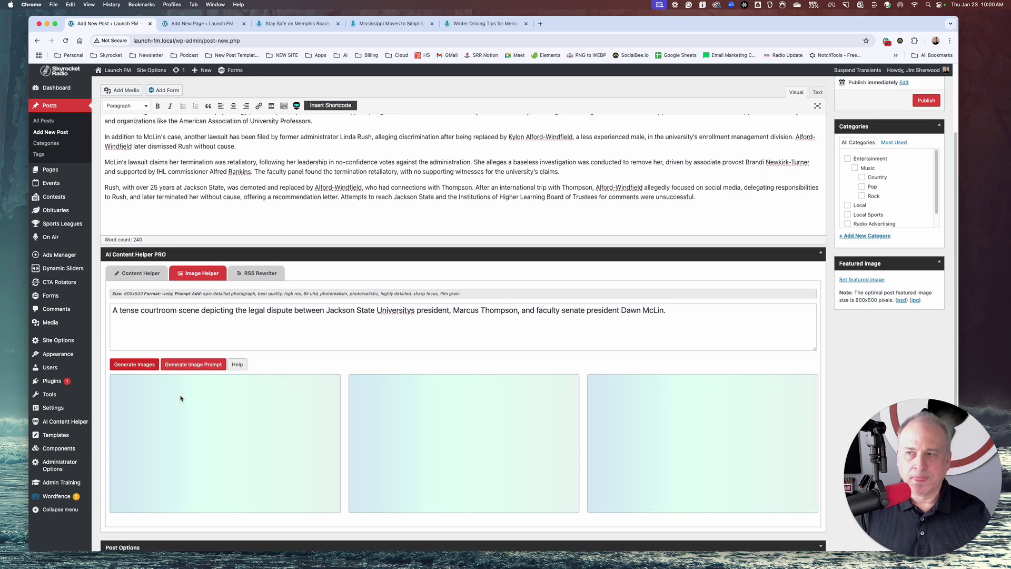
scroll(180, 398, "up", 2)
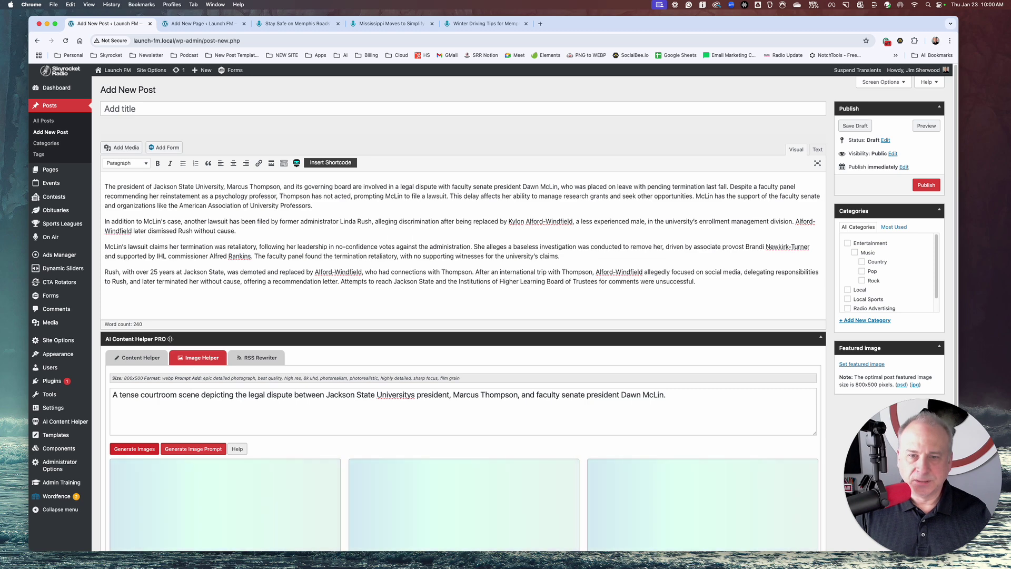
scroll(168, 360, "down", 3)
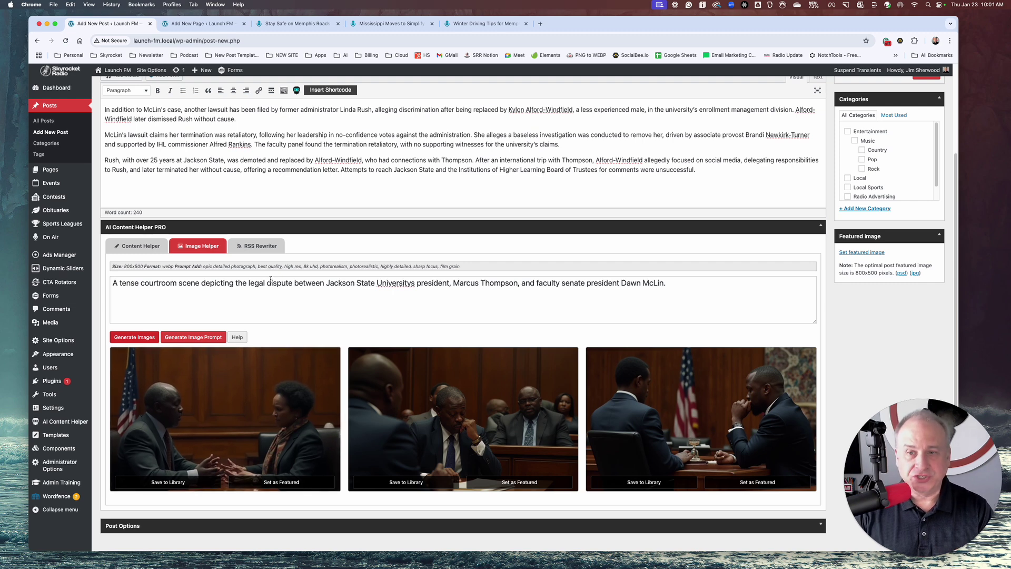
left_click_drag(453, 283, 513, 281)
left_click_drag(666, 282, 412, 285)
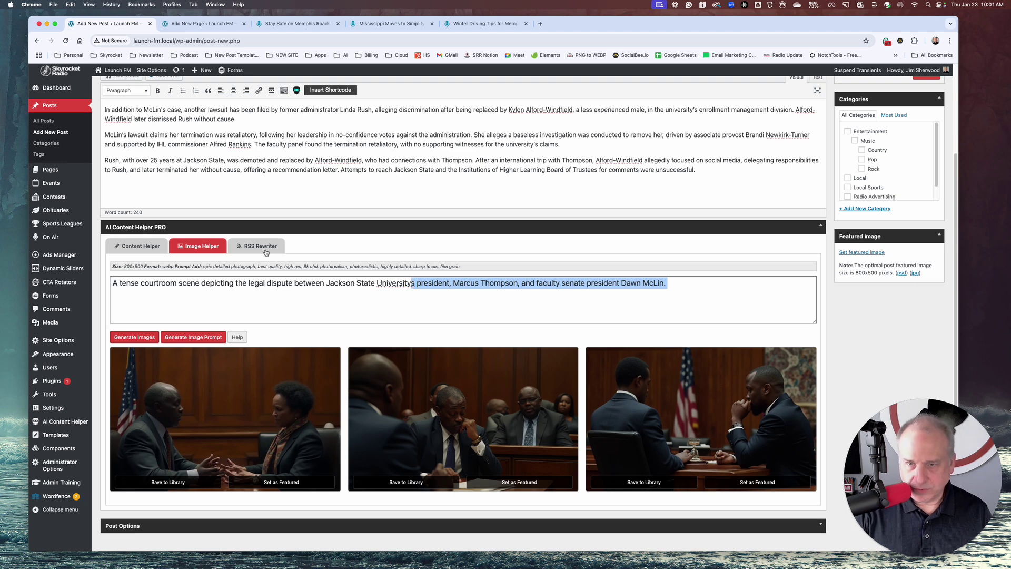
left_click(363, 293)
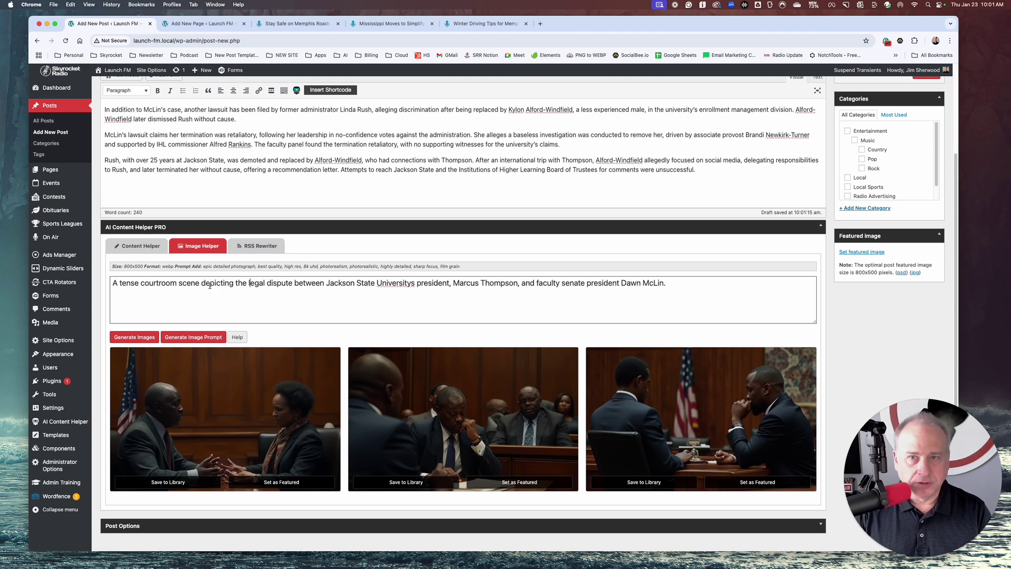
scroll(216, 335, "down", 1)
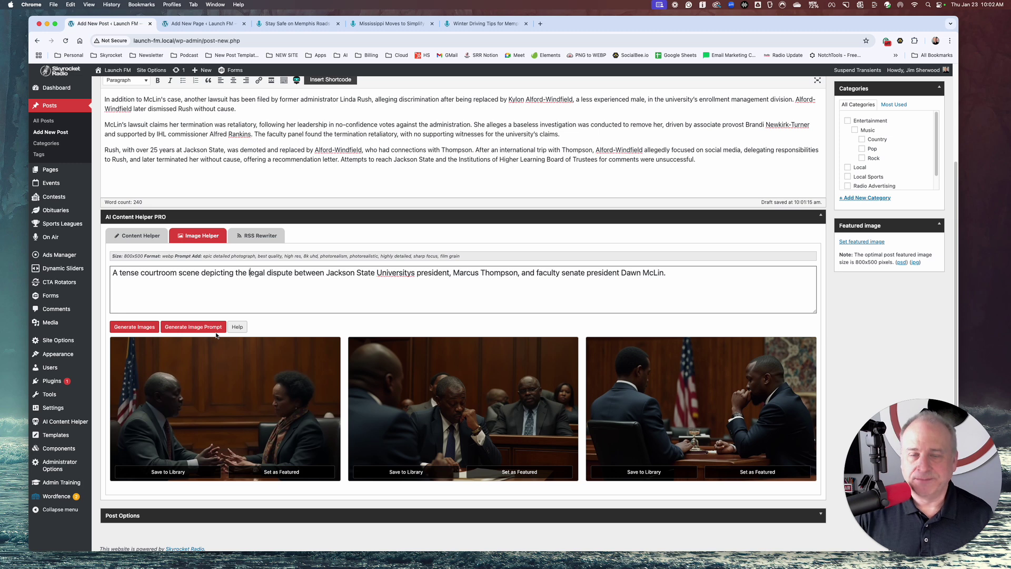
Reopen the RSS Rewriter and look back through the Mississippi Today feed articles
left_click(267, 240)
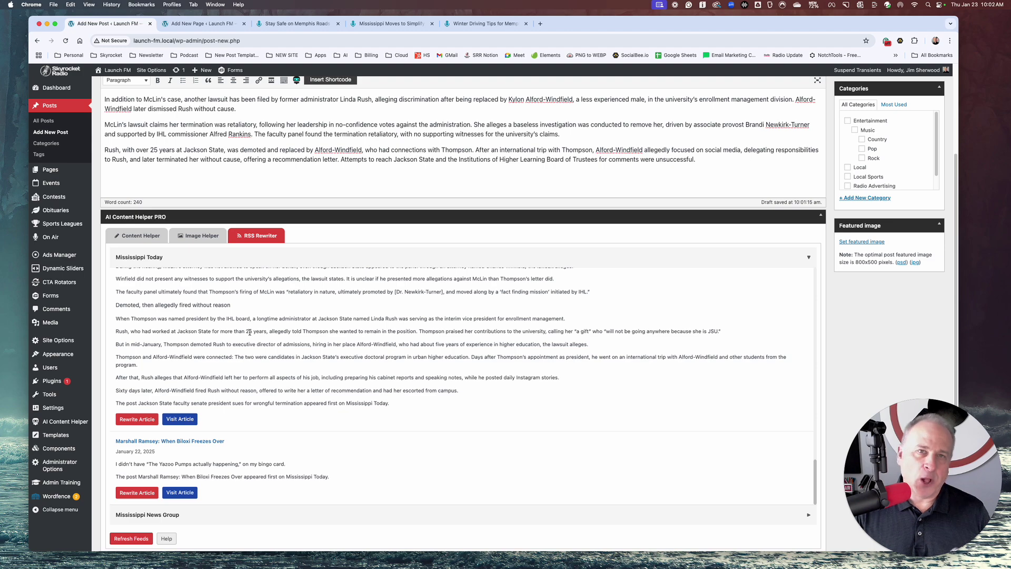
scroll(249, 332, "up", 10)
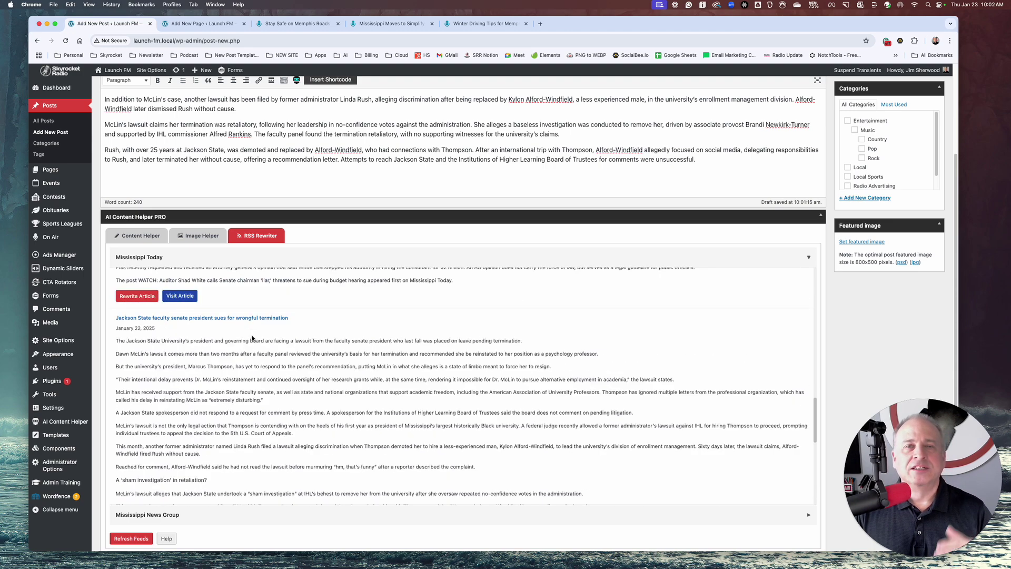
scroll(251, 335, "up", 5)
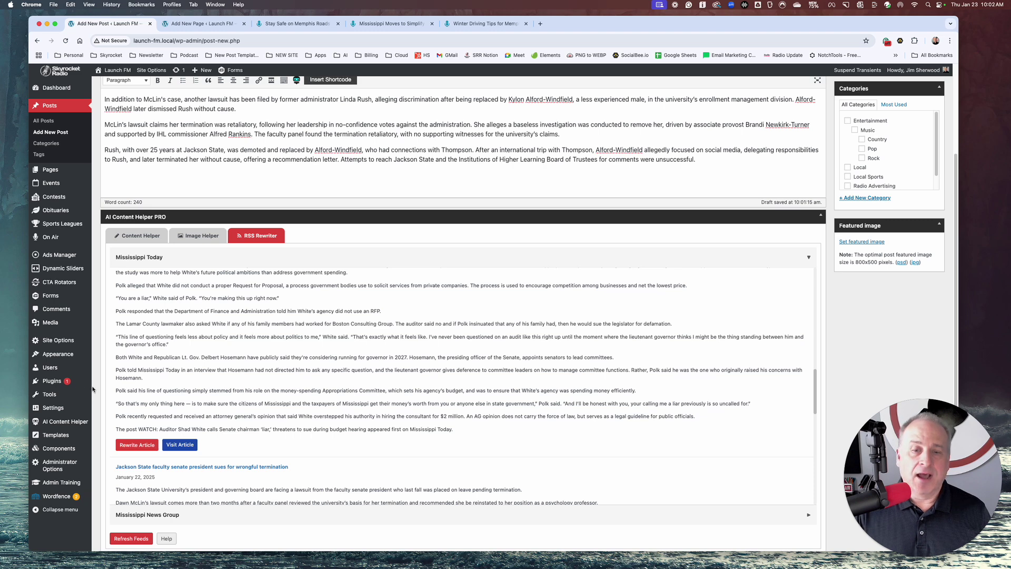
Open the Weather and Affirmation autopilot from the AI Content Helper and examine the [today-weather] shortcode for its post generation prompt
mouse_move(68, 424)
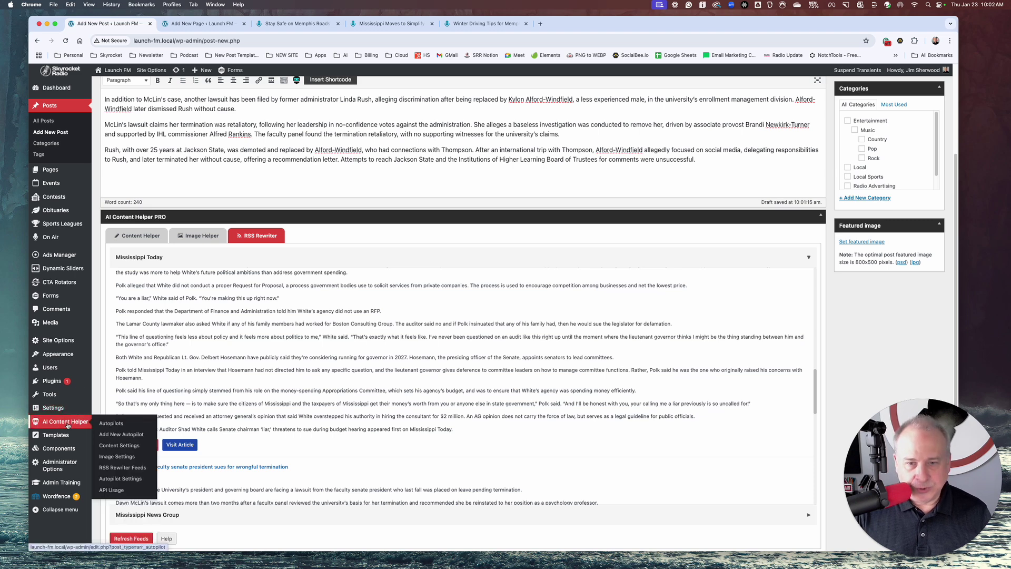
left_click(67, 424)
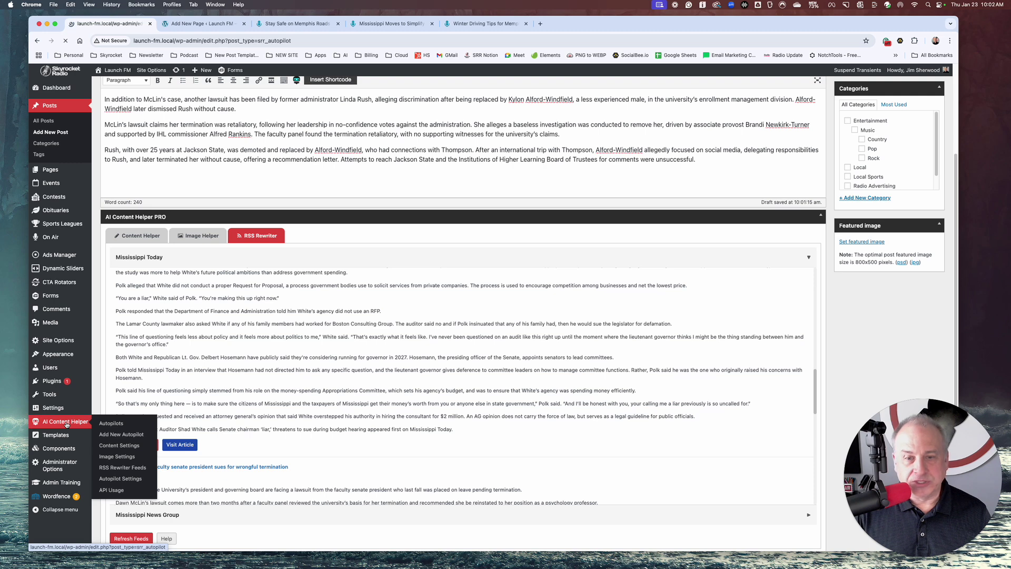
scroll(82, 377, "down", 1)
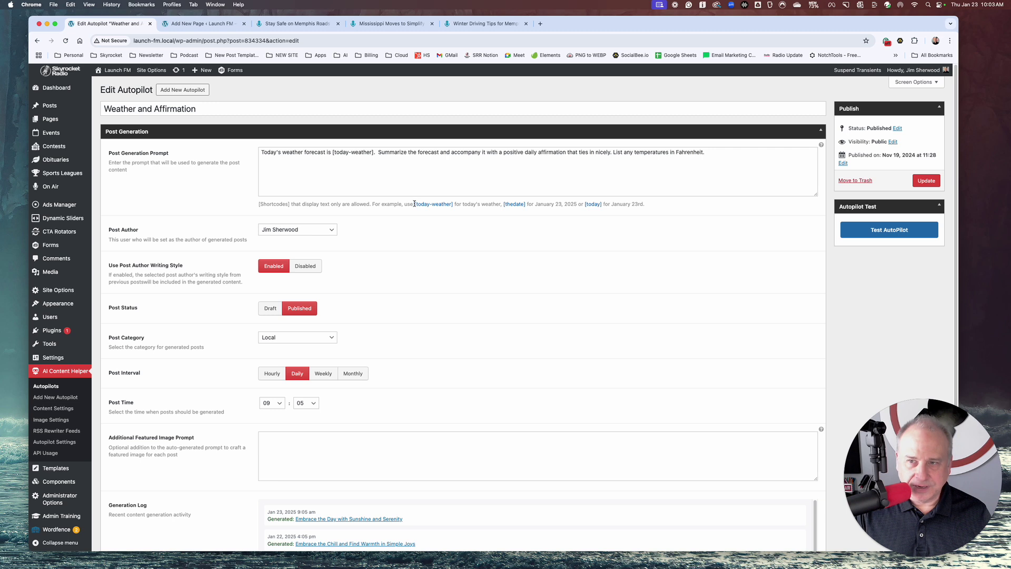
left_click_drag(414, 203, 453, 204)
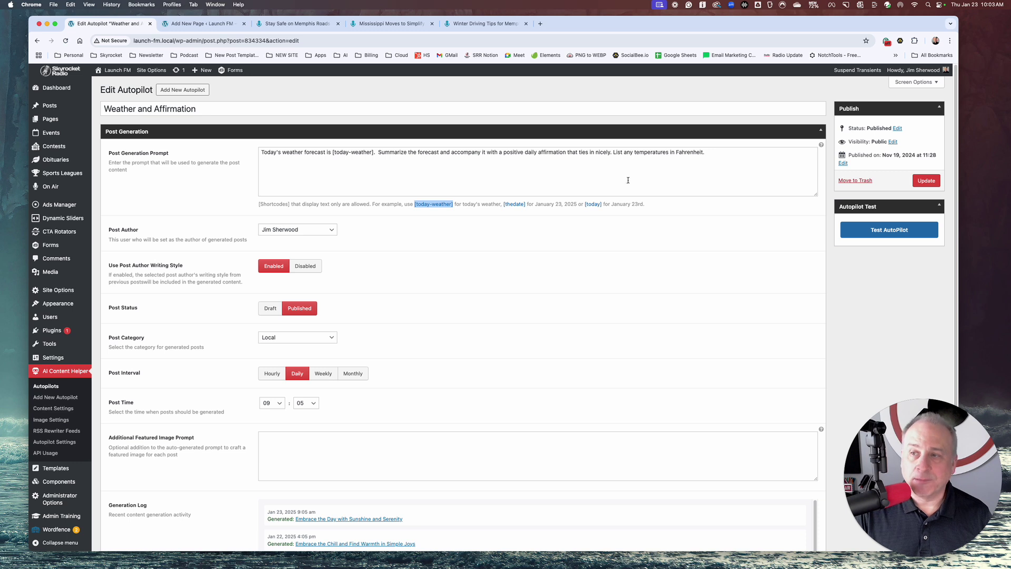
Disable the autopilot's use of the post author's writing style and enable it again
left_click(305, 269)
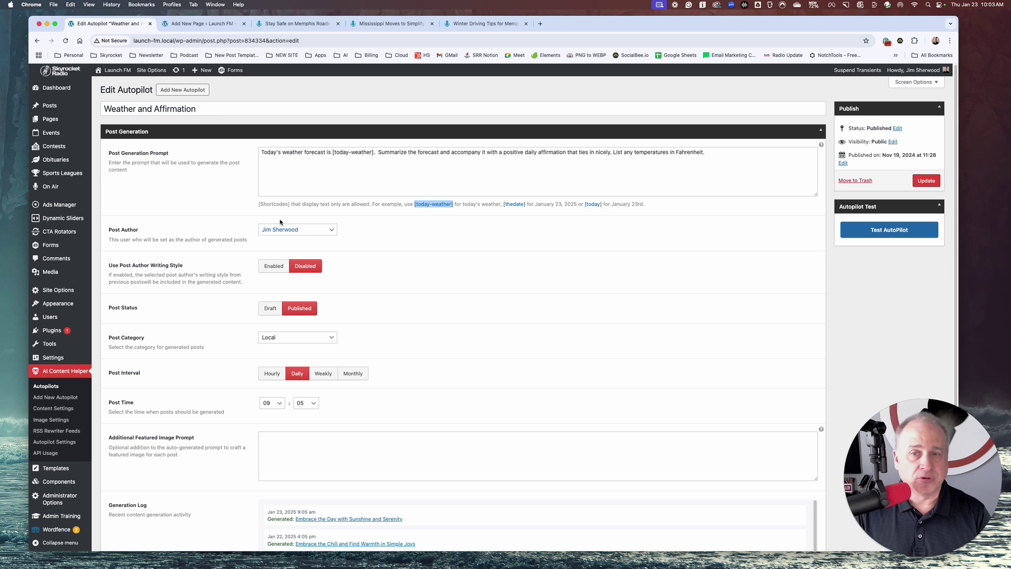
left_click(716, 163)
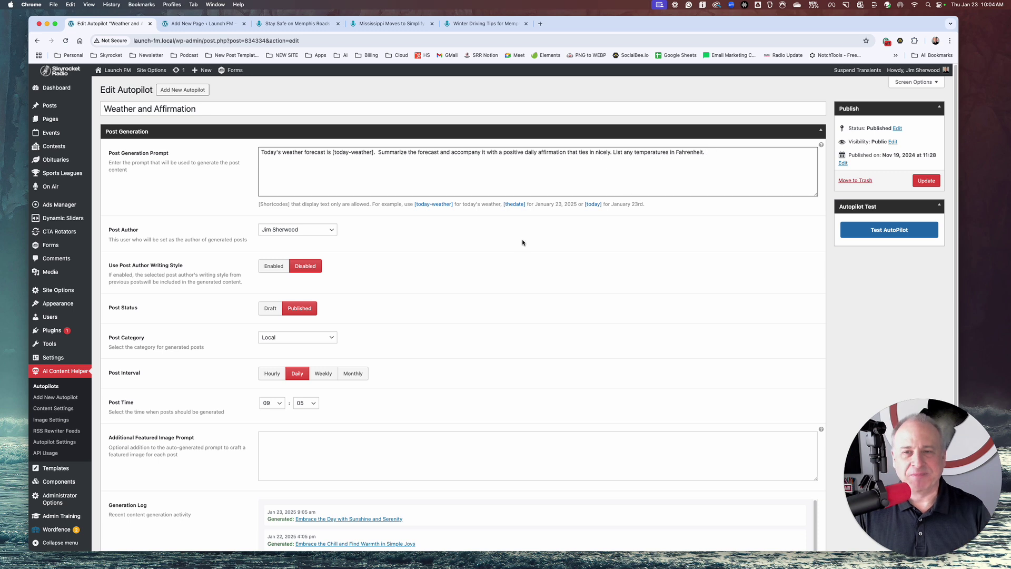
left_click(275, 267)
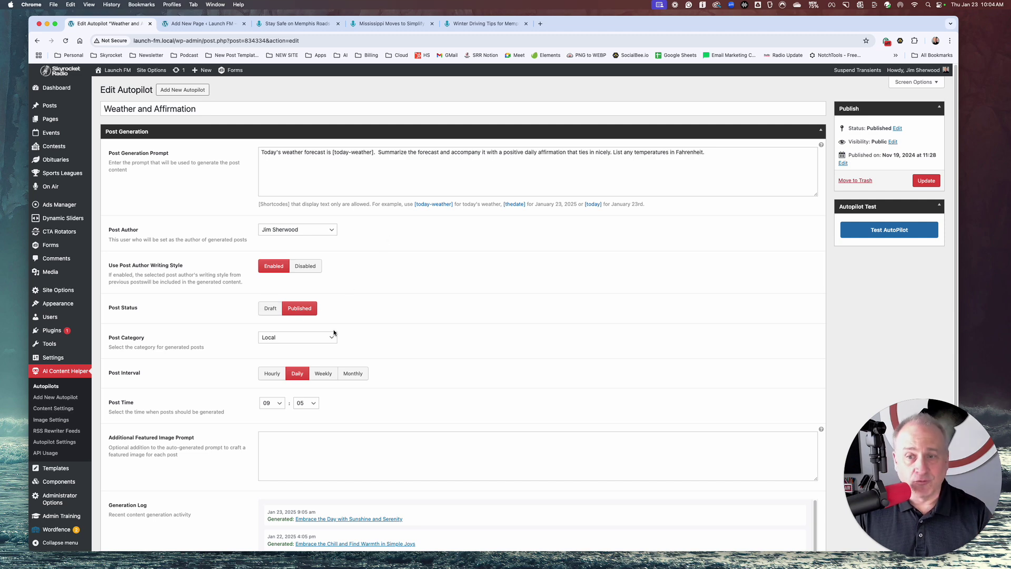
Review the autopilot's post status, category, interval, time and additional featured image prompt settings
scroll(286, 353, "down", 1)
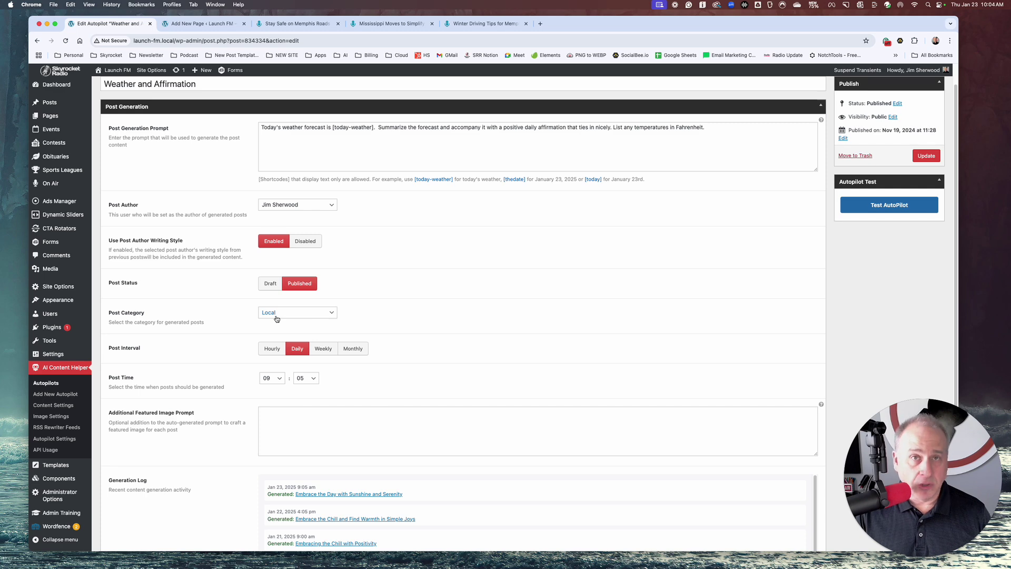
scroll(276, 318, "down", 3)
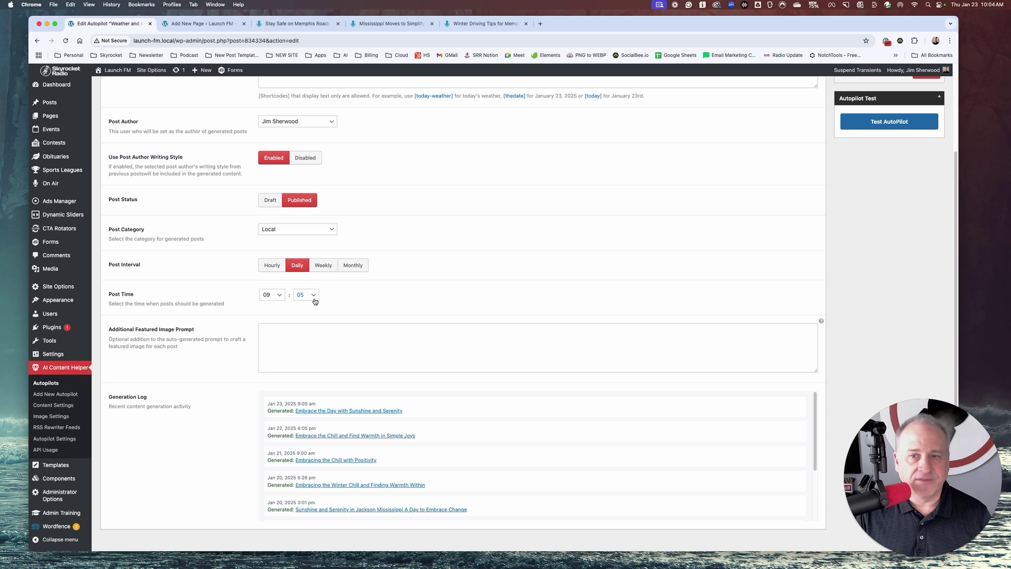
left_click(298, 343)
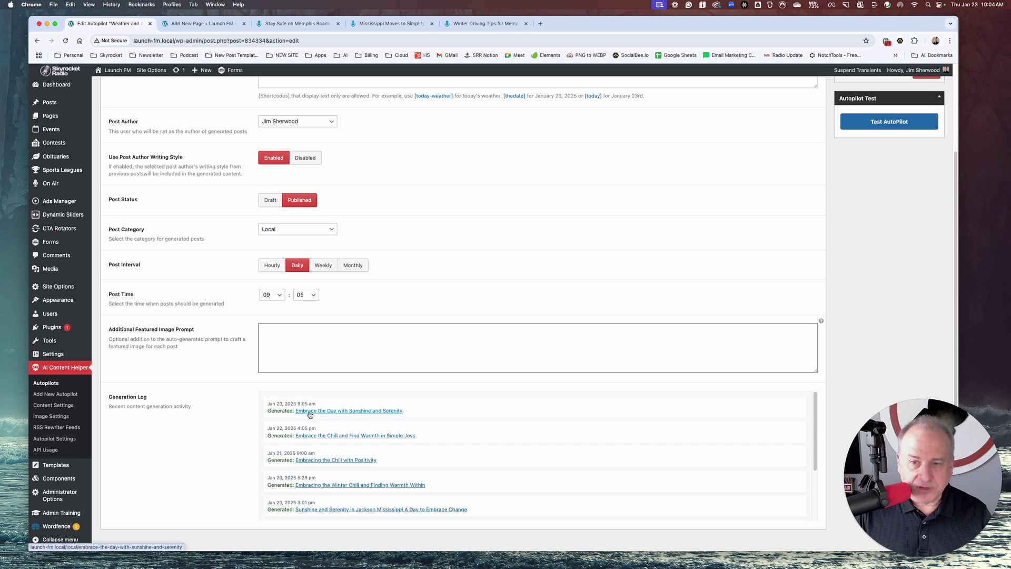
Open the generated post "Embrace the Day with Sunshine and Serenity" in a new tab and read its image, forecast text and affirmation
right_click(341, 413)
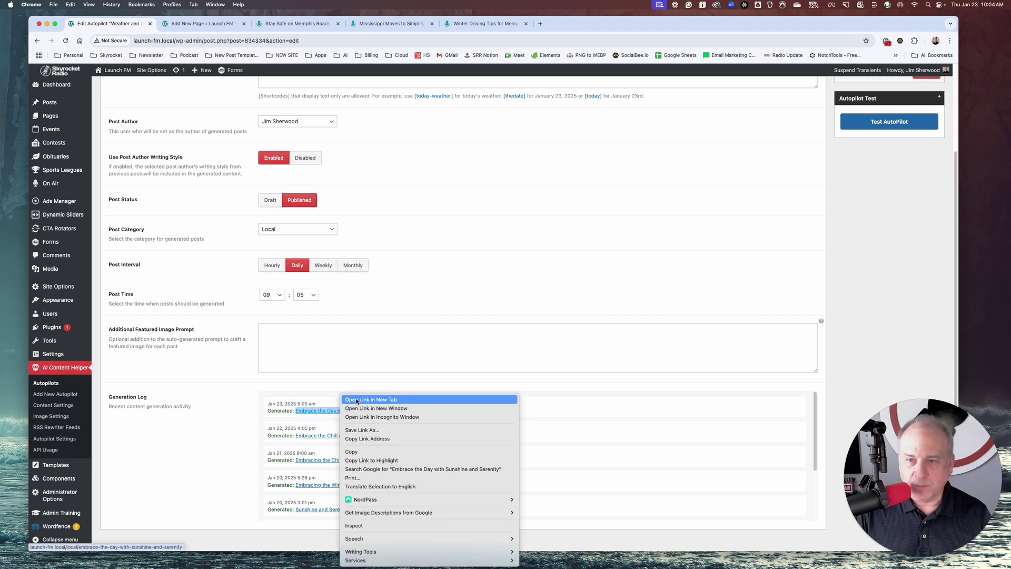
left_click(357, 400)
left_click(580, 28)
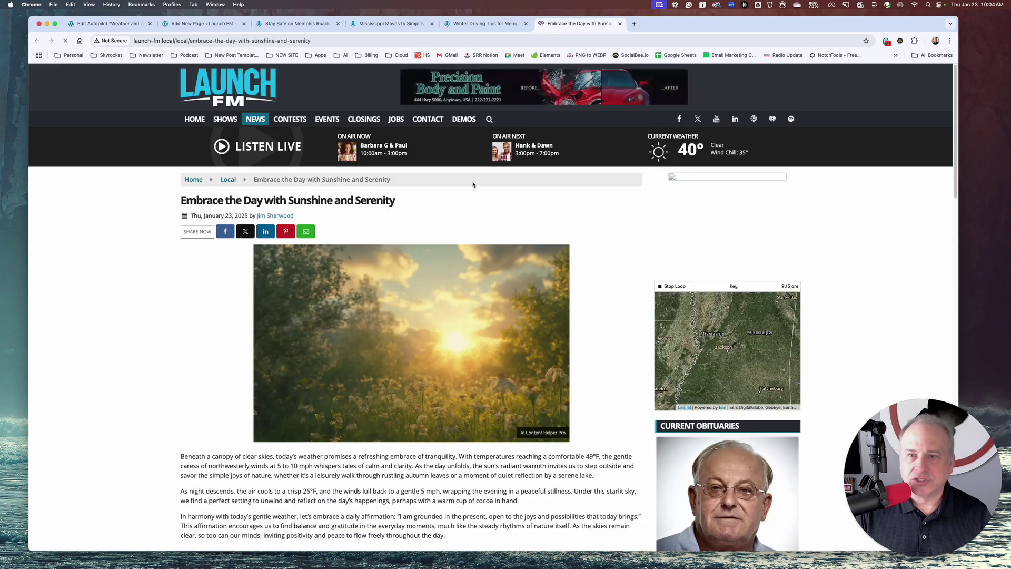
scroll(468, 238, "down", 1)
scroll(467, 237, "down", 5)
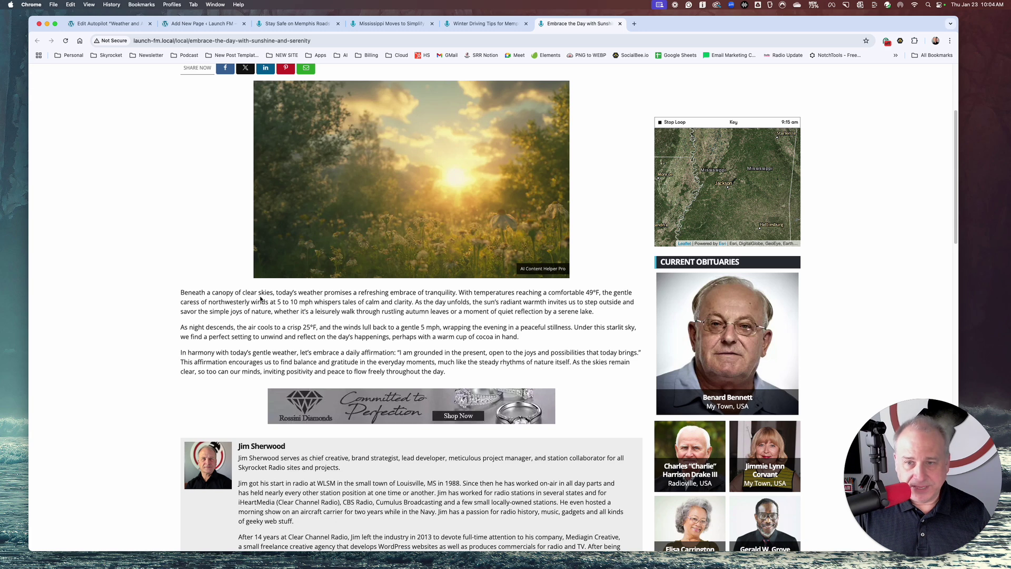
scroll(304, 302, "down", 1)
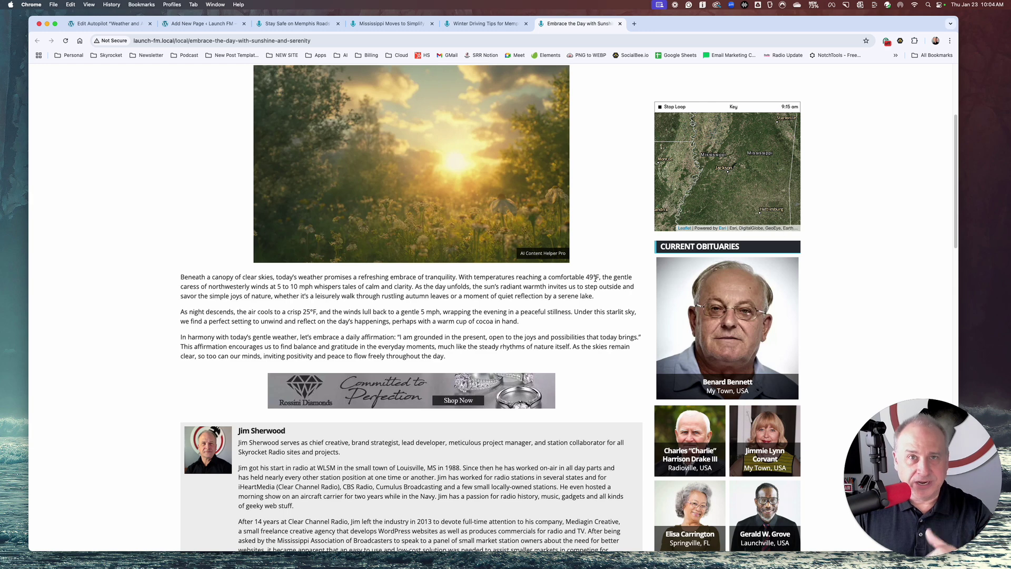
scroll(595, 279, "down", 1)
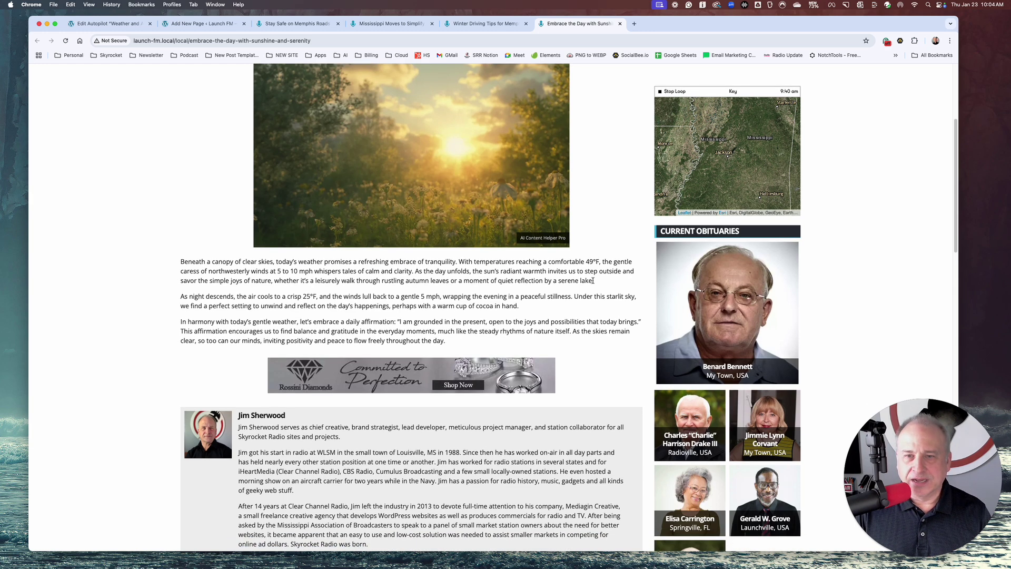
scroll(592, 280, "down", 1)
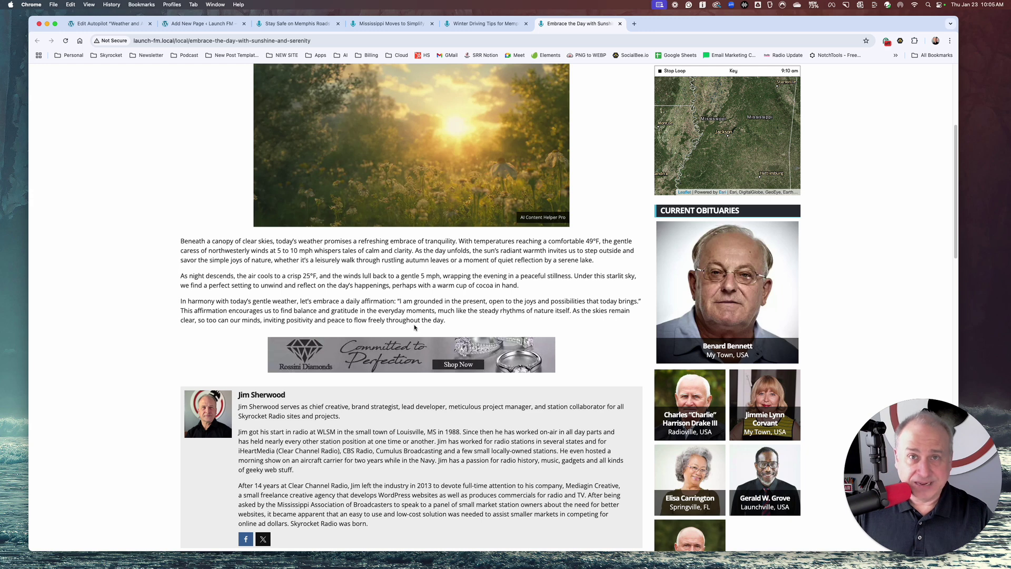
scroll(415, 327, "up", 2)
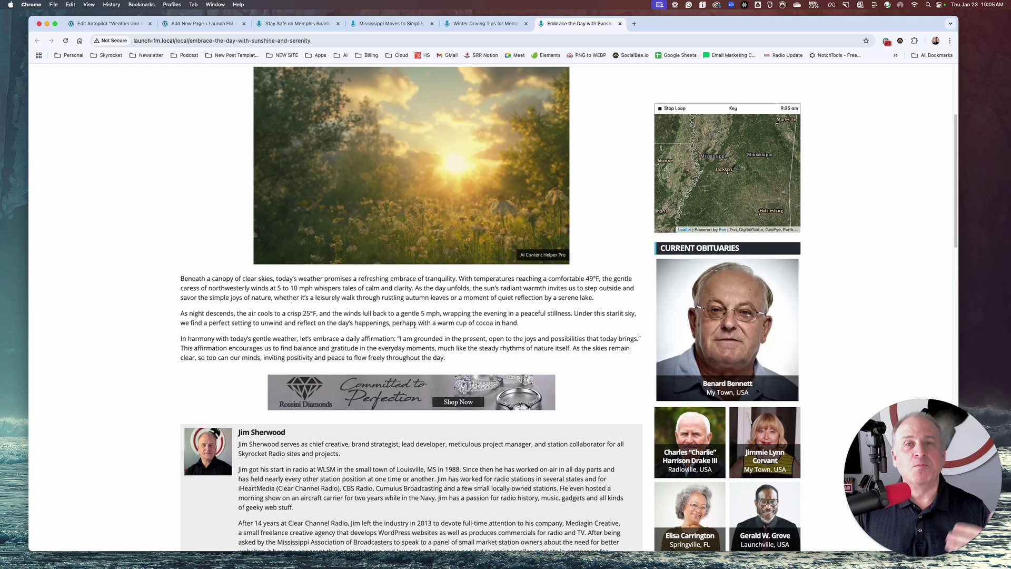
Return to the Weather and Affirmation autopilot and run a test generation from its prompt
left_click(105, 23)
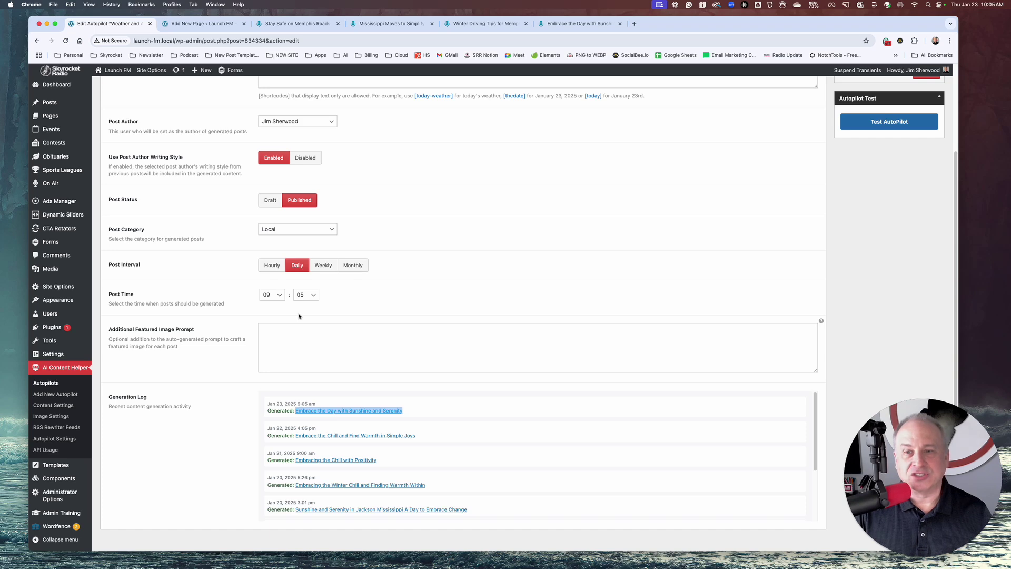
scroll(303, 264, "up", 1)
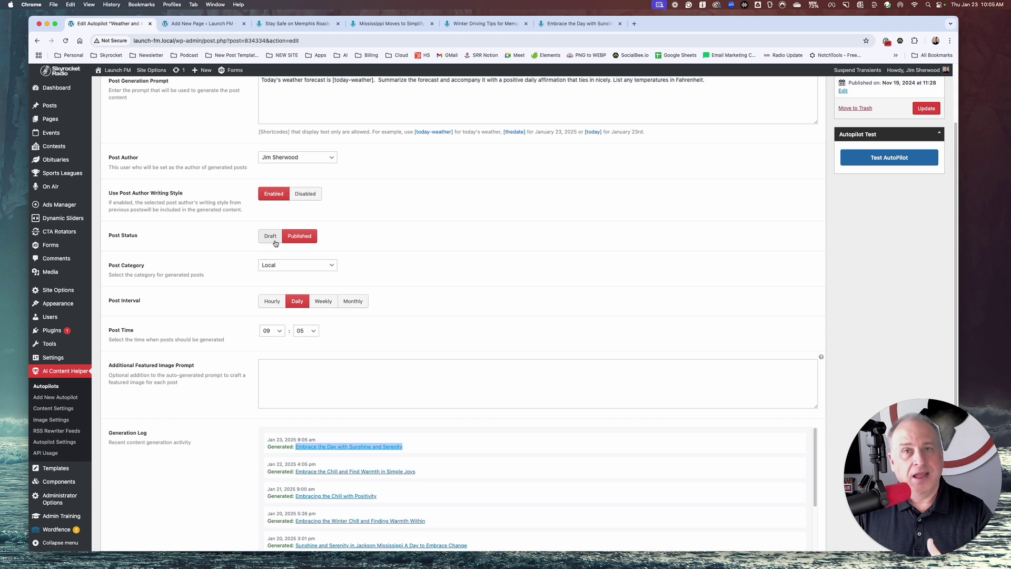
scroll(275, 243, "up", 2)
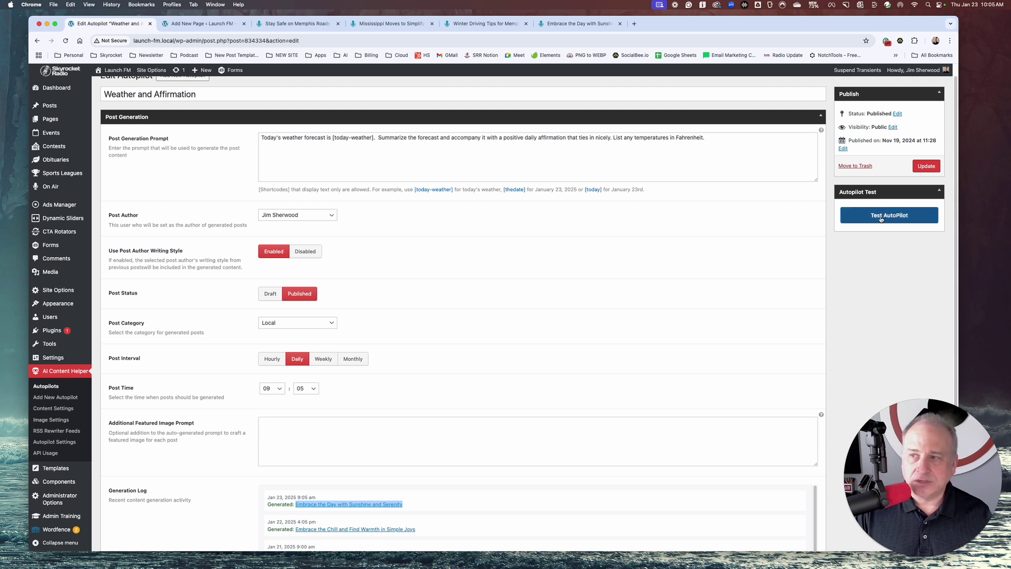
scroll(389, 171, "up", 1)
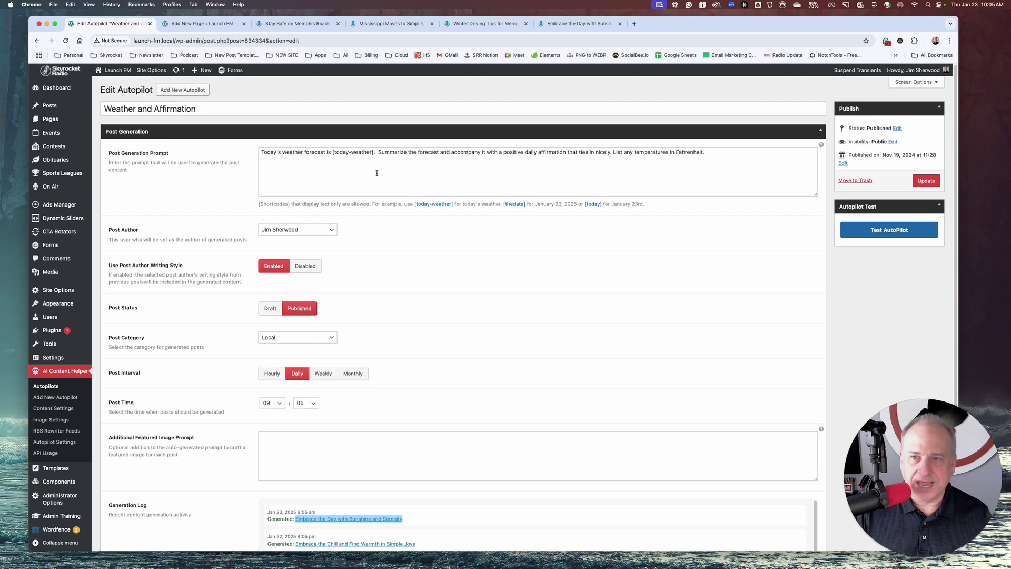
left_click(877, 234)
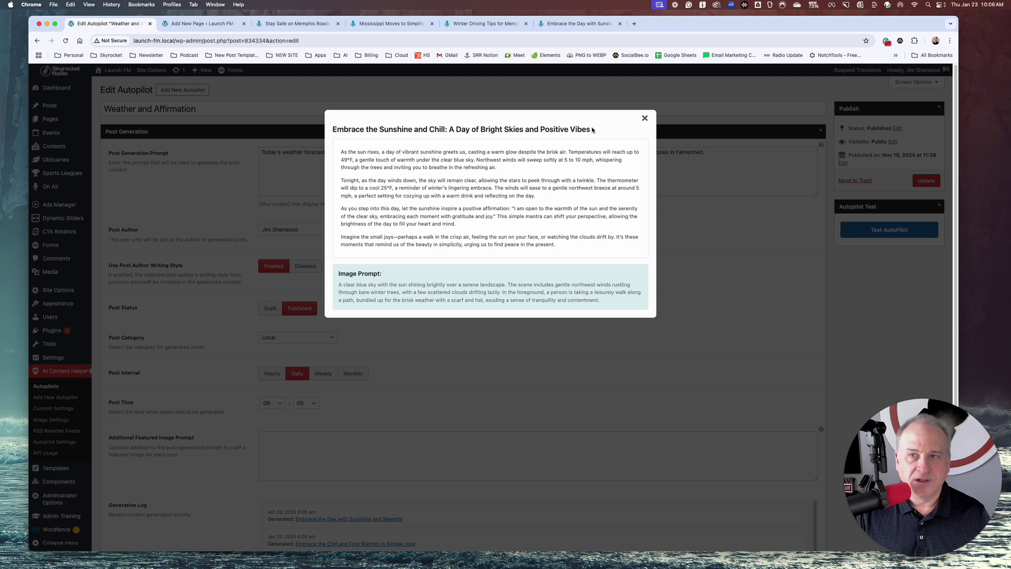
Examine the test post's title, close the preview and go back to the list of content autopilots
left_click_drag(596, 131, 513, 130)
left_click(644, 118)
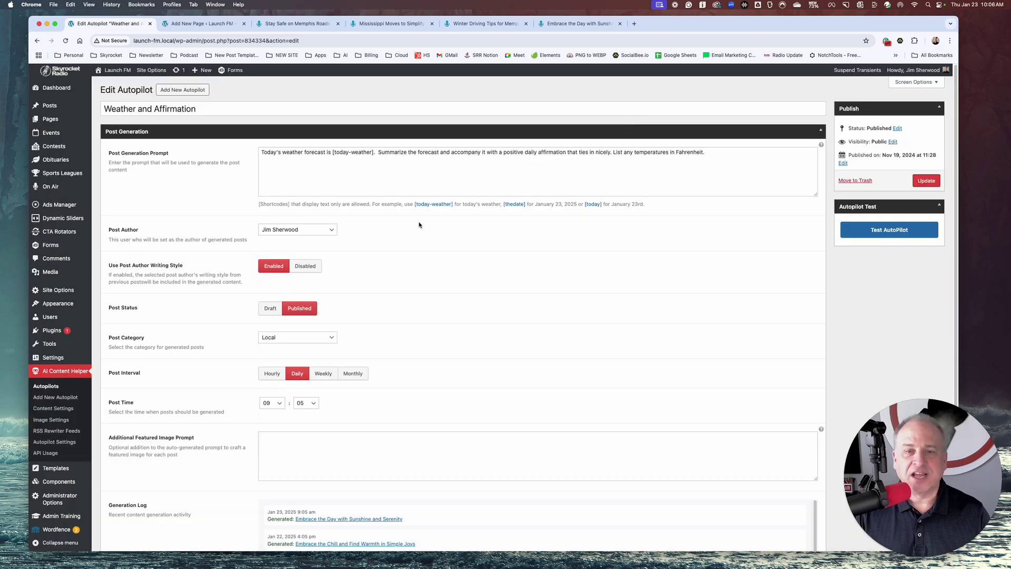
left_click(46, 386)
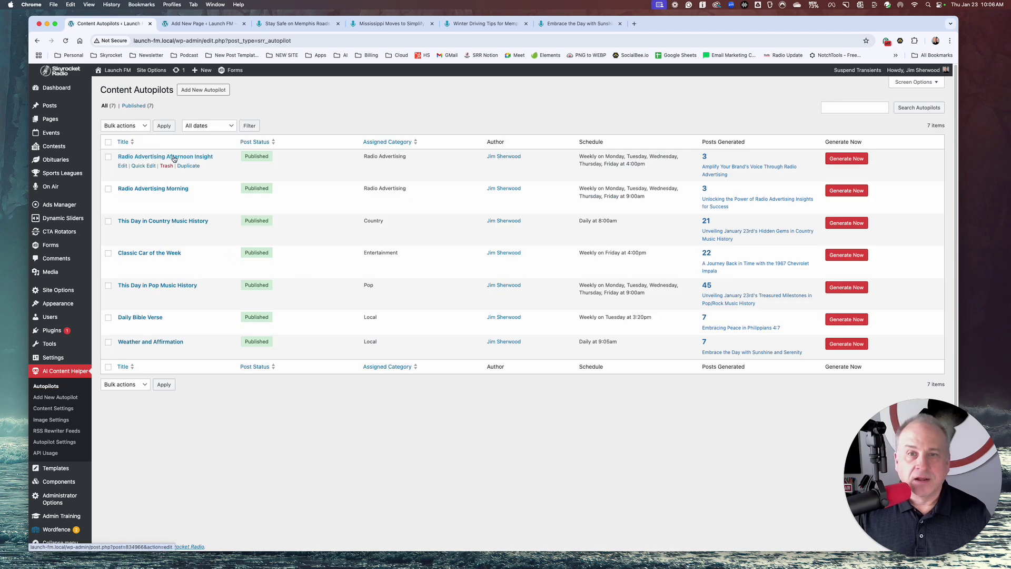
Open the Radio Advertising Morning autopilot, review its prompt and weekday schedule, and run a test generation
left_click(156, 189)
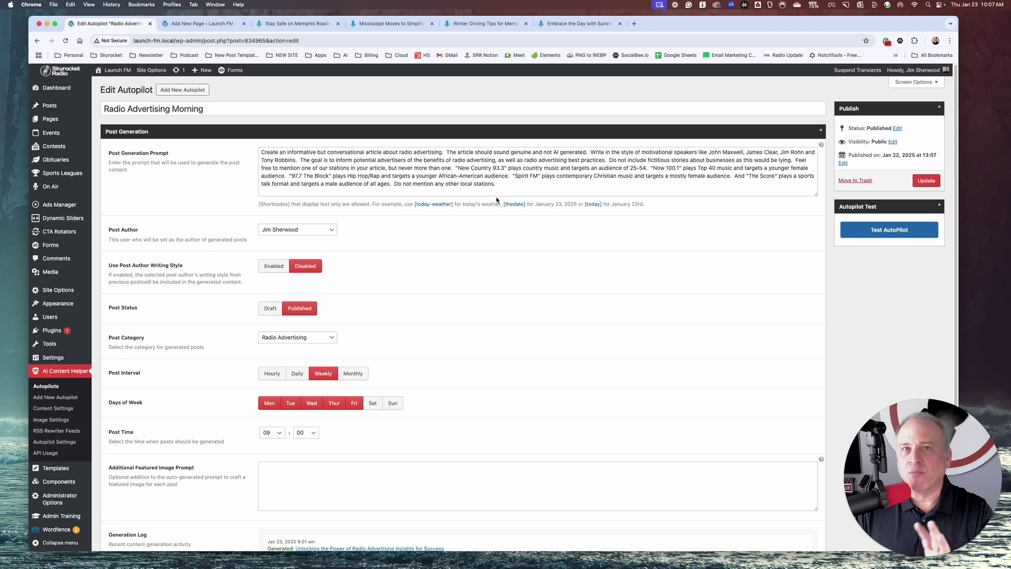
scroll(335, 389, "down", 2)
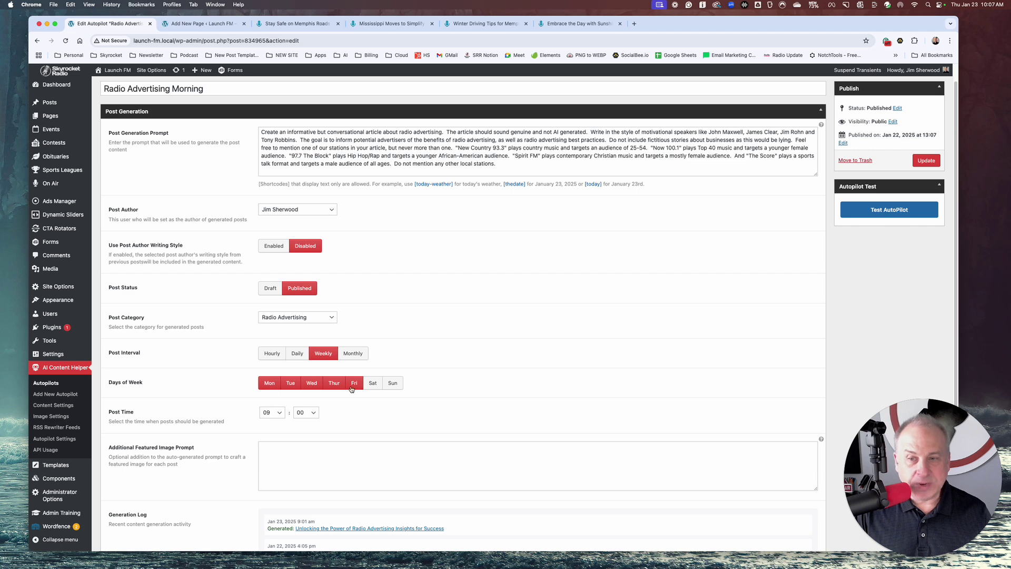
left_click(902, 211)
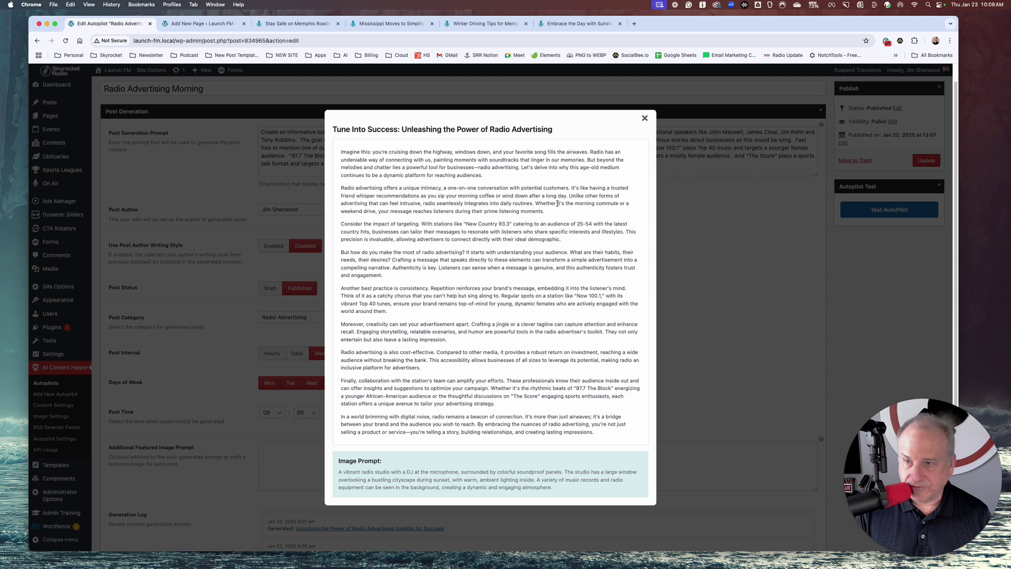
Read the test article on radio advertising and its image prompt, close the preview and return to the list of autopilots
scroll(548, 210, "down", 2)
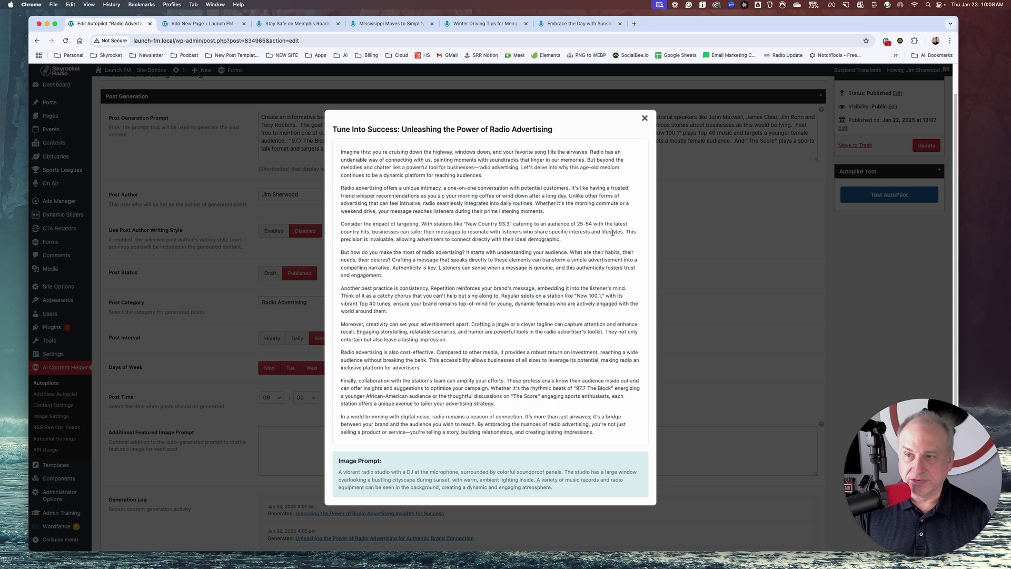
scroll(601, 260, "down", 2)
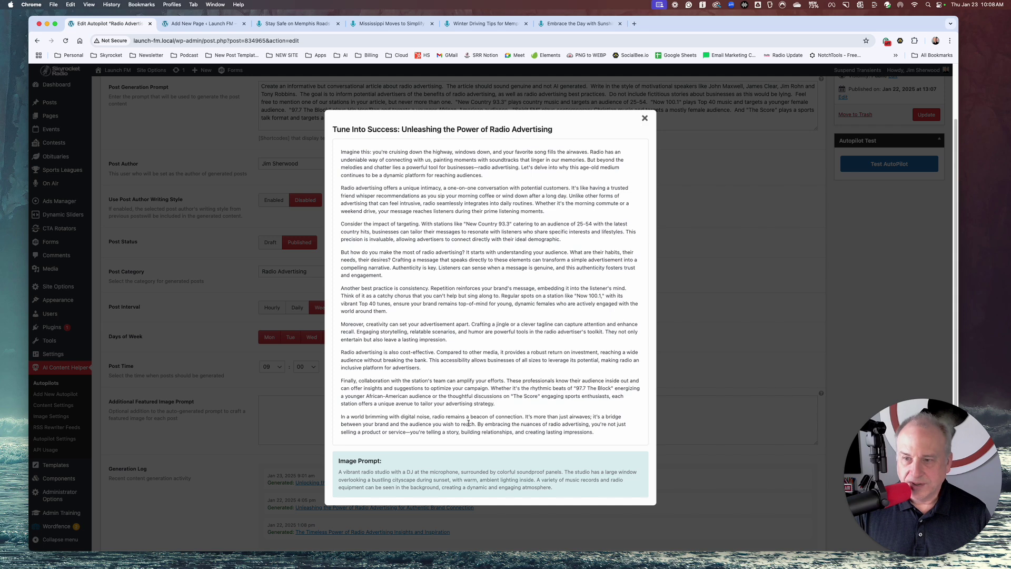
scroll(366, 480, "down", 1)
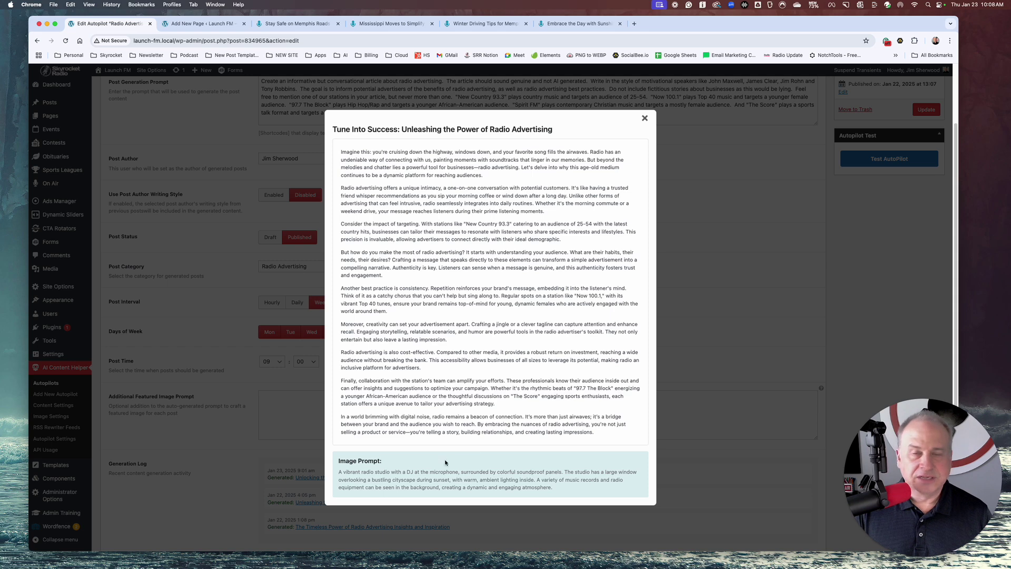
left_click(720, 252)
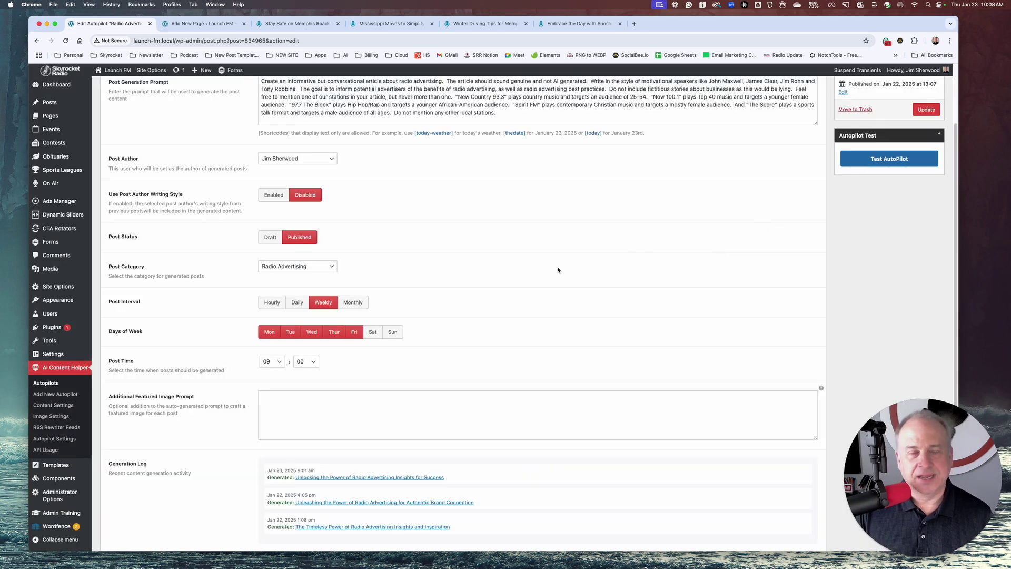
scroll(447, 305, "up", 3)
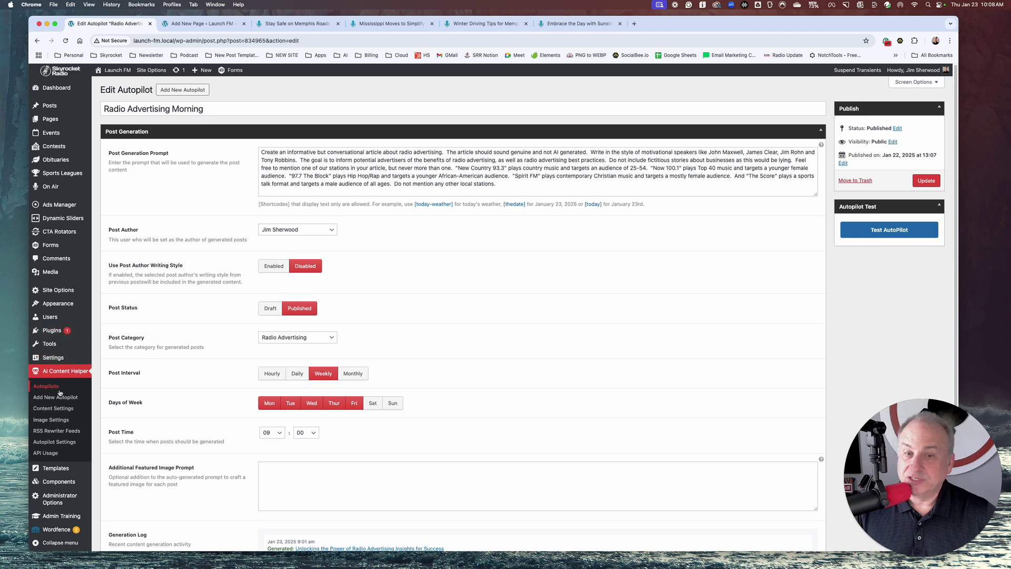
left_click(57, 389)
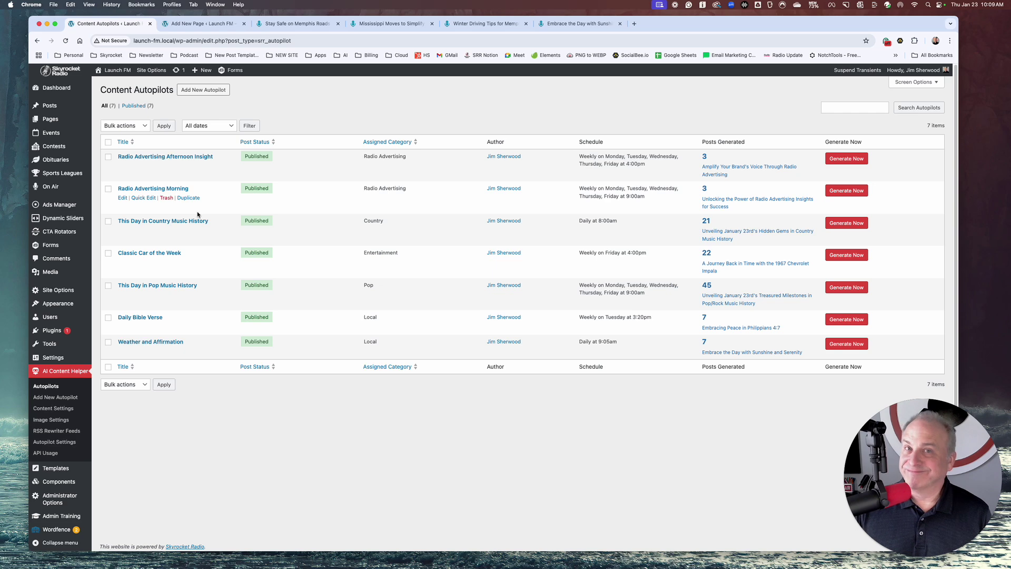
Run a test generation of the Daily Bible Verse autopilot, and go back to the autopilots list after reading the preview
left_click(139, 319)
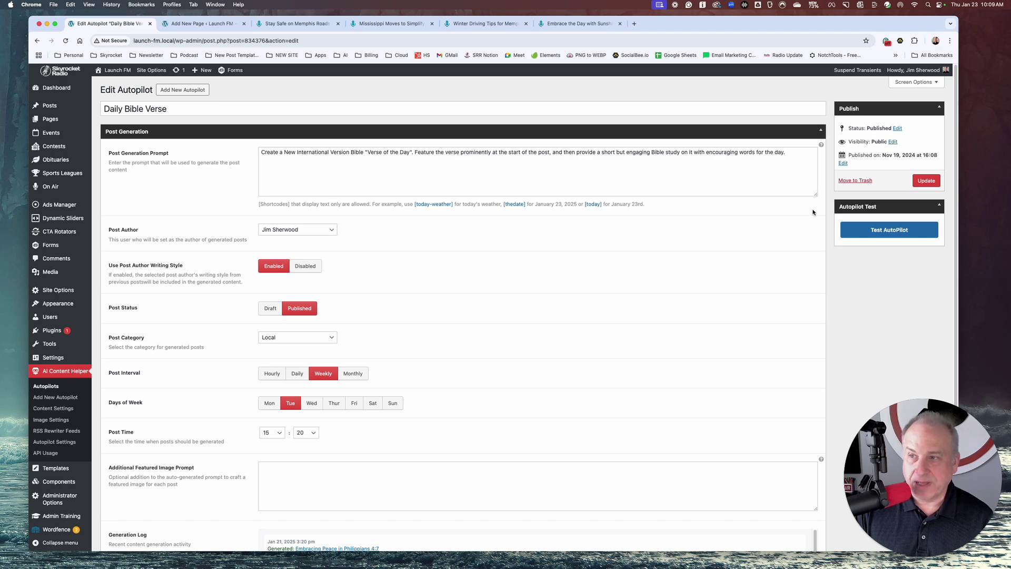
left_click(888, 231)
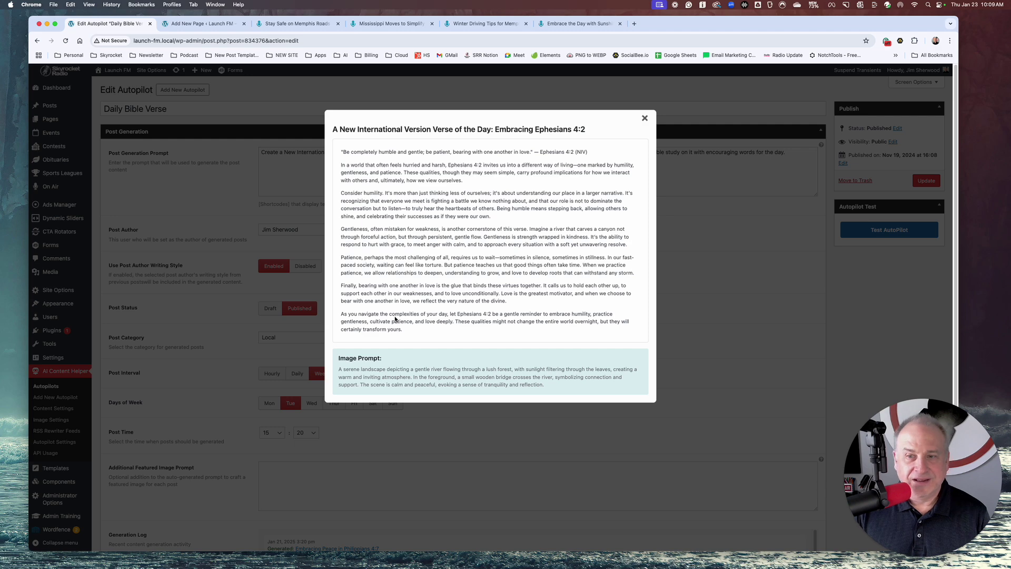
left_click(644, 118)
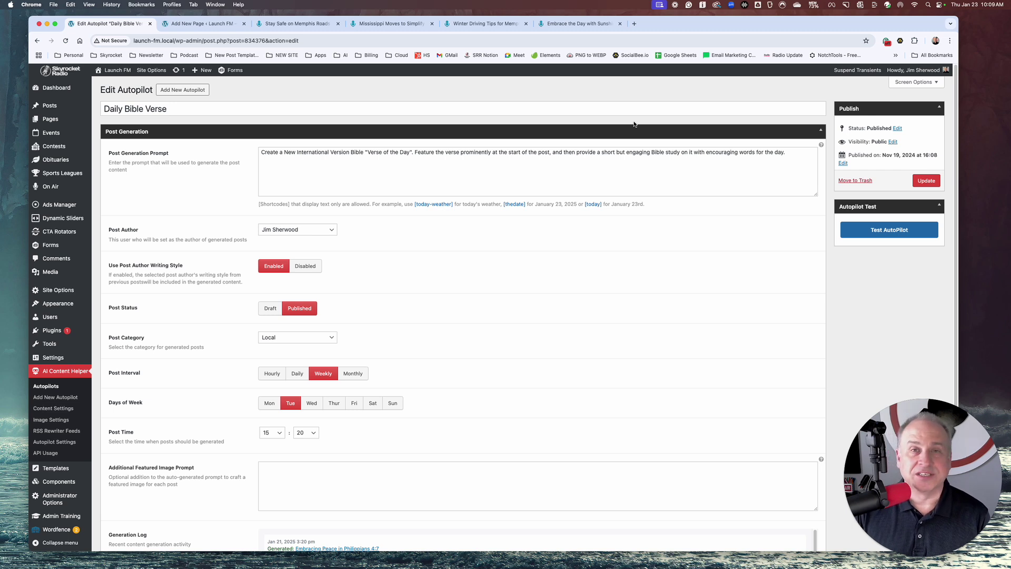
left_click(51, 387)
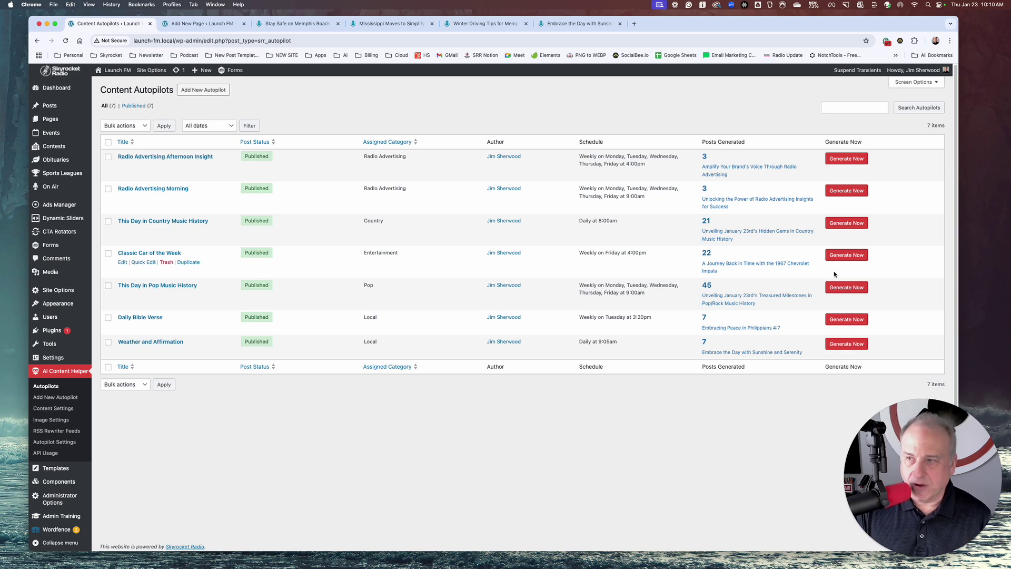
Generate a post immediately from the Classic Car of the Week autopilot and open its listed 1967 Chevrolet Impala post in a new tab
left_click(840, 255)
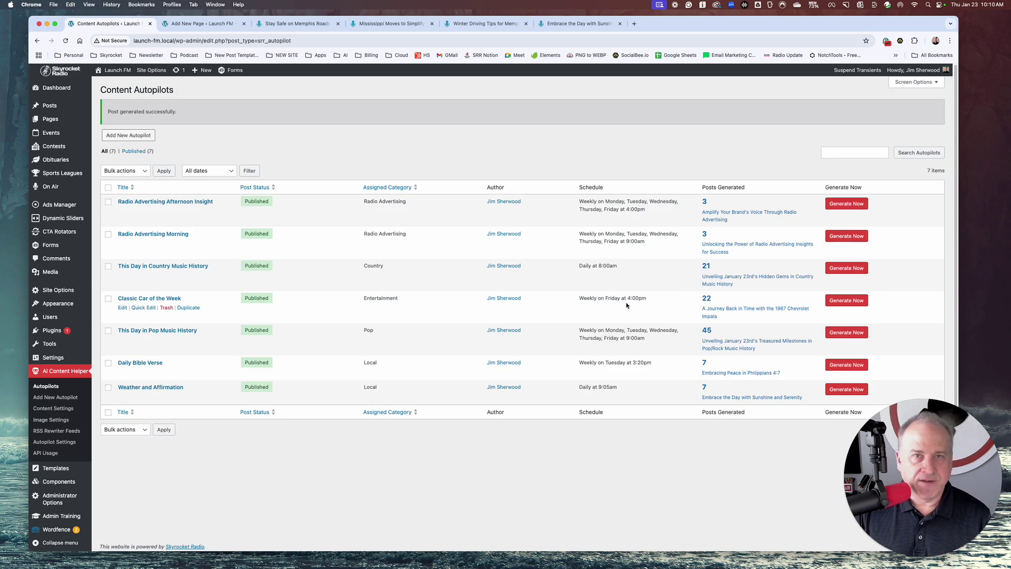
right_click(732, 311)
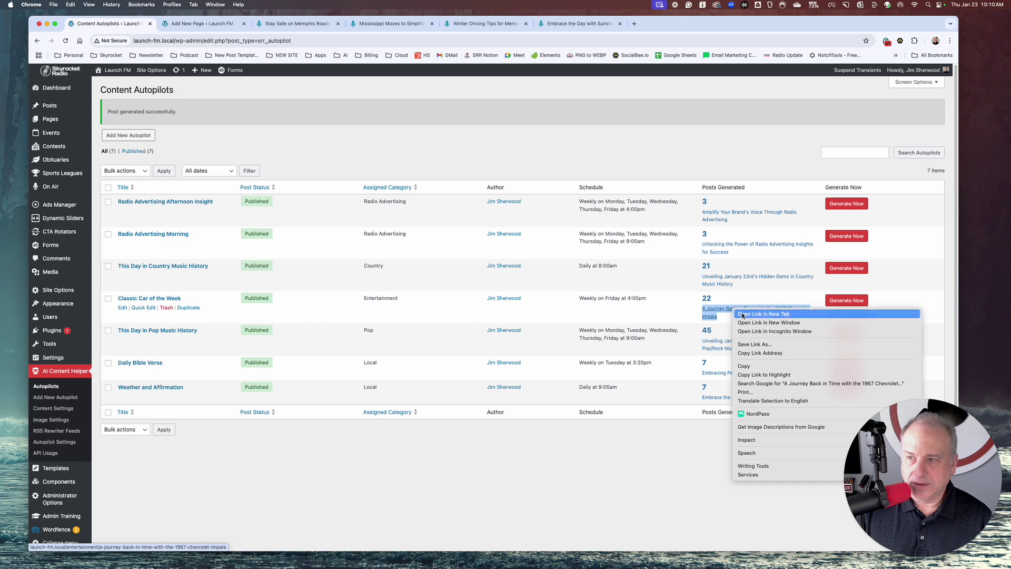
left_click(743, 313)
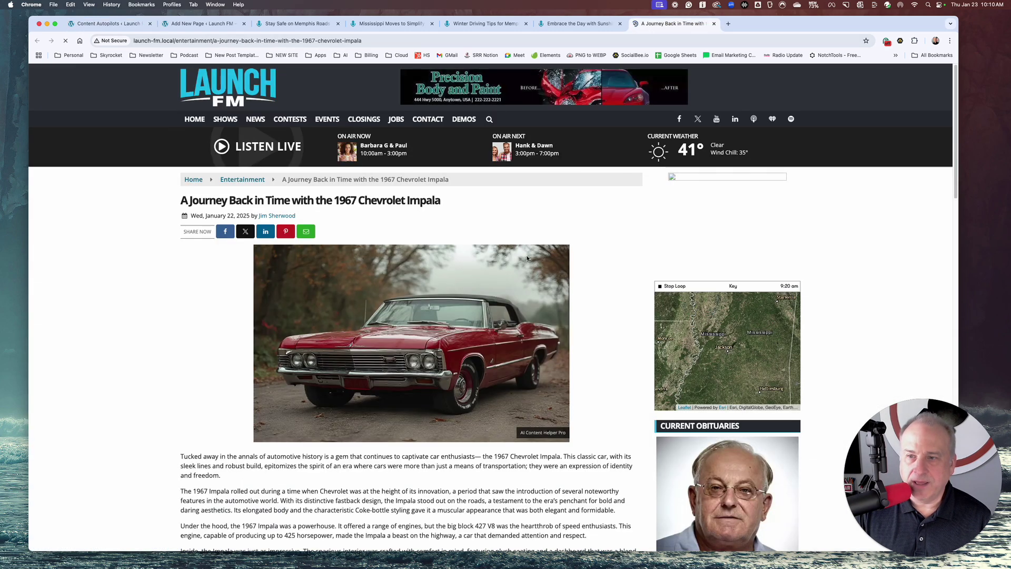
Examine the 1967 Chevrolet Impala post's featured image and article text, and return to the Content Autopilots tab
scroll(608, 276, "down", 3)
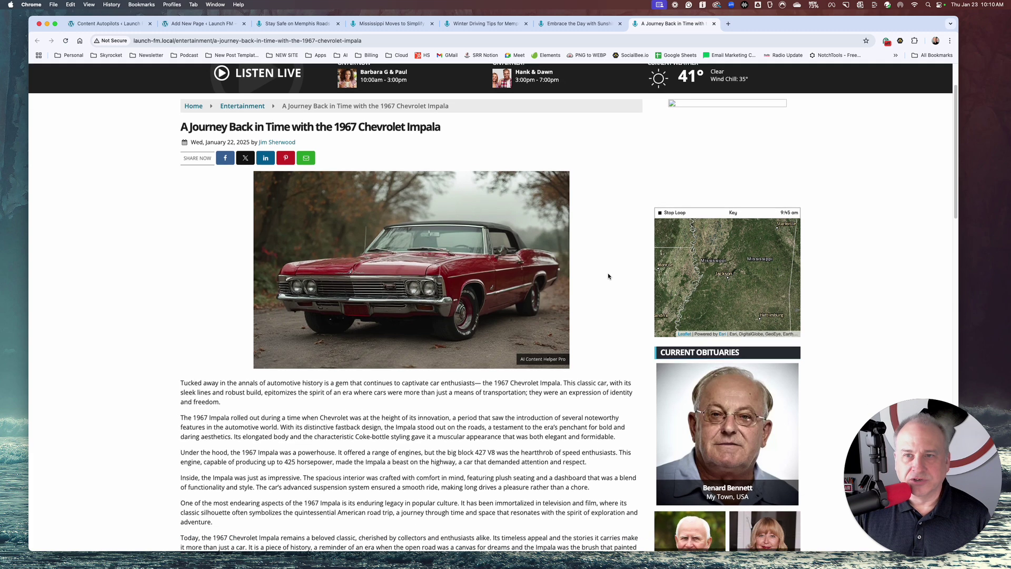
scroll(608, 276, "down", 2)
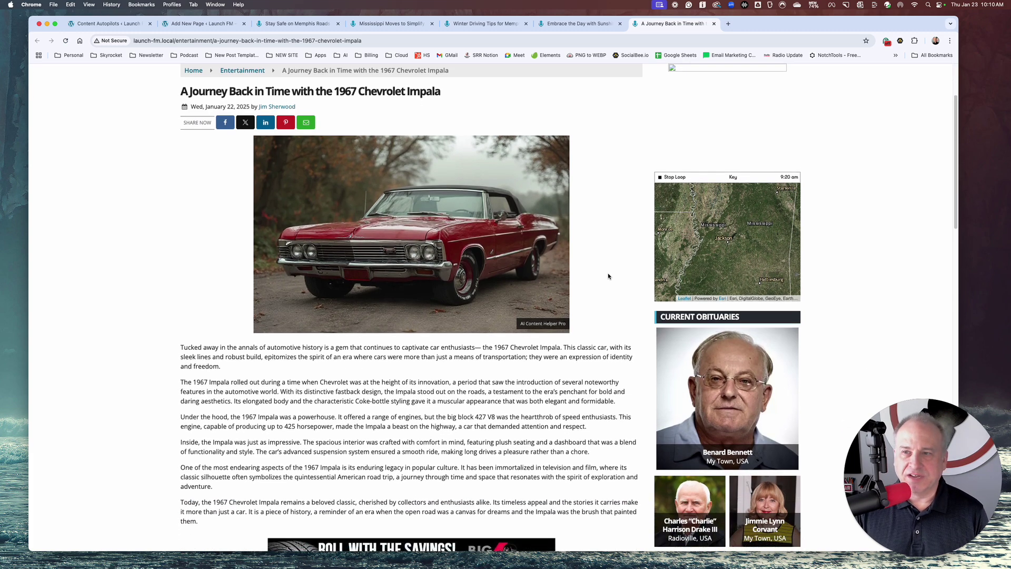
scroll(608, 276, "down", 2)
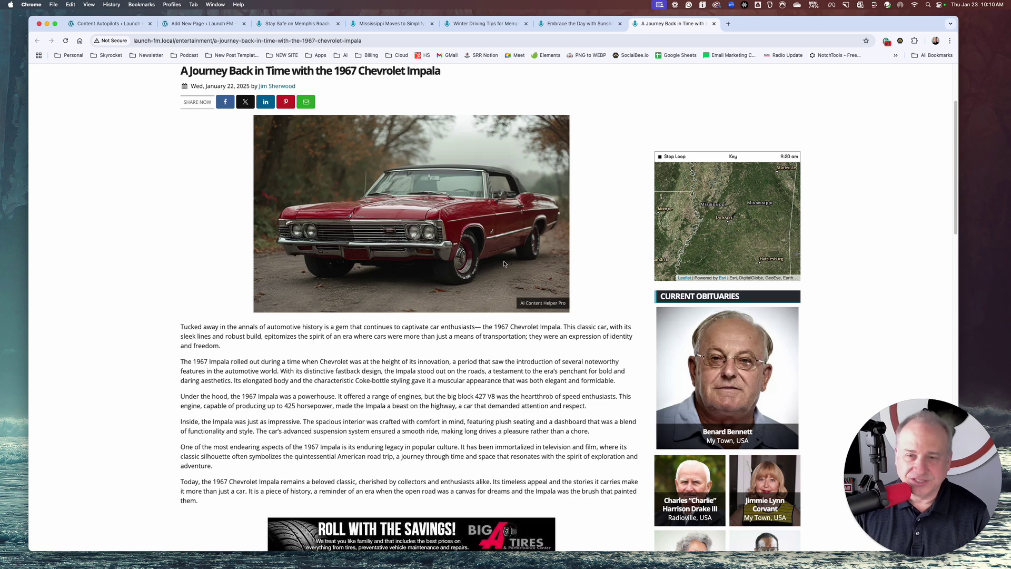
scroll(465, 316, "down", 2)
scroll(465, 316, "down", 4)
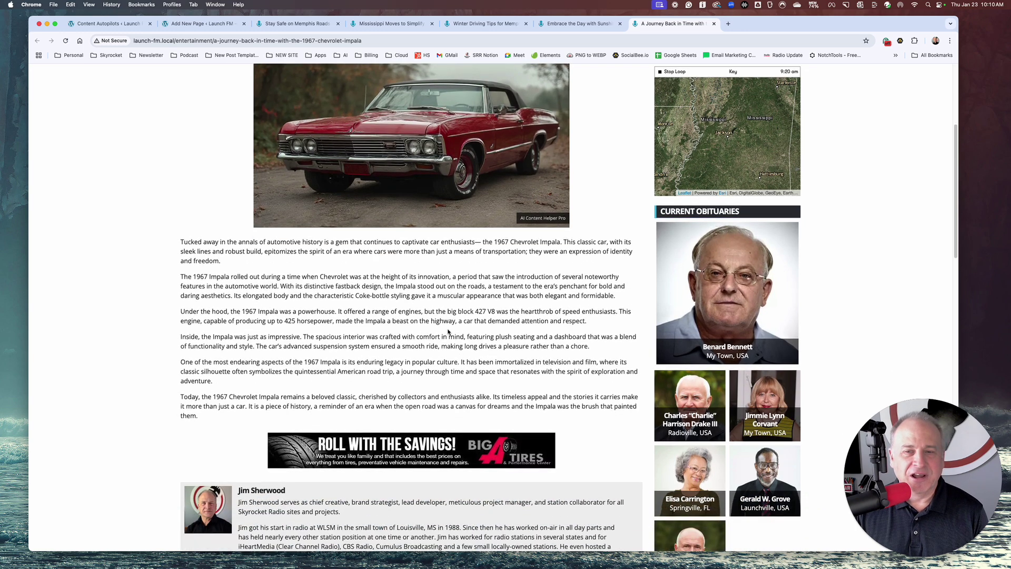
scroll(448, 332, "down", 3)
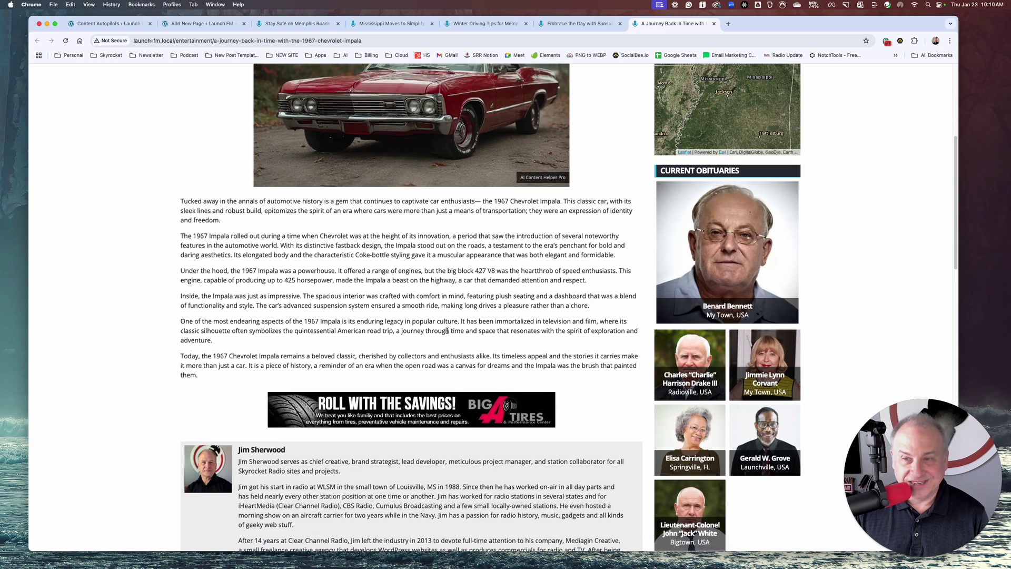
scroll(446, 330, "up", 10)
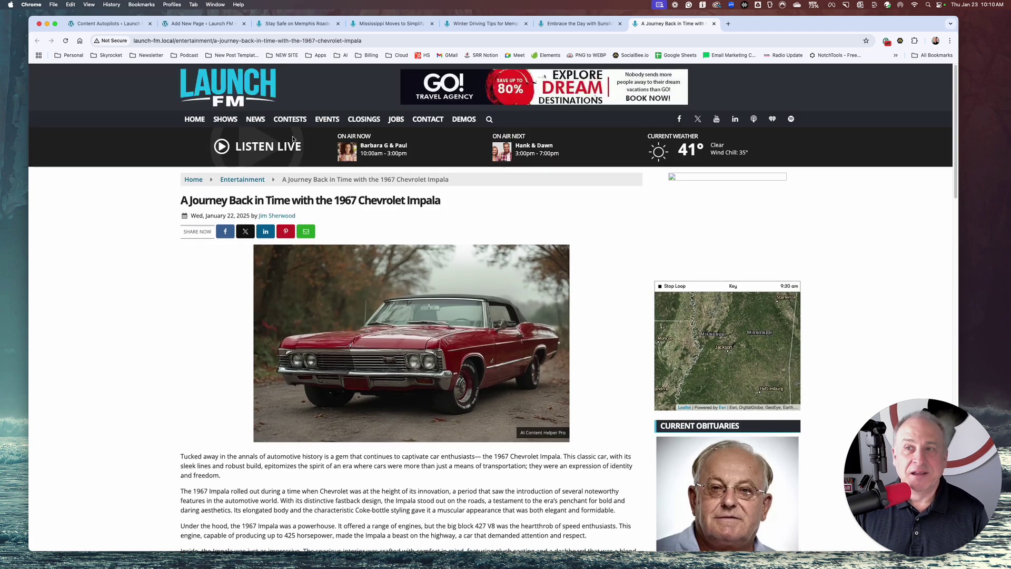
left_click(105, 24)
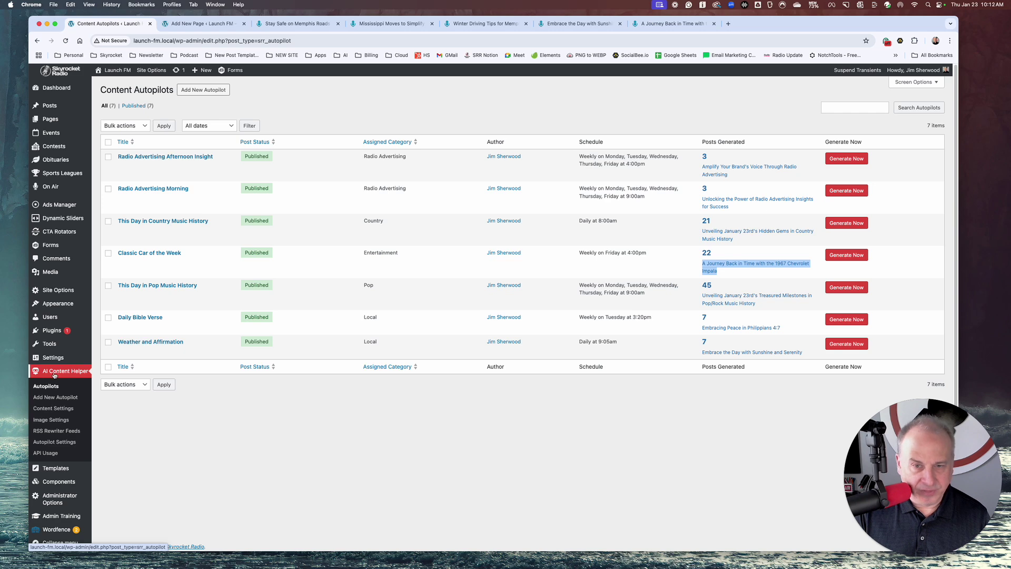
Open the plugin's content settings and review the post types, model, temperature and hidden context
left_click(58, 409)
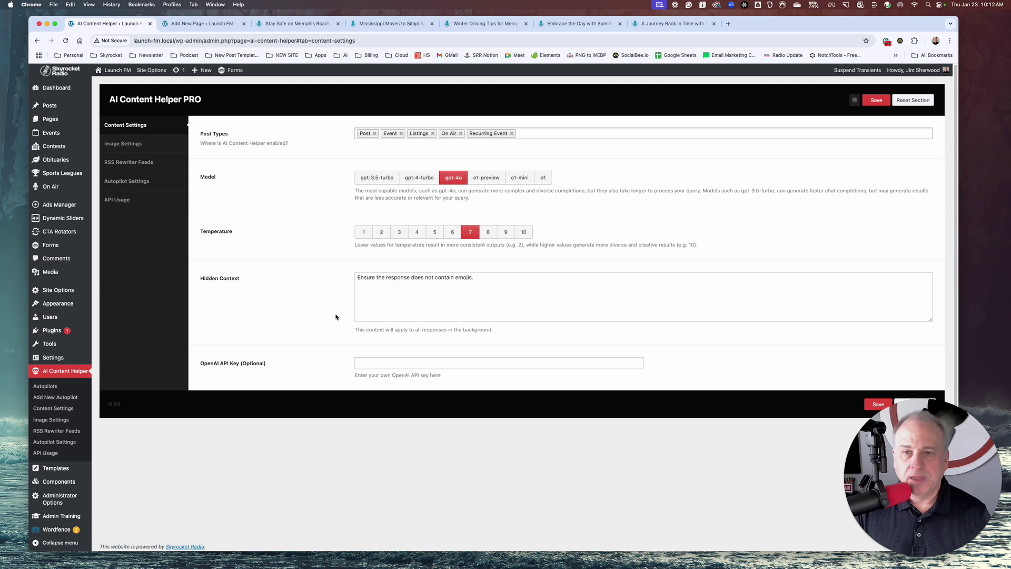
scroll(408, 286, "down", 1)
left_click_drag(421, 274, 400, 274)
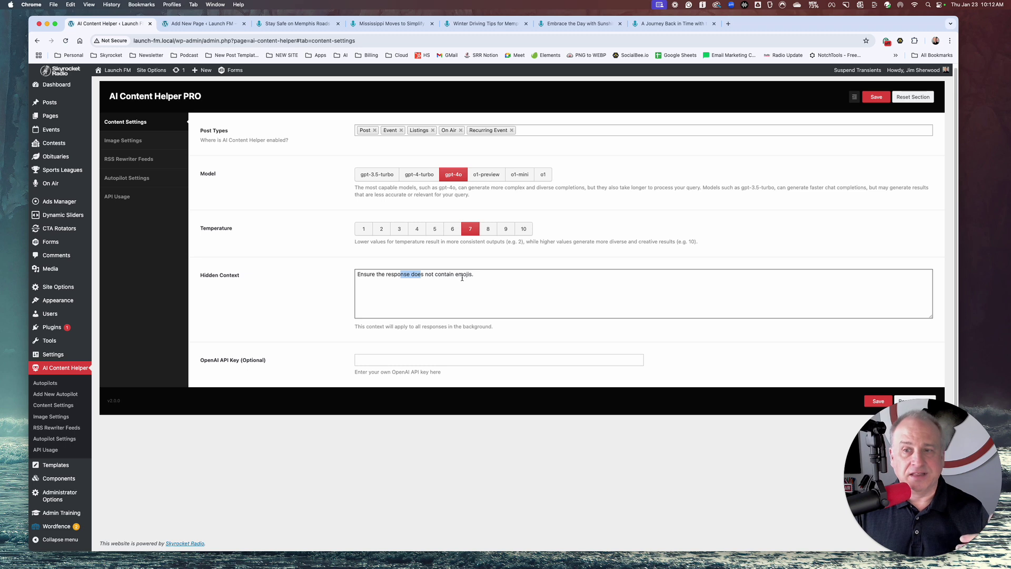
left_click(493, 273)
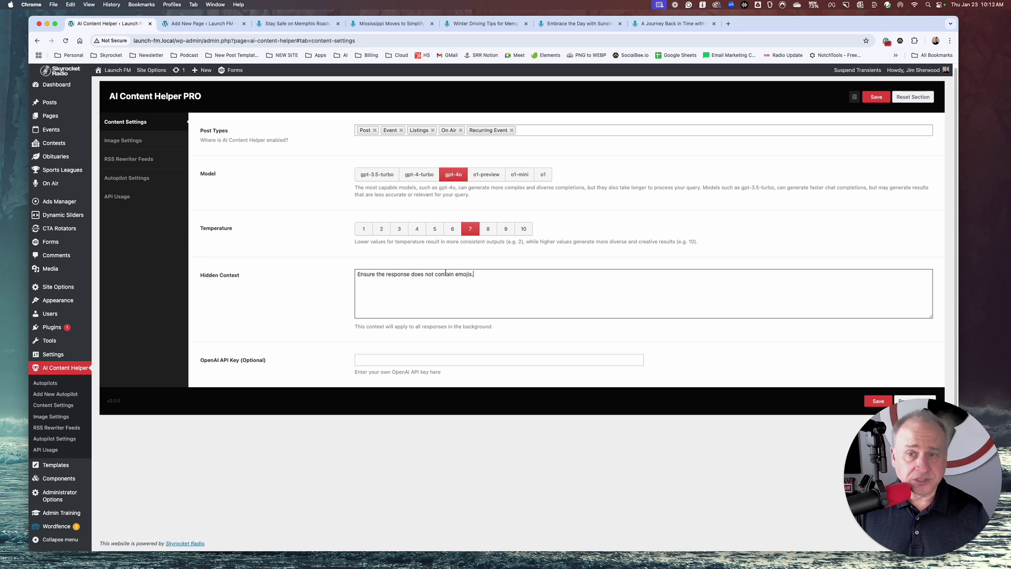
Open the image settings and review the image size, format, quality, inference steps, guidance scale and image caption
left_click(124, 141)
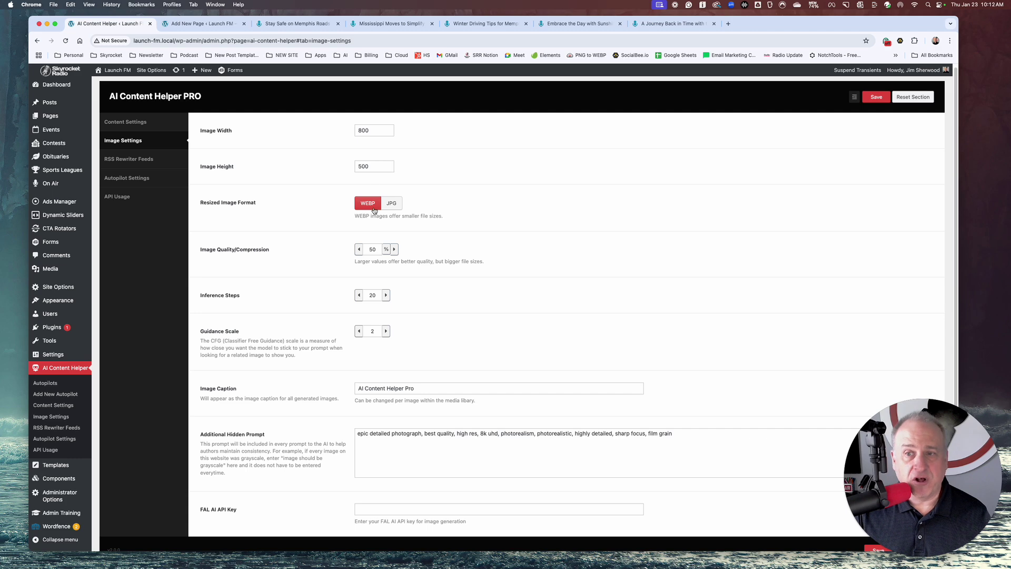
scroll(373, 242, "down", 2)
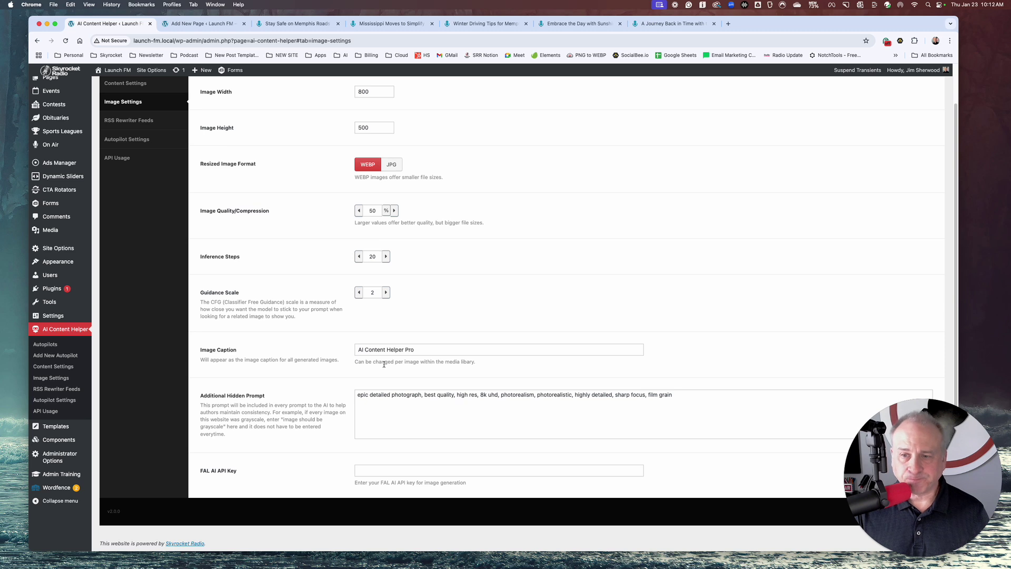
left_click_drag(427, 354, 338, 356)
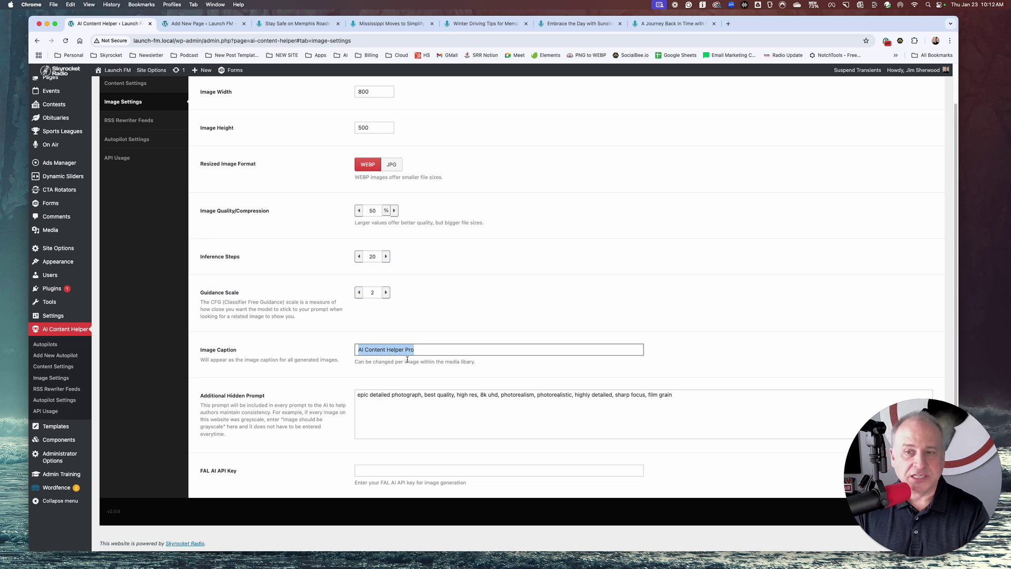
left_click(420, 346)
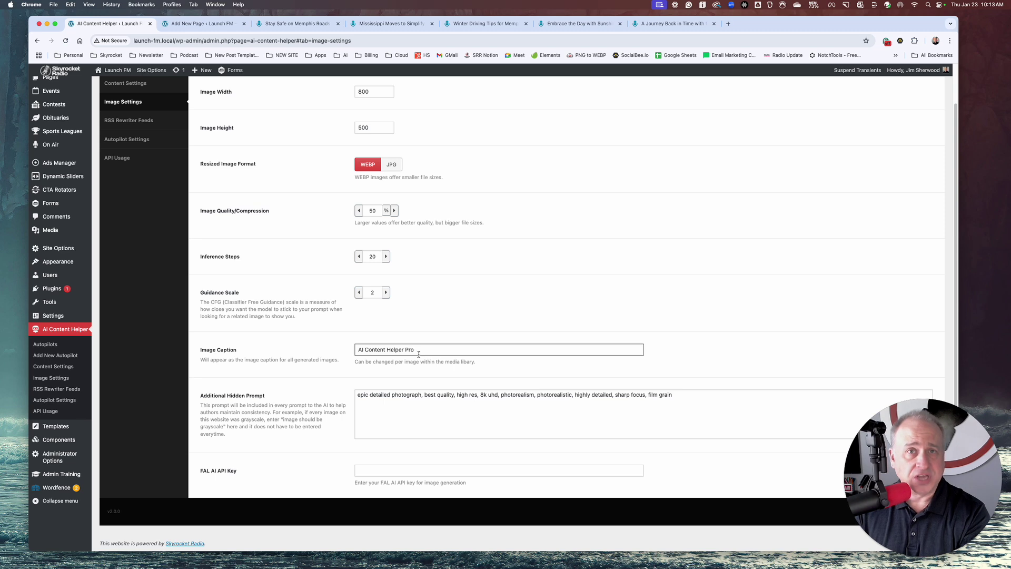
Examine the additional hidden prompt and the FAL AI API key field in the image settings
left_click(386, 403)
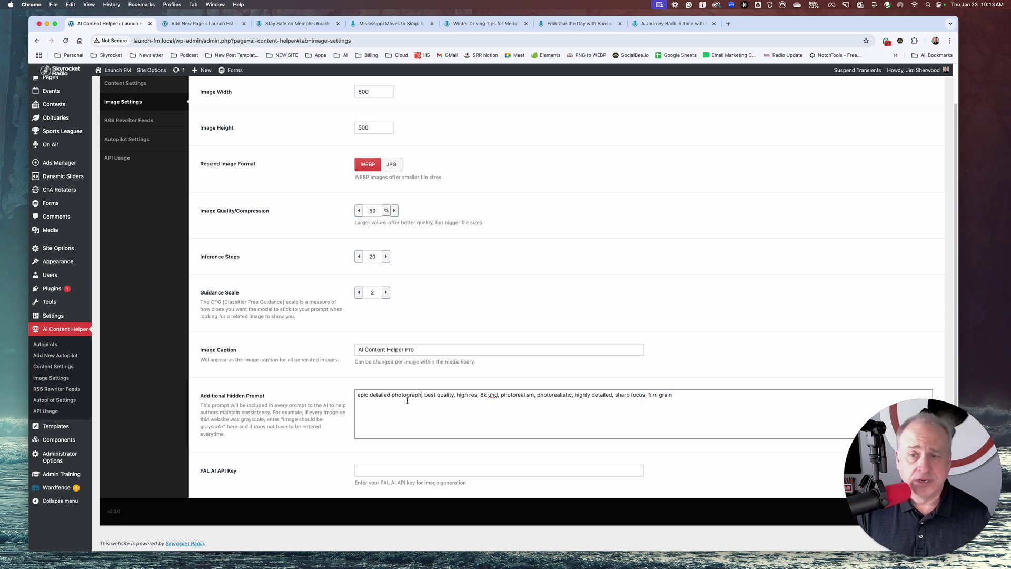
key("super+a")
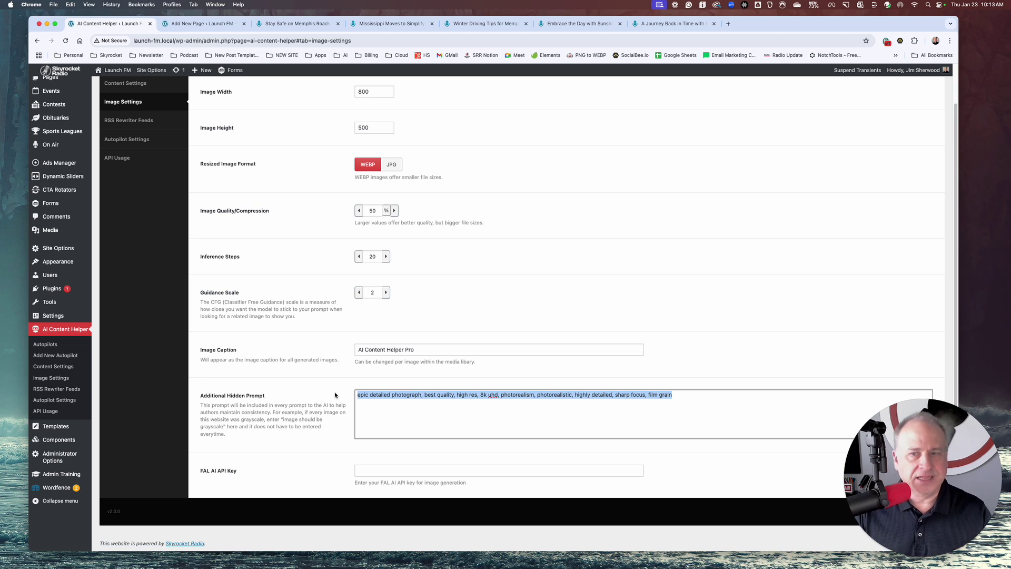
left_click(366, 471)
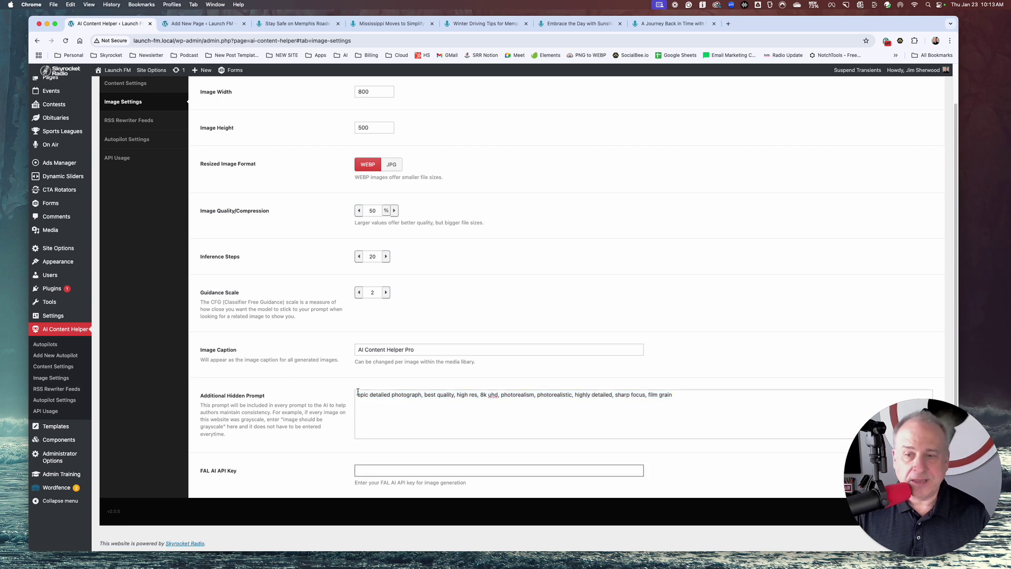
scroll(368, 400, "up", 2)
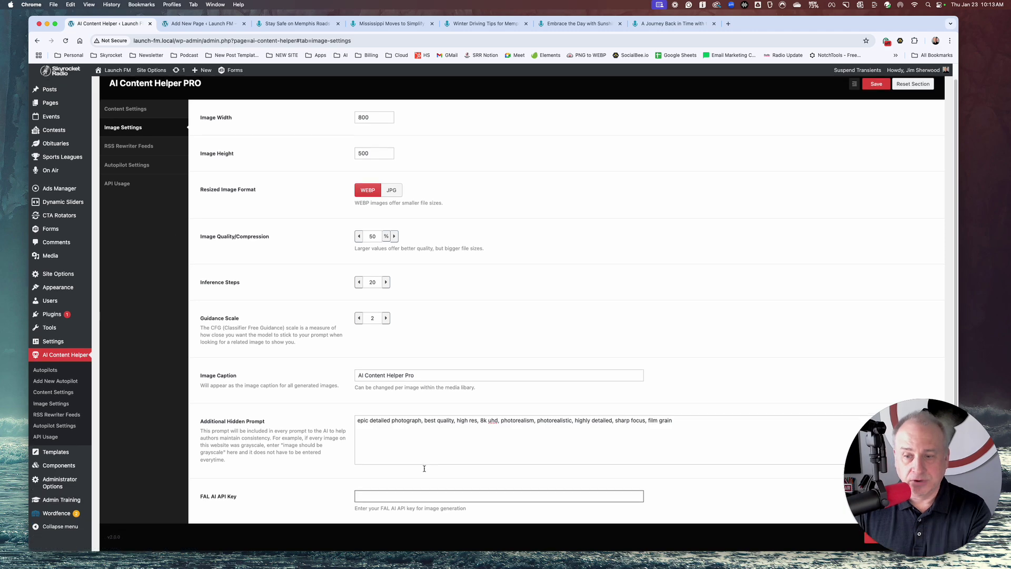
scroll(198, 232, "up", 1)
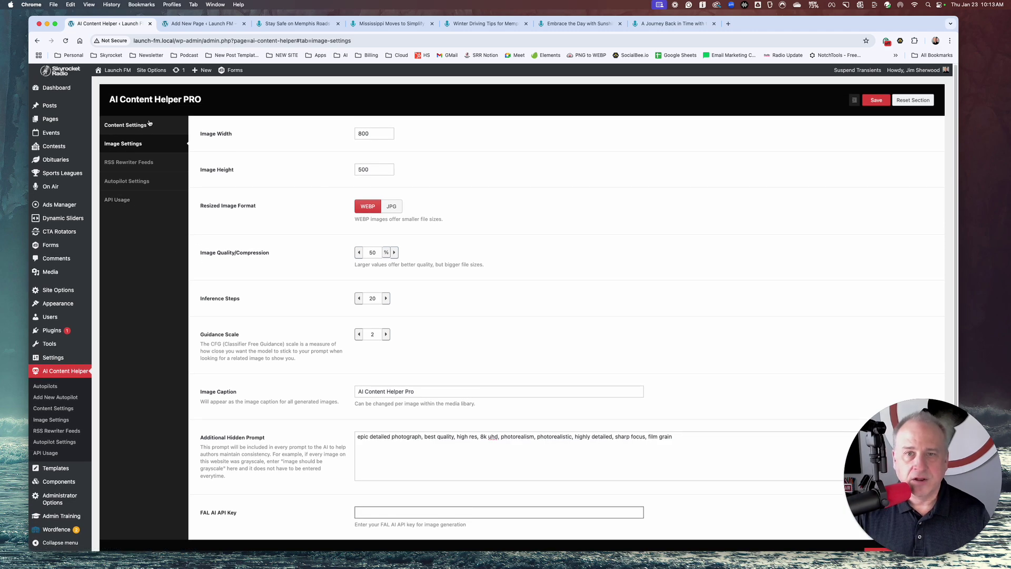
Check the OpenAI API key field in the content settings and review the RSS rewriter prompt and its two Mississippi feeds
left_click(126, 125)
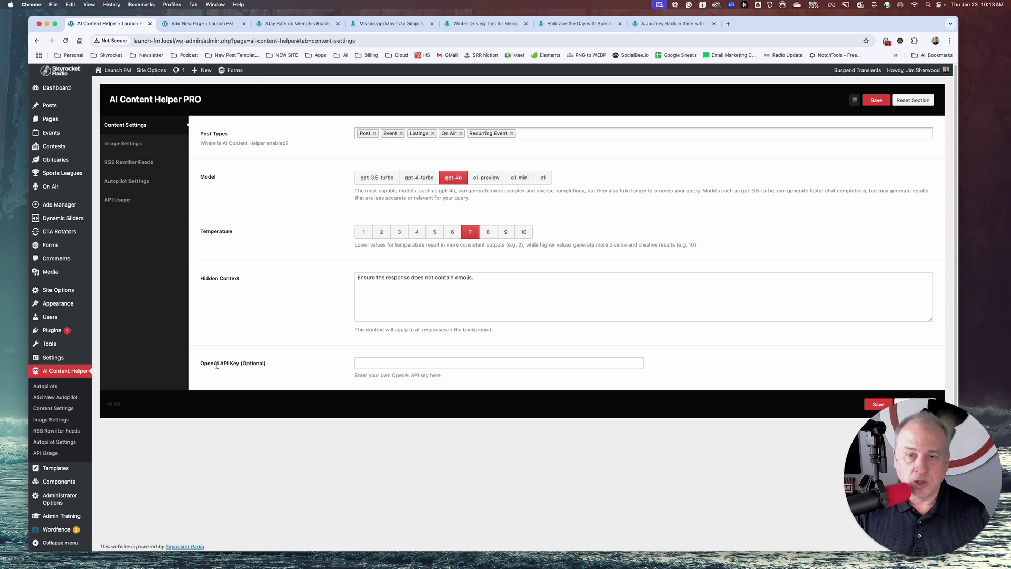
left_click(132, 167)
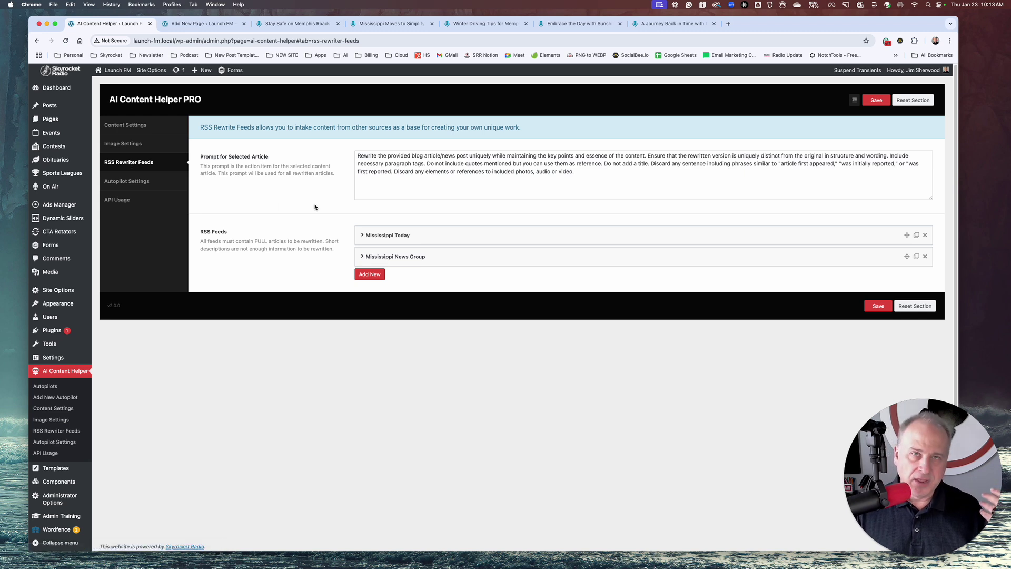
left_click(359, 156)
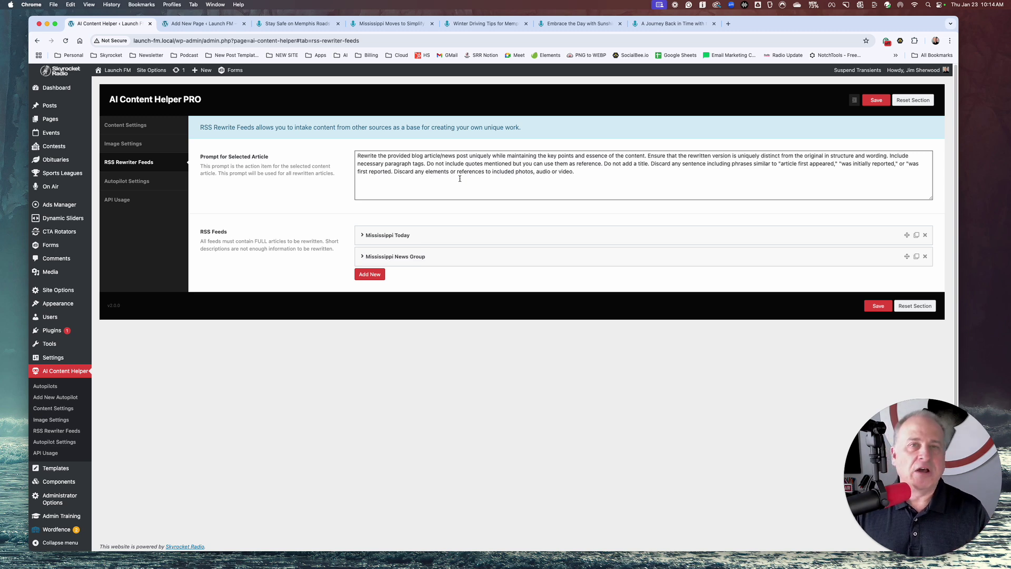
left_click(385, 236)
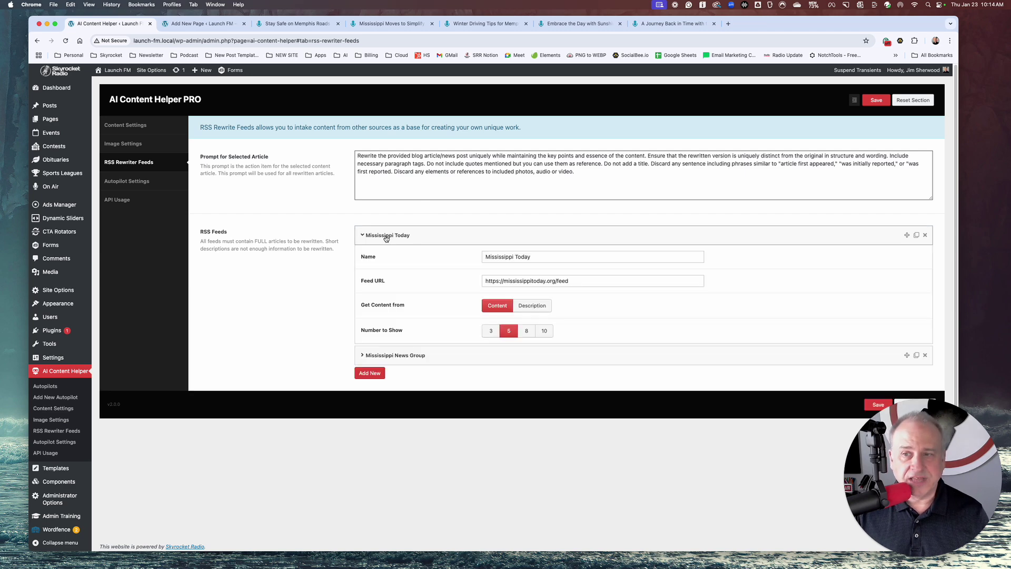
left_click(376, 358)
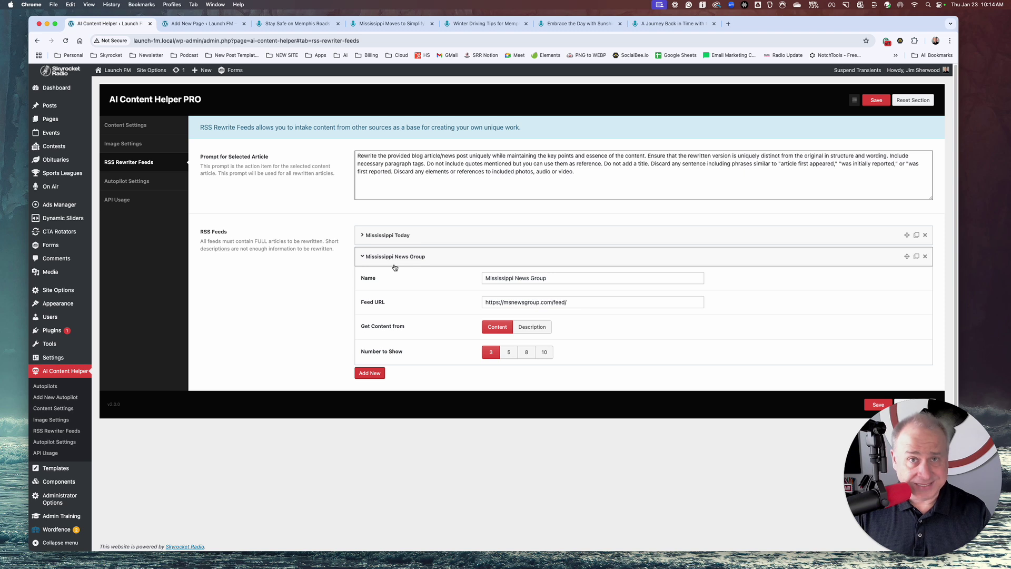
Copy the Mississippi News Group feed URL, open it in a new browser tab and examine the feed's item descriptions
left_click(566, 303)
left_click_drag(566, 303, 482, 302)
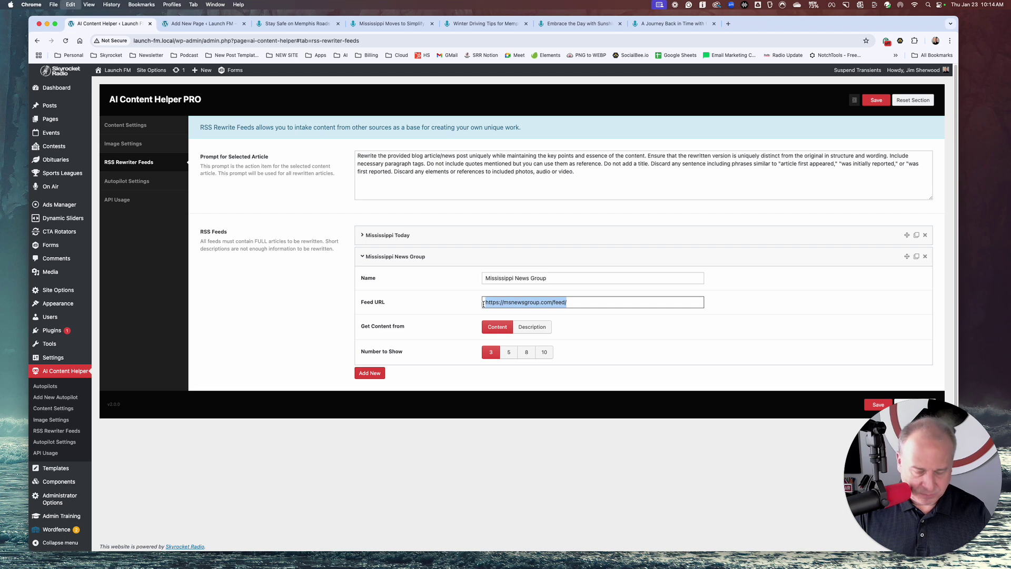
key("super+c")
left_click(728, 23)
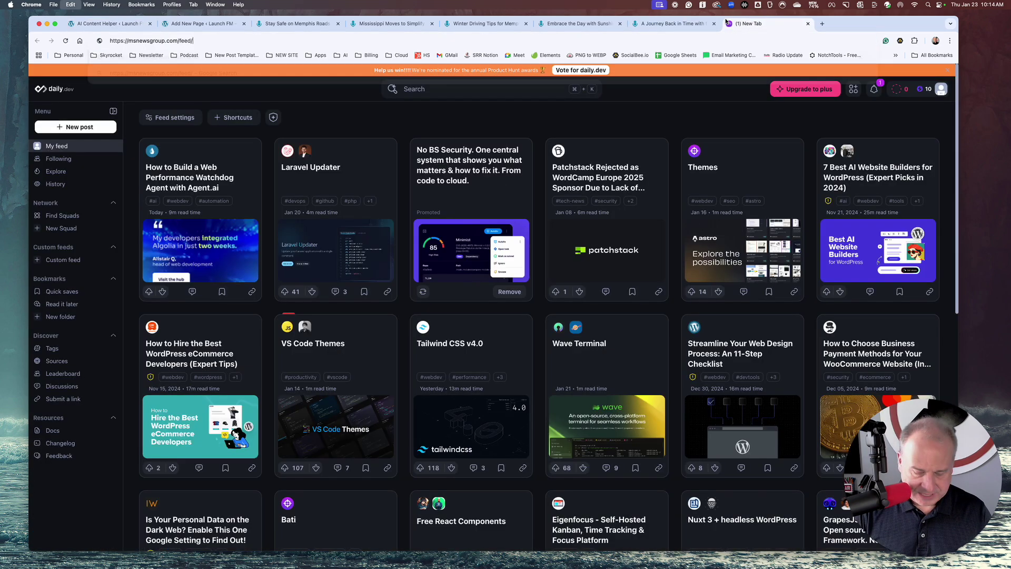
key("super+v")
key("Return")
scroll(222, 188, "down", 5)
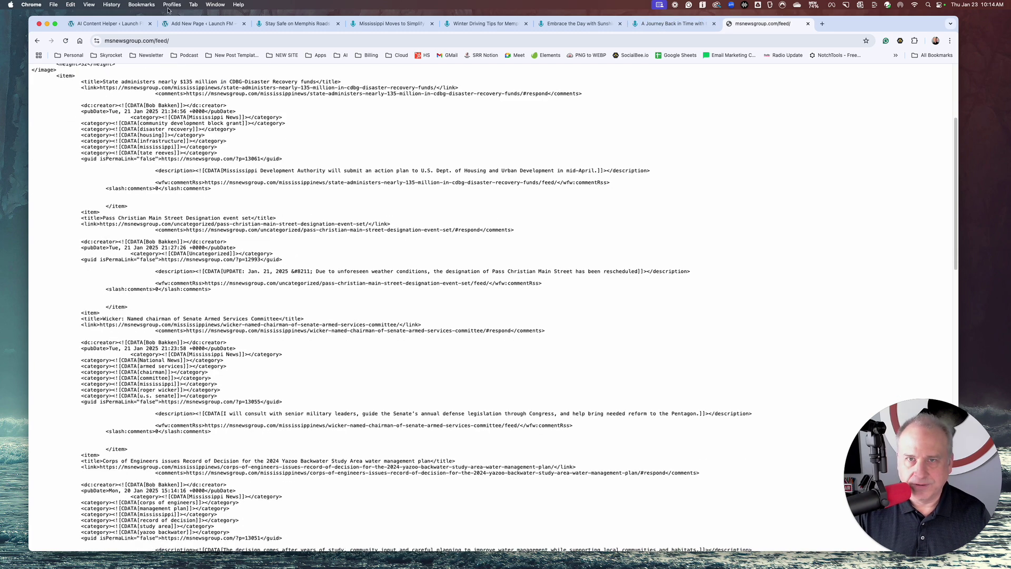
Copy the Mississippi Today feed URL from the RSS rewriter settings and load it in the browser tab showing the other feed
left_click(123, 24)
left_click(463, 235)
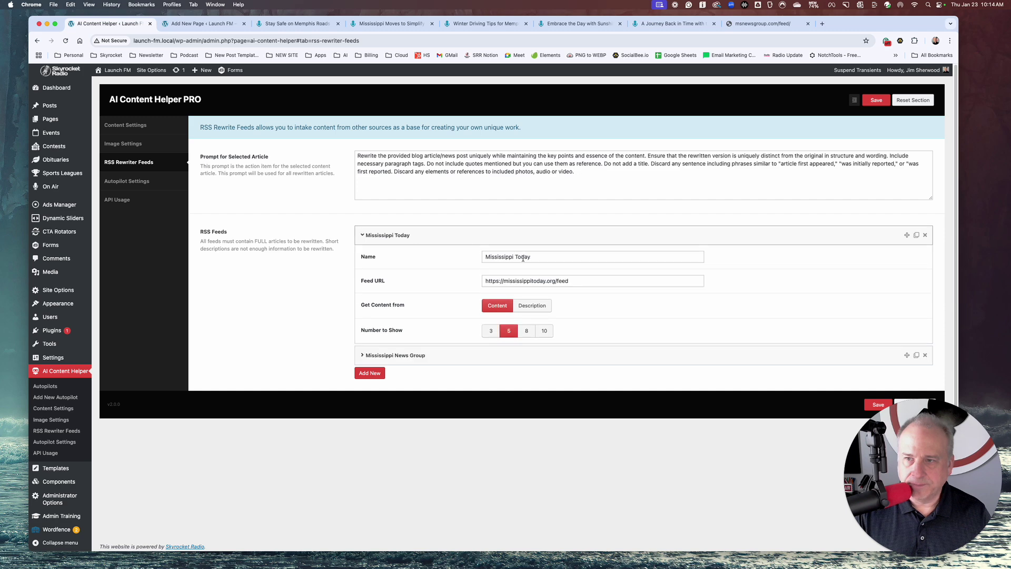
left_click_drag(569, 280, 471, 286)
key("super+c")
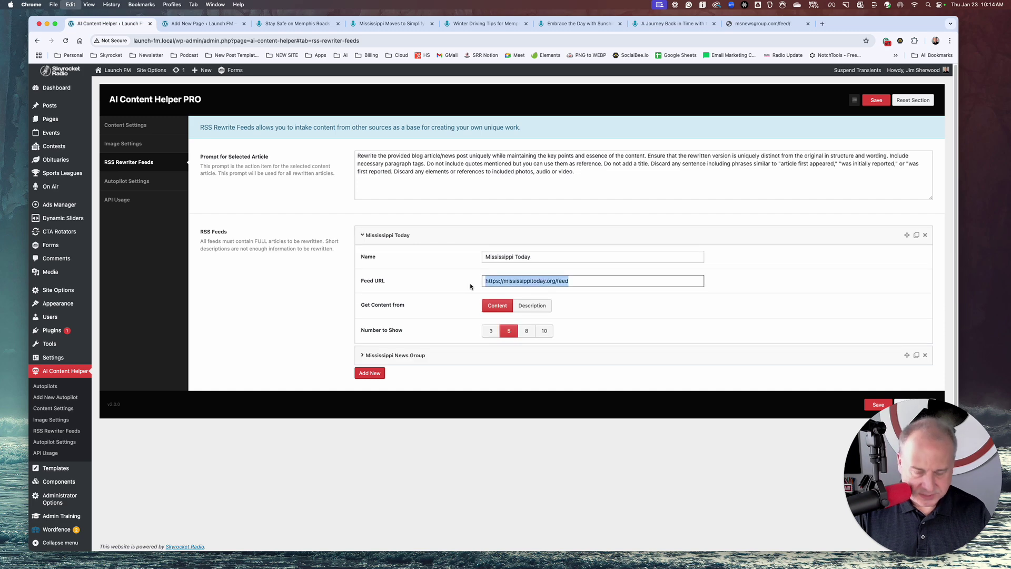
left_click(764, 23)
left_click(596, 40)
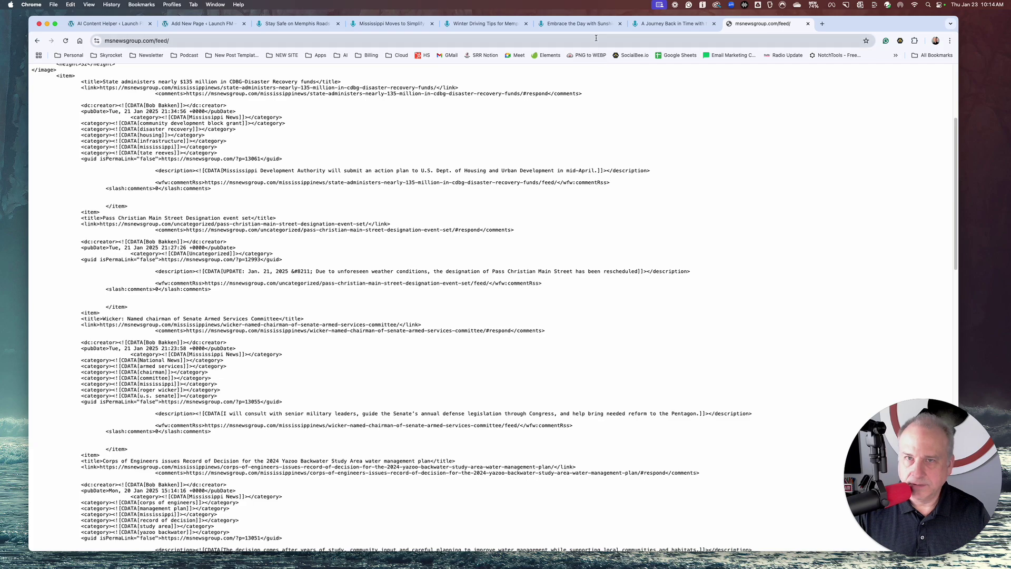
key("super+v")
key("Return")
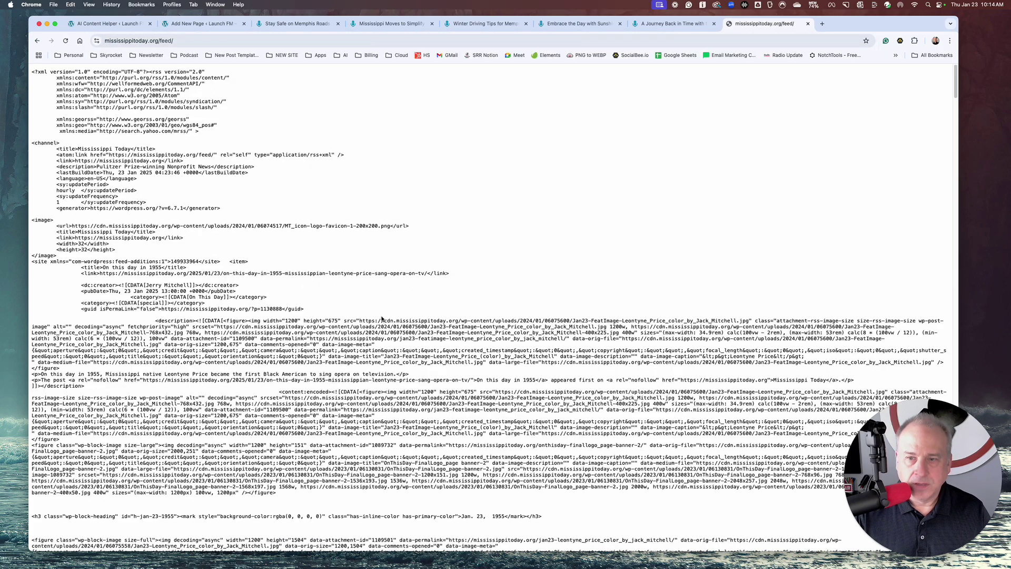
Examine the first Mississippi Today feed item, highlighting its description and content:encoded tags
scroll(382, 319, "down", 5)
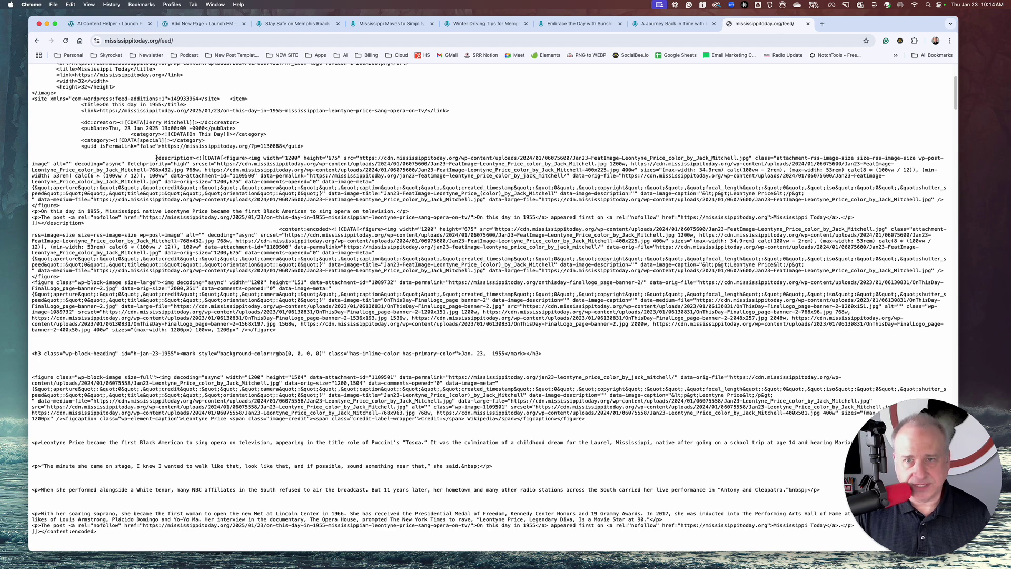
left_click_drag(155, 158, 197, 159)
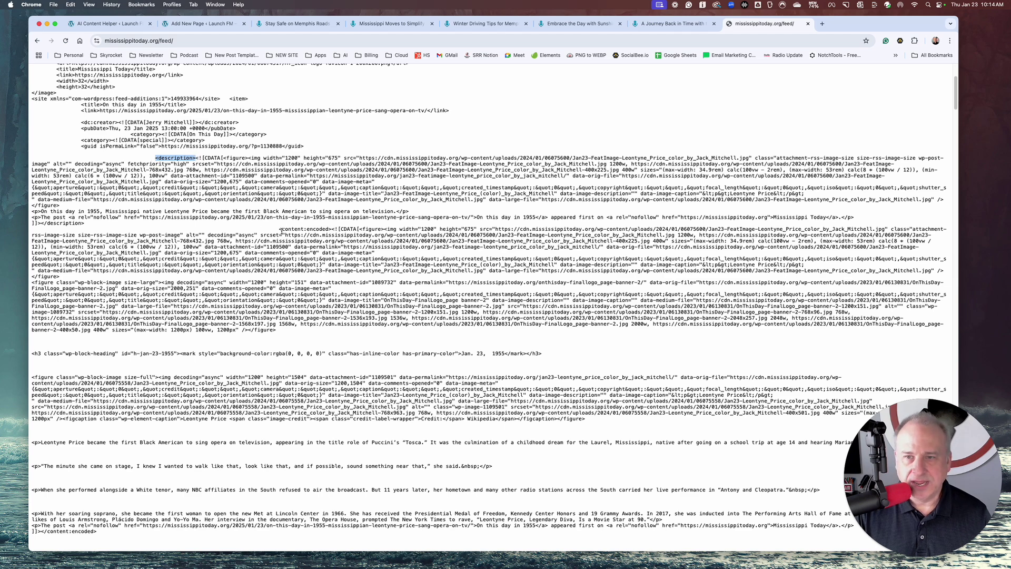
left_click_drag(279, 230, 331, 227)
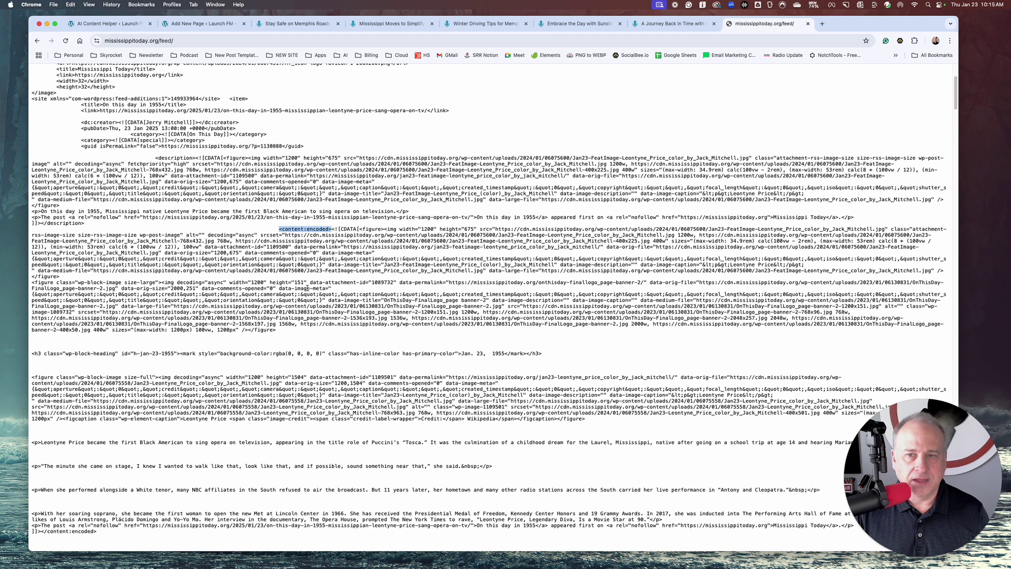
Return to the RSS rewriter settings and review the Mississippi Today options and the Mississippi News Group feed URL
left_click(110, 23)
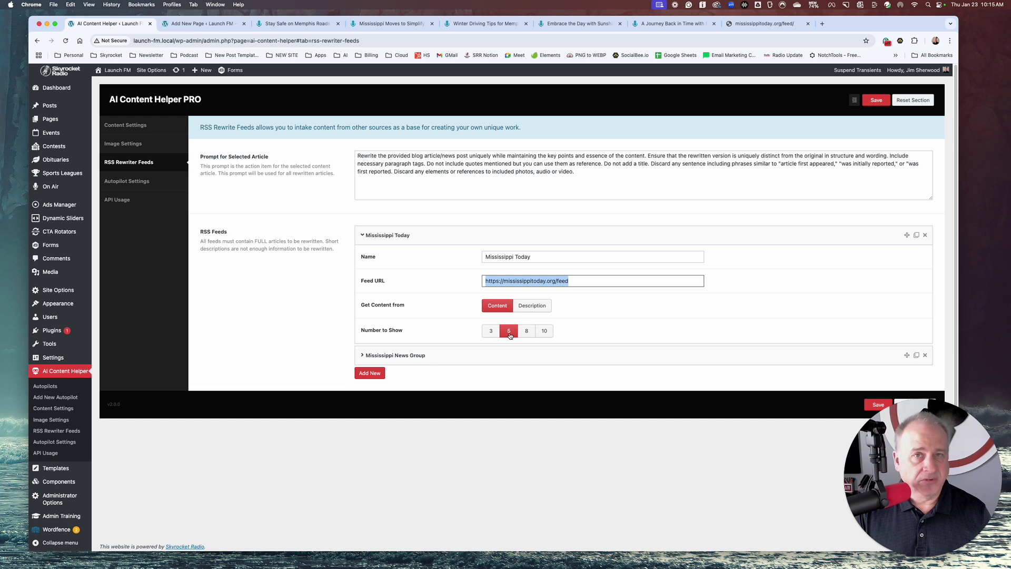
left_click(510, 357)
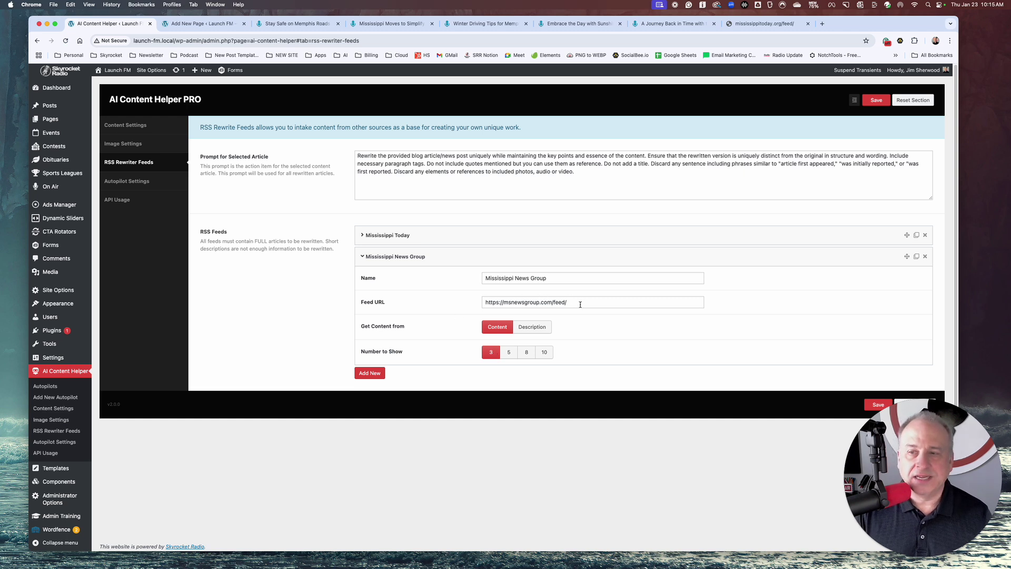
left_click_drag(580, 301, 471, 309)
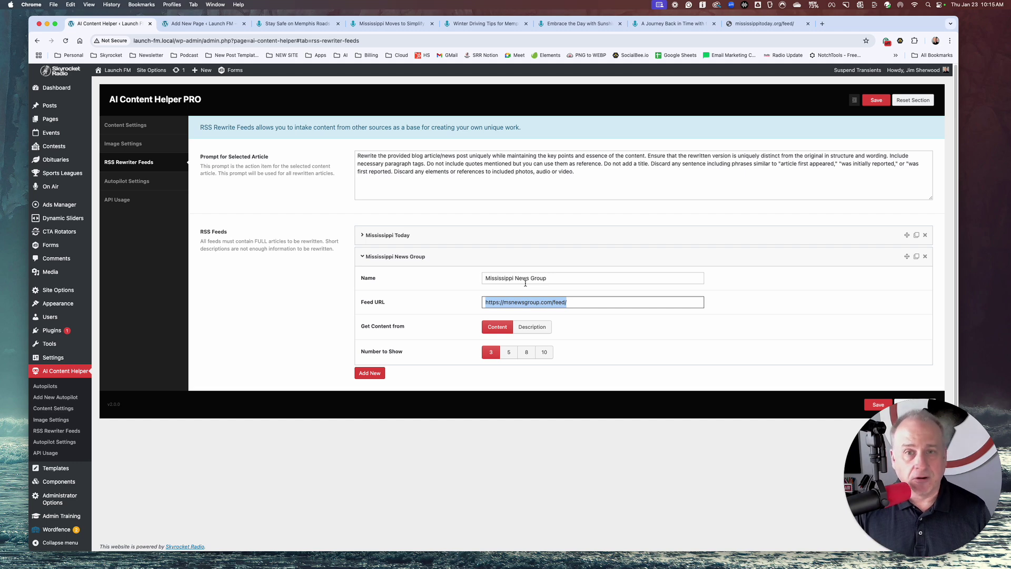
Open the autopilot settings and review the additional hidden text prompt
left_click(124, 182)
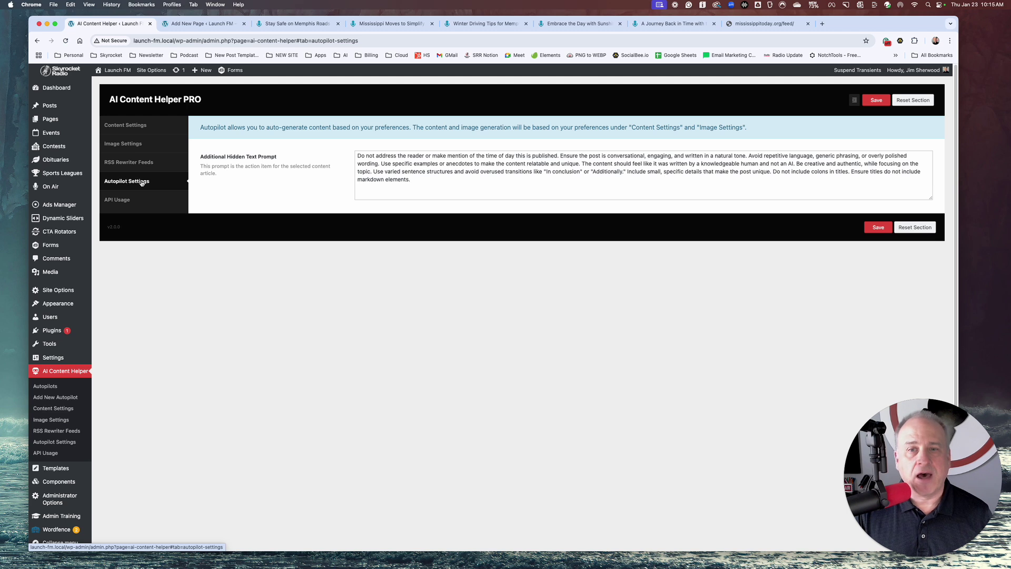
left_click_drag(423, 179, 360, 154)
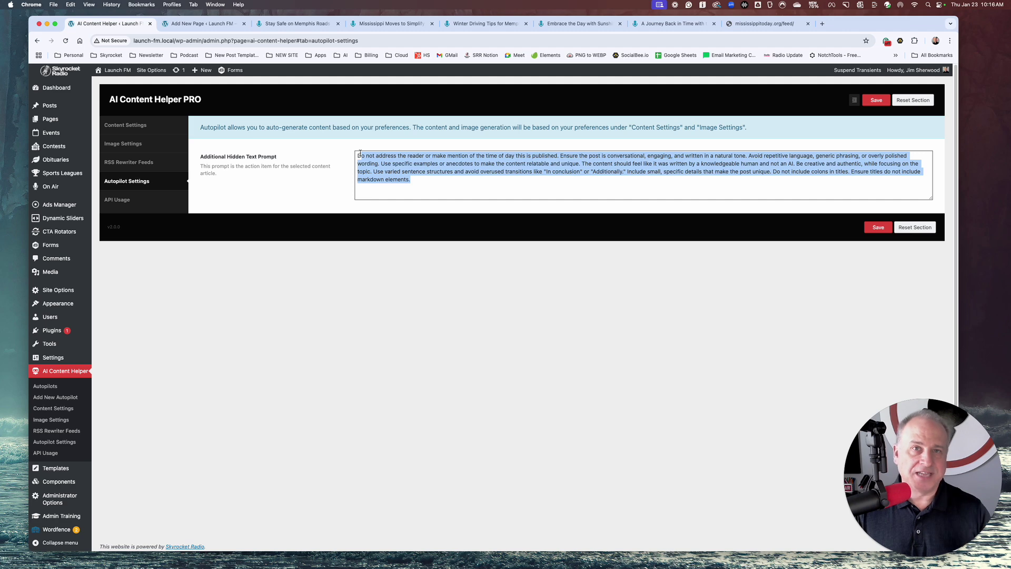
left_click(422, 184)
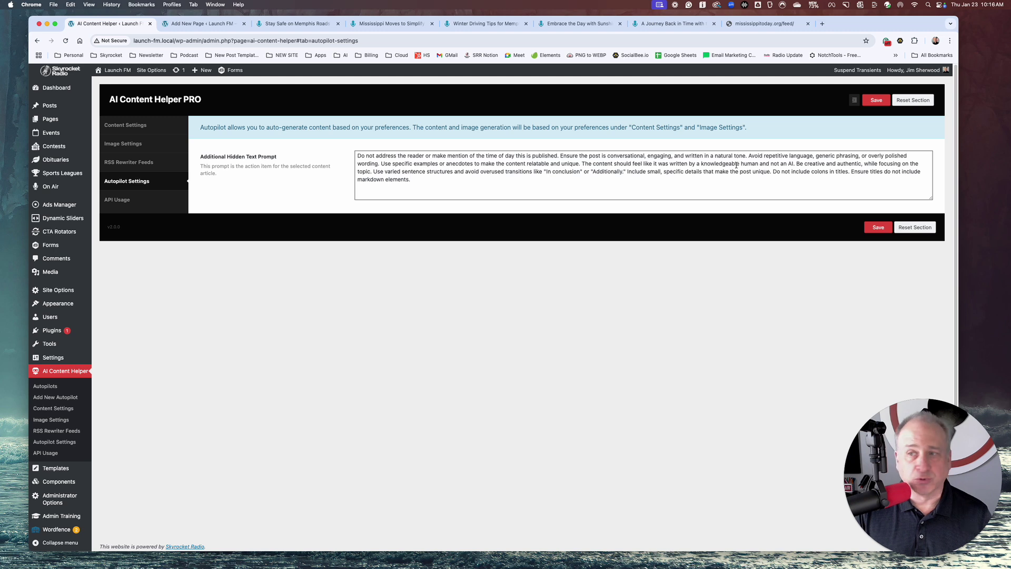
left_click(719, 184)
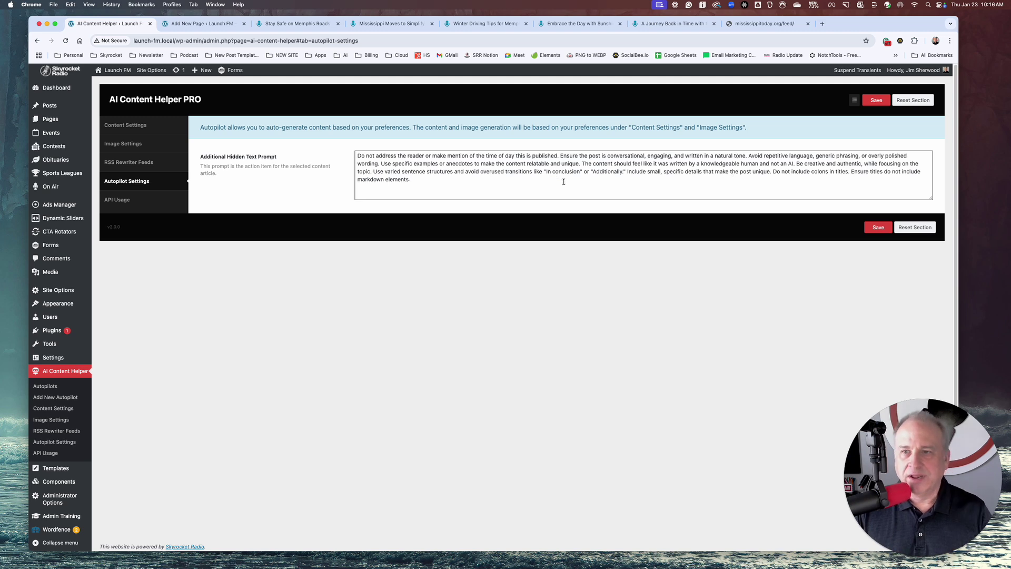
Open the API usage page and review the monthly generation statistics and the plugin's activity log
left_click(119, 200)
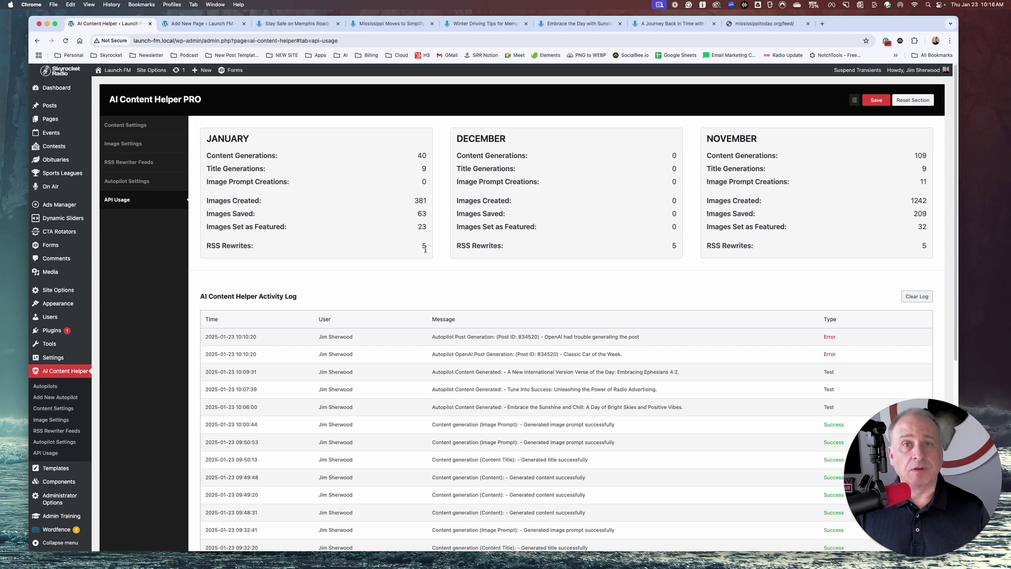
scroll(476, 420, "down", 3)
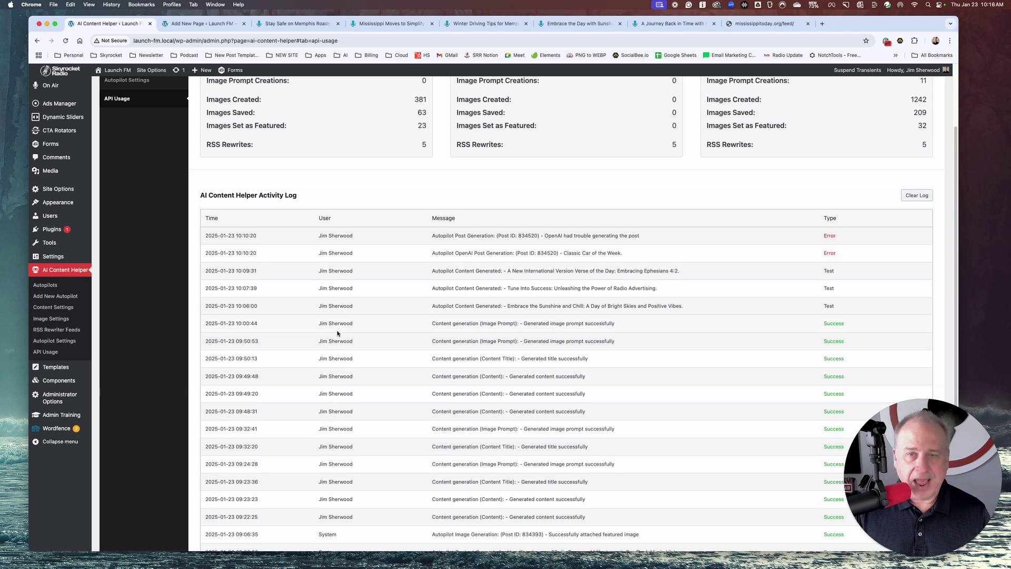
scroll(337, 333, "up", 3)
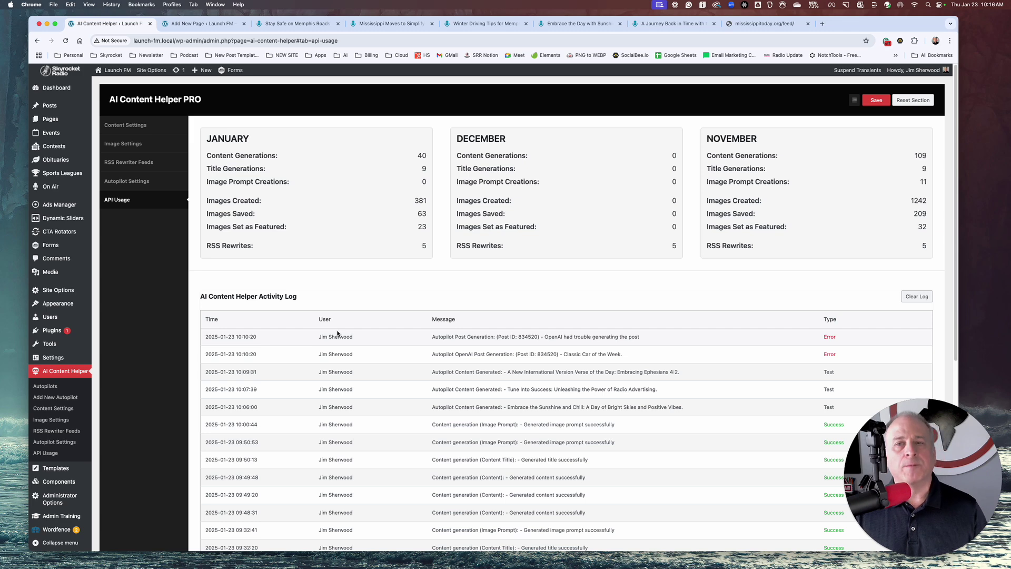